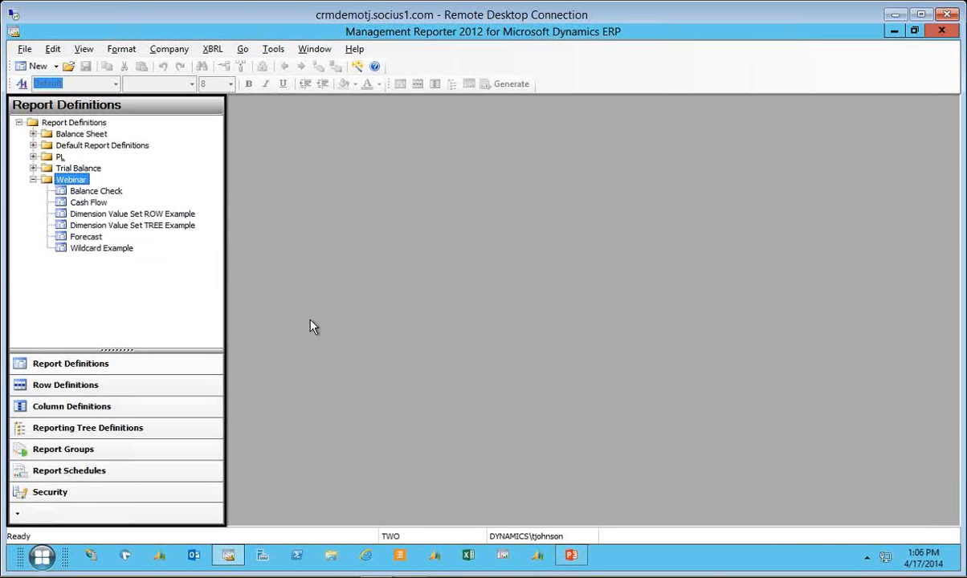
- Open the row definition of the Wildcard Example report and inspect the account dimension link of row 100 without changing it
double_click(97, 250)
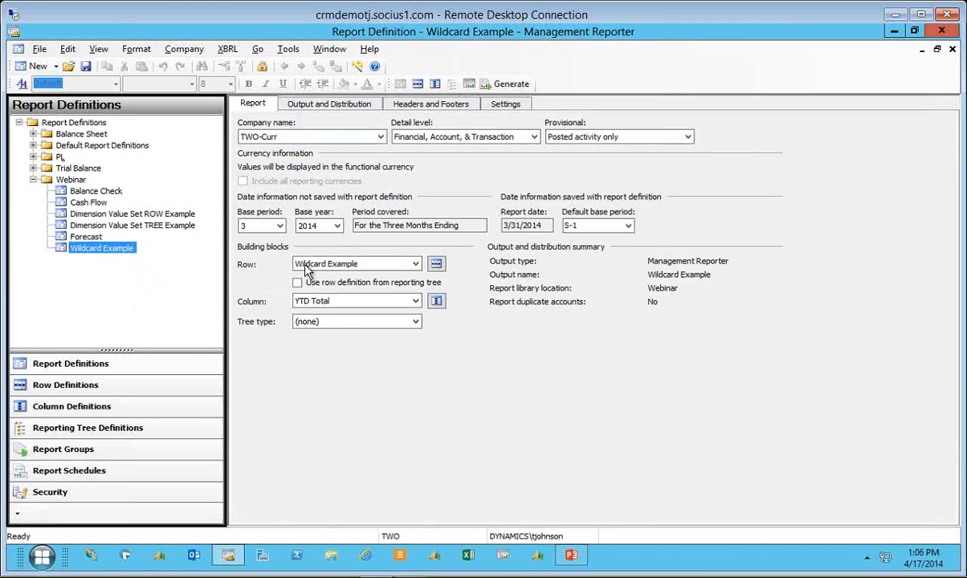
click(436, 267)
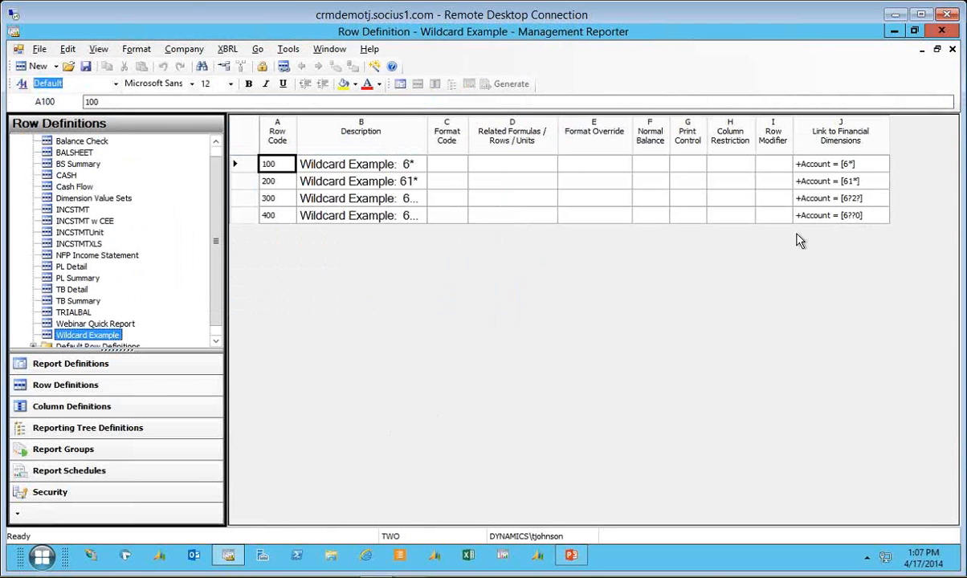
double_click(814, 167)
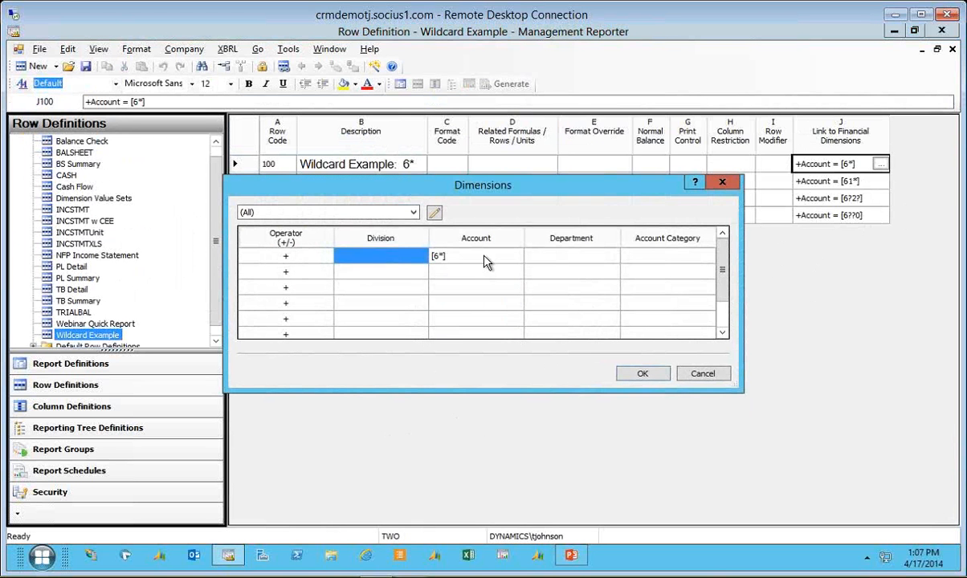
click(487, 257)
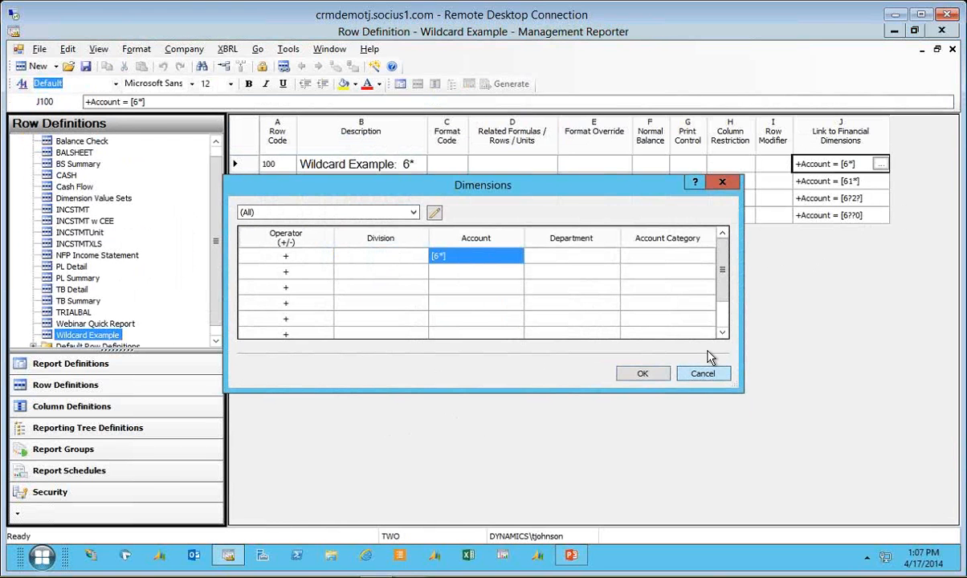
click(704, 373)
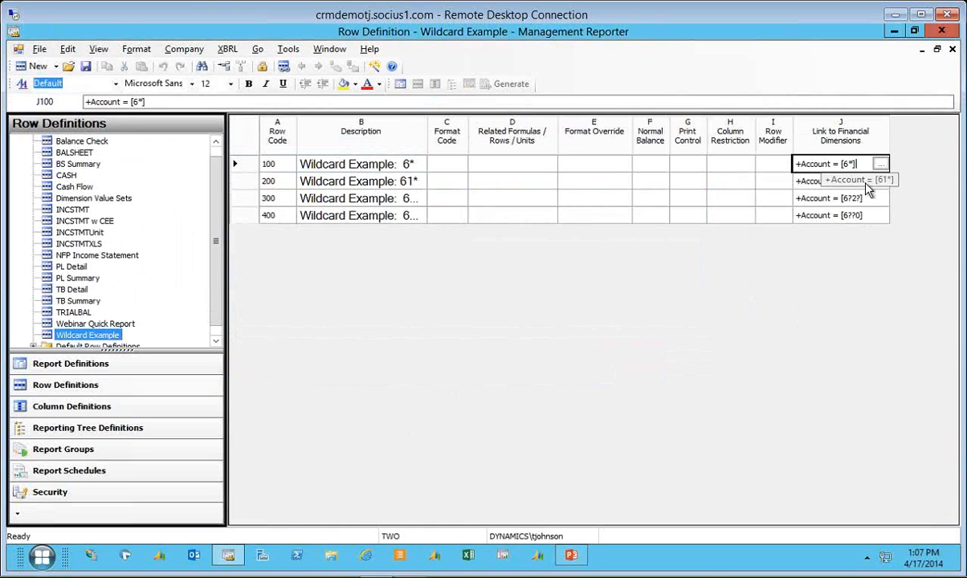
- Review the account wildcard links of rows 200, 300 and 400, and close the row definition
click(863, 183)
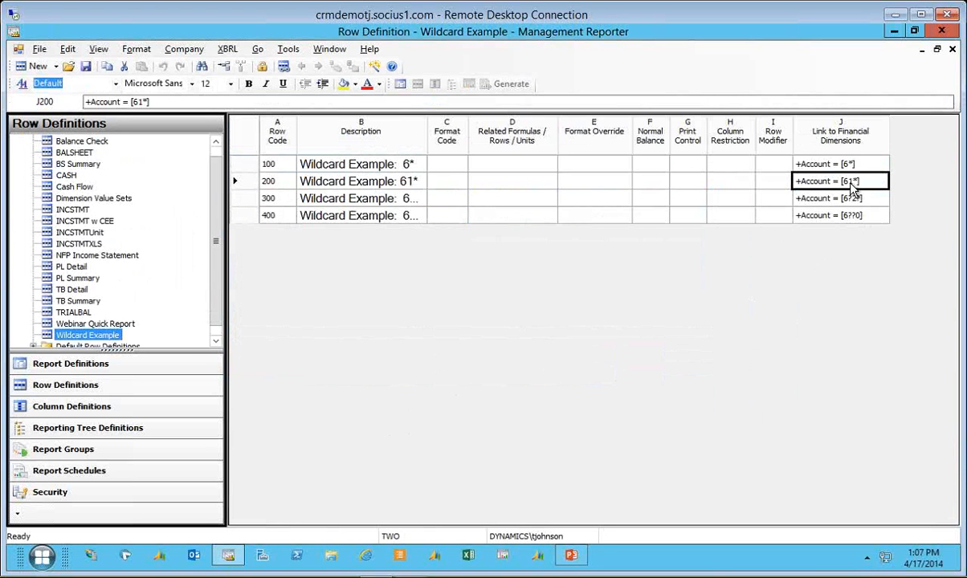
click(812, 206)
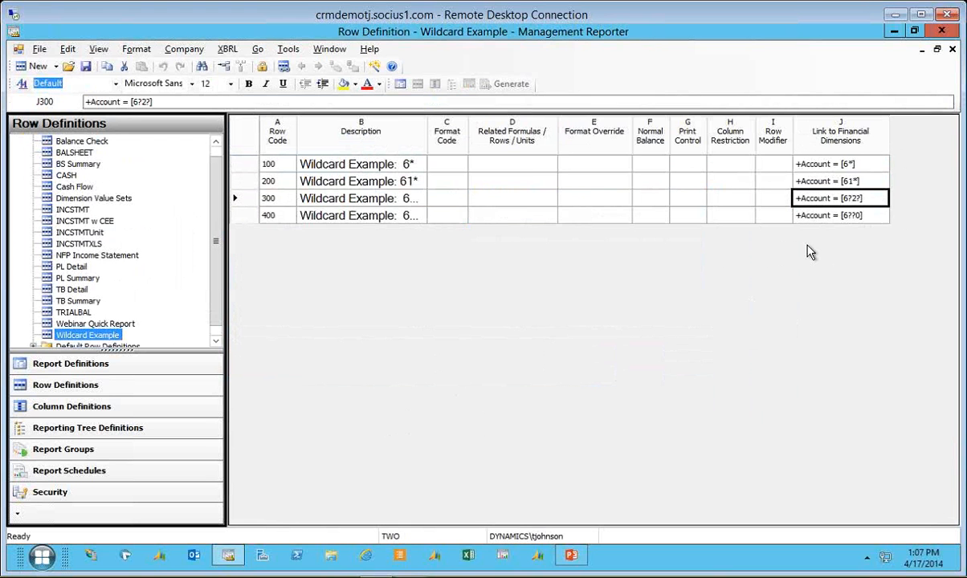
click(845, 217)
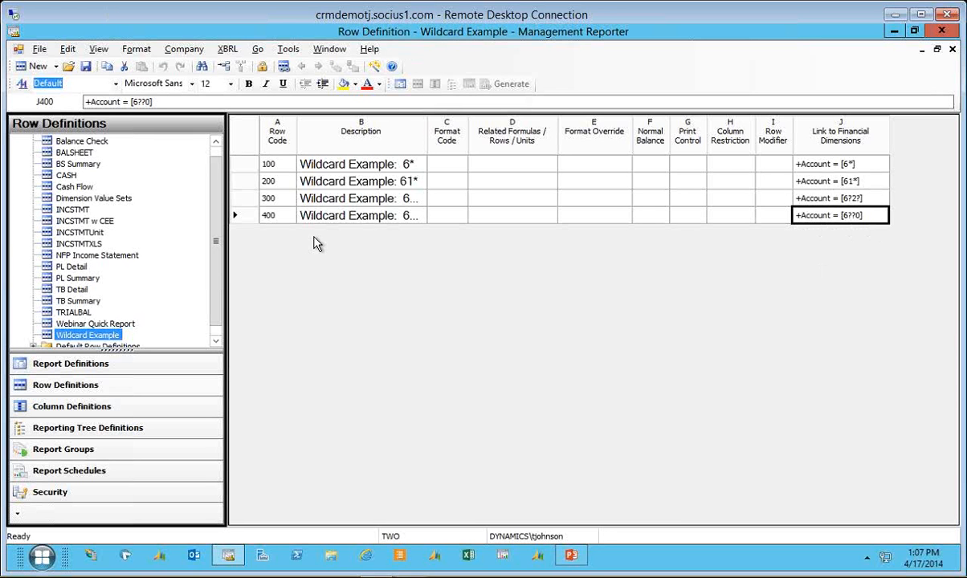
click(953, 49)
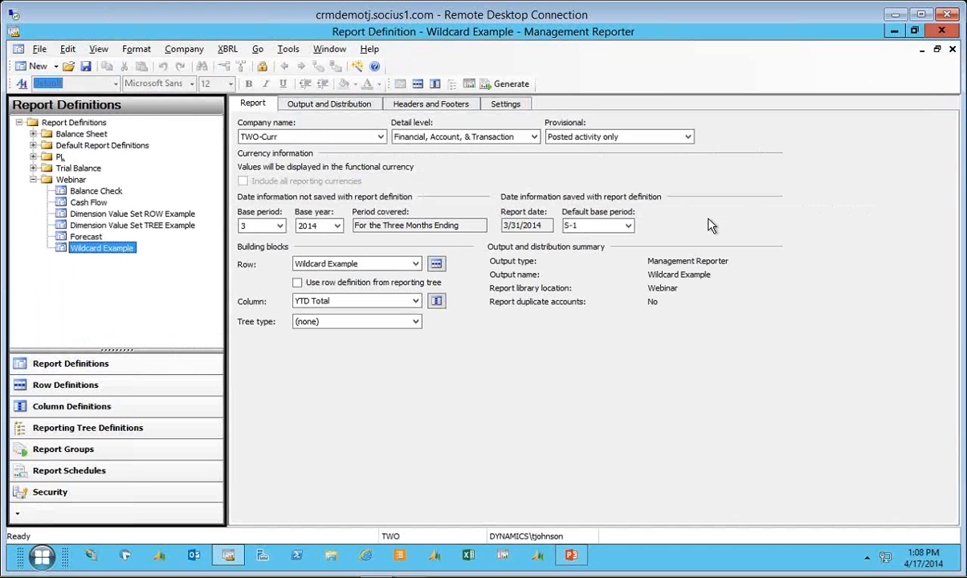
- View the Wildcard Example report in the web viewer and drill down into the accounts behind the 6* and 61* rows
click(469, 84)
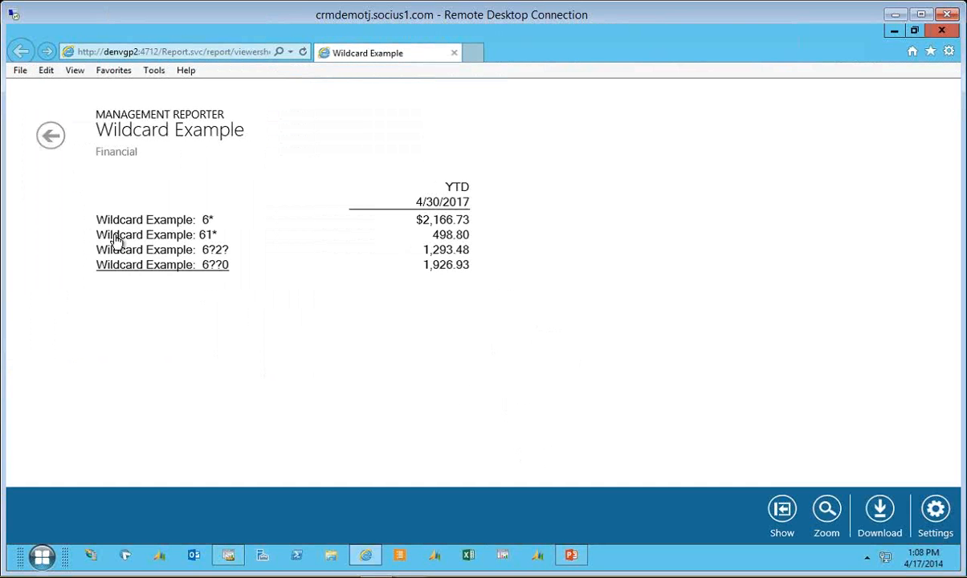
click(206, 225)
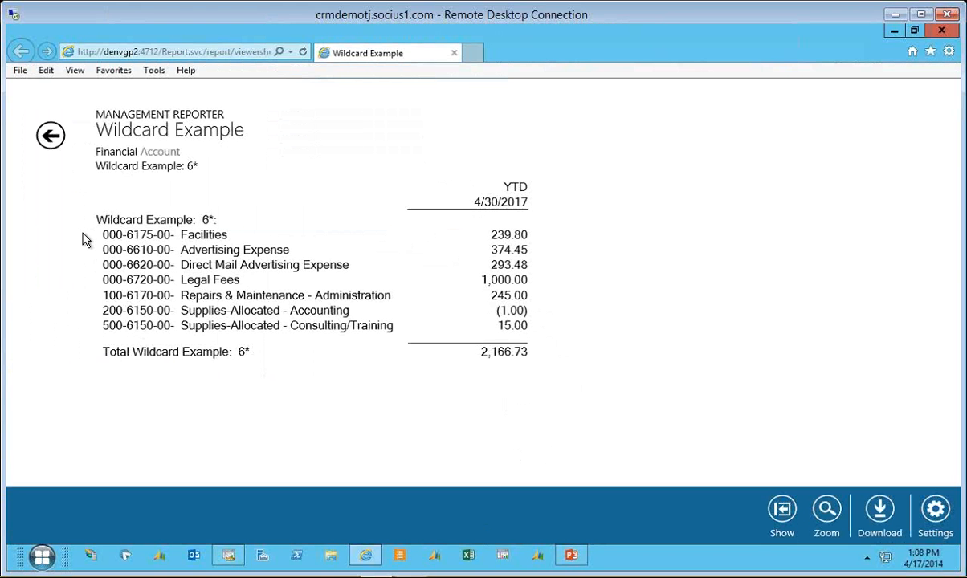
click(50, 137)
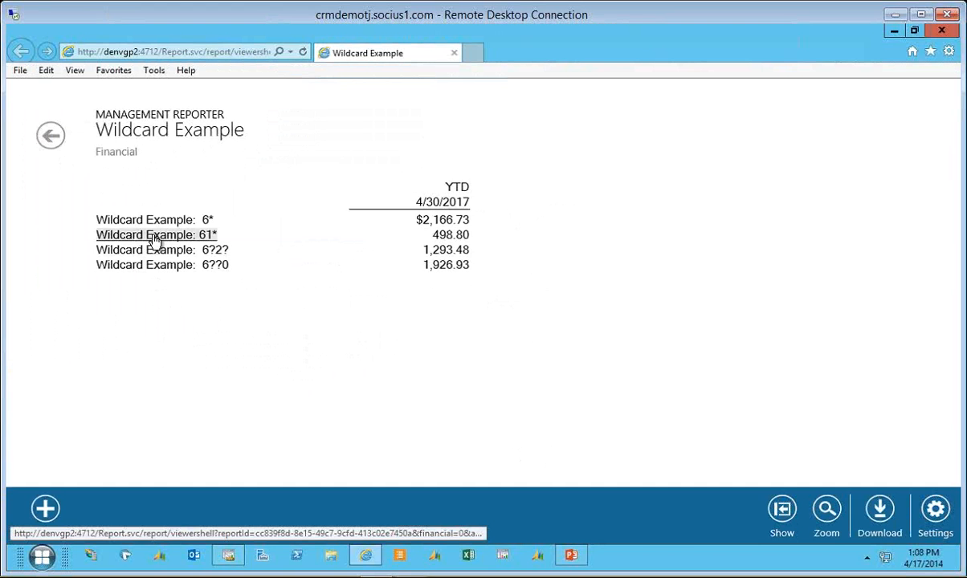
click(155, 237)
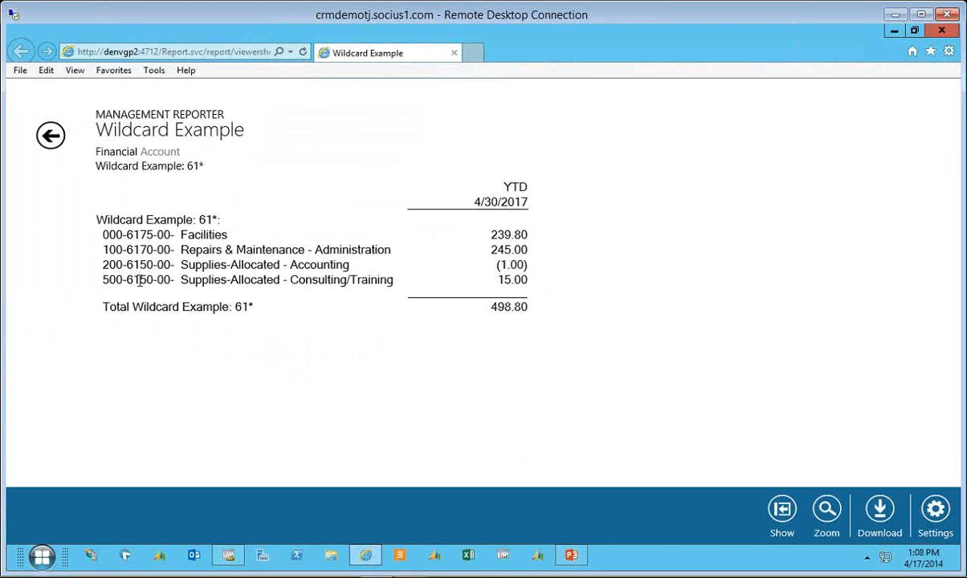
click(49, 136)
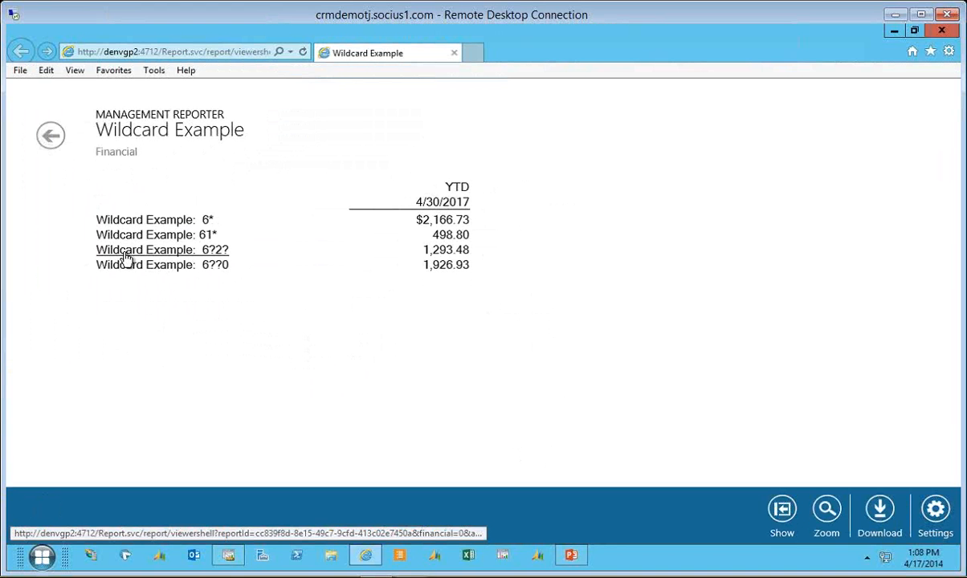
- Drill down into the accounts behind the 6?2? and 6??0 rows, and close the report viewer
click(125, 252)
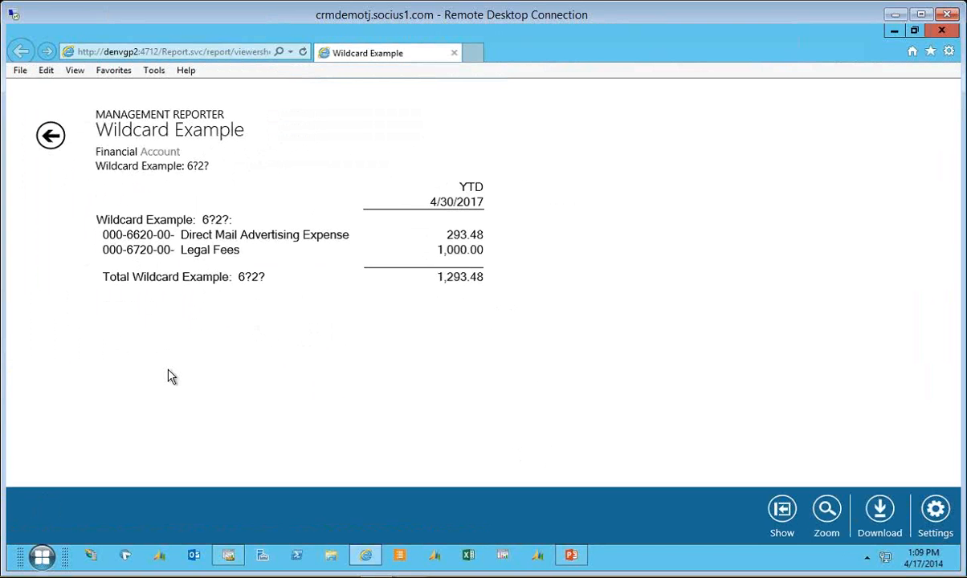
click(50, 136)
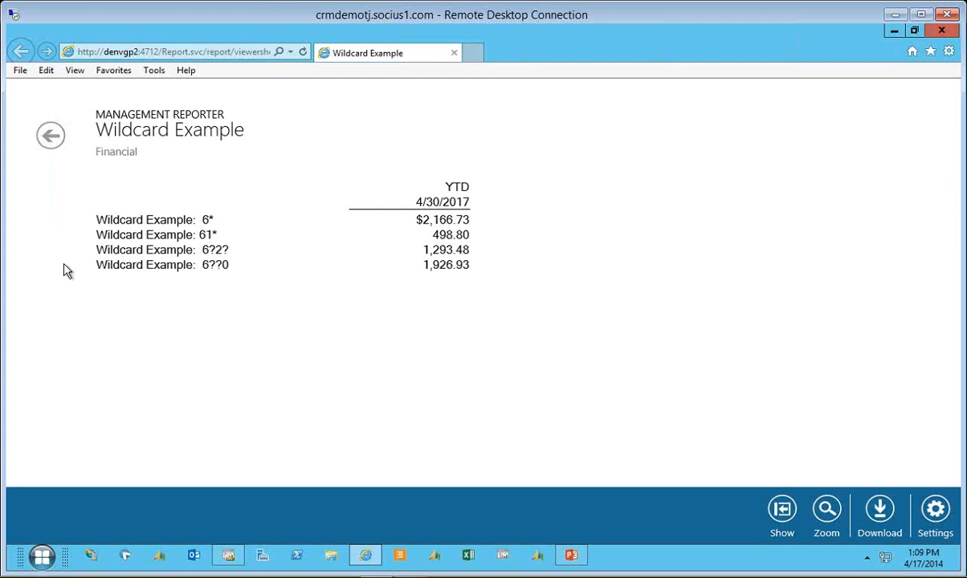
click(134, 268)
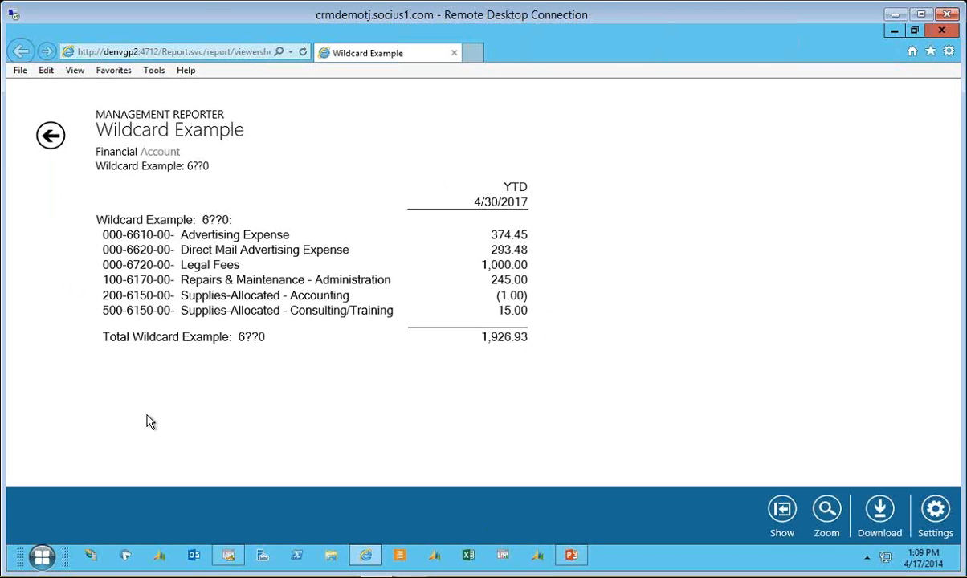
click(50, 134)
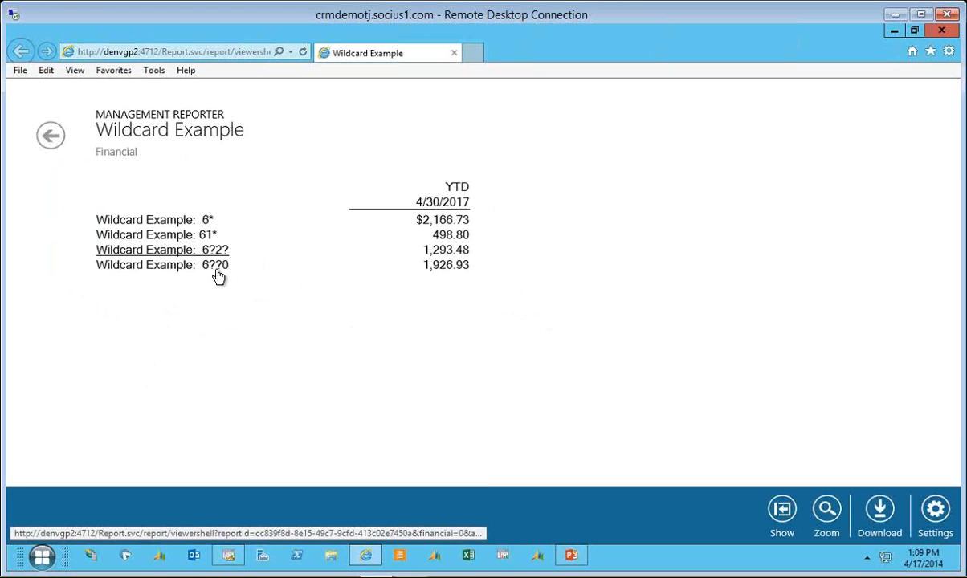
click(943, 33)
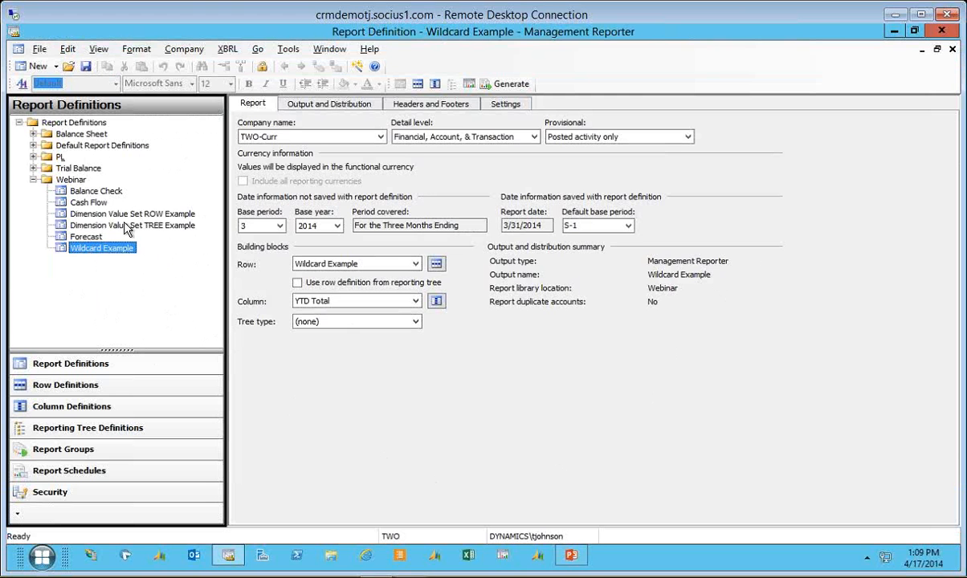
- Open the row definition of Dimension Value Set ROW Example and bring up Manage Dimension Value Sets from the Sales row's account link
click(114, 213)
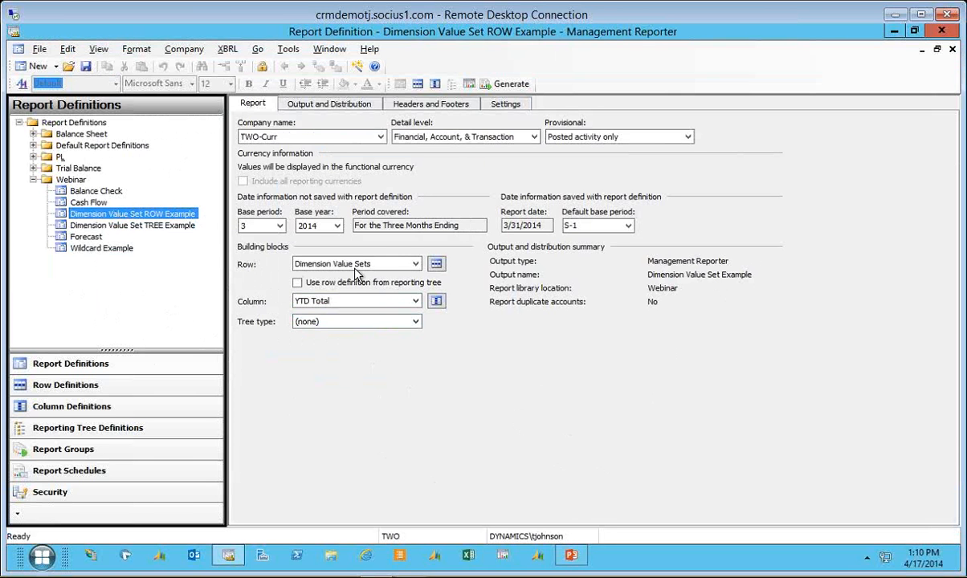
click(439, 266)
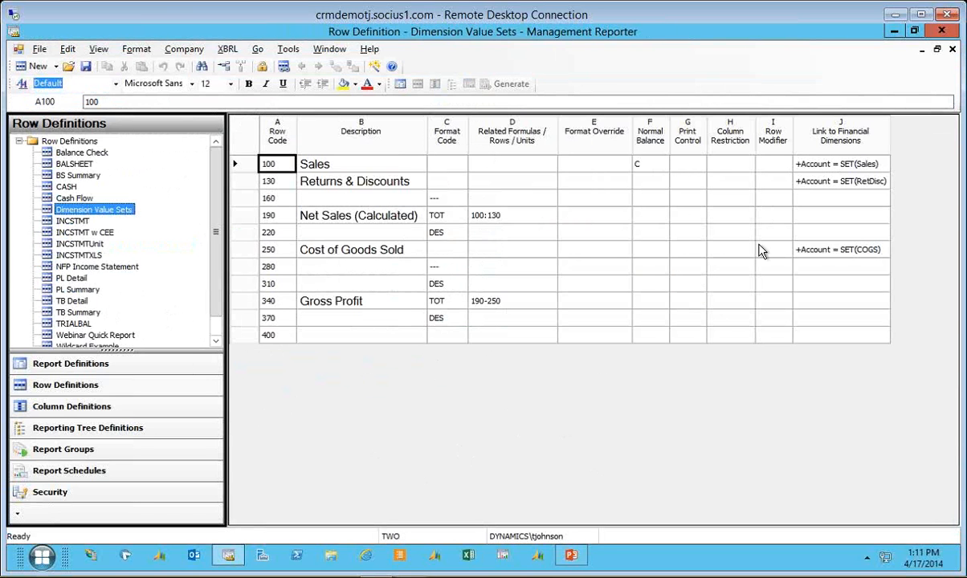
double_click(847, 166)
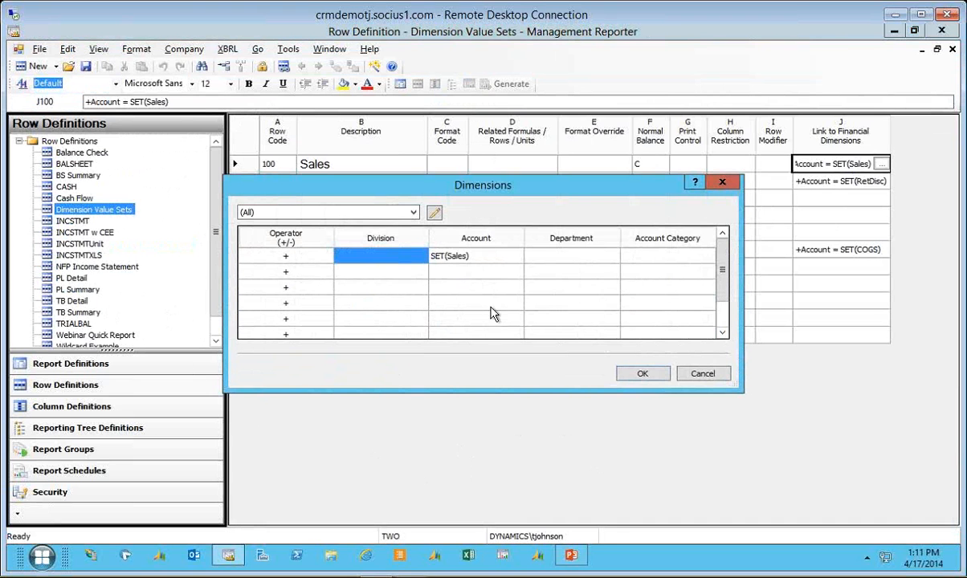
click(484, 258)
double_click(491, 258)
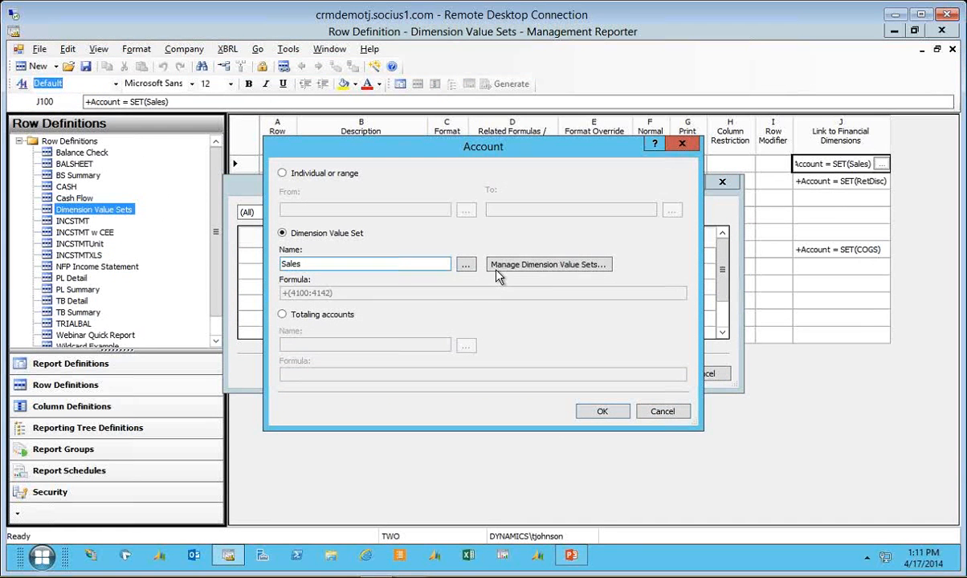
click(540, 269)
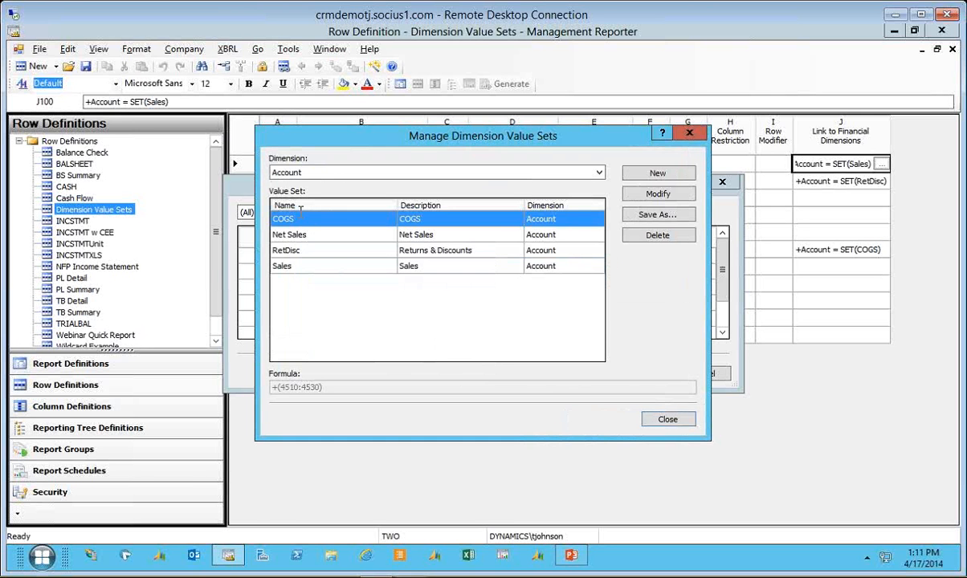
- Inspect the account ranges of the Sales and RetDisc value sets without changing them
click(299, 266)
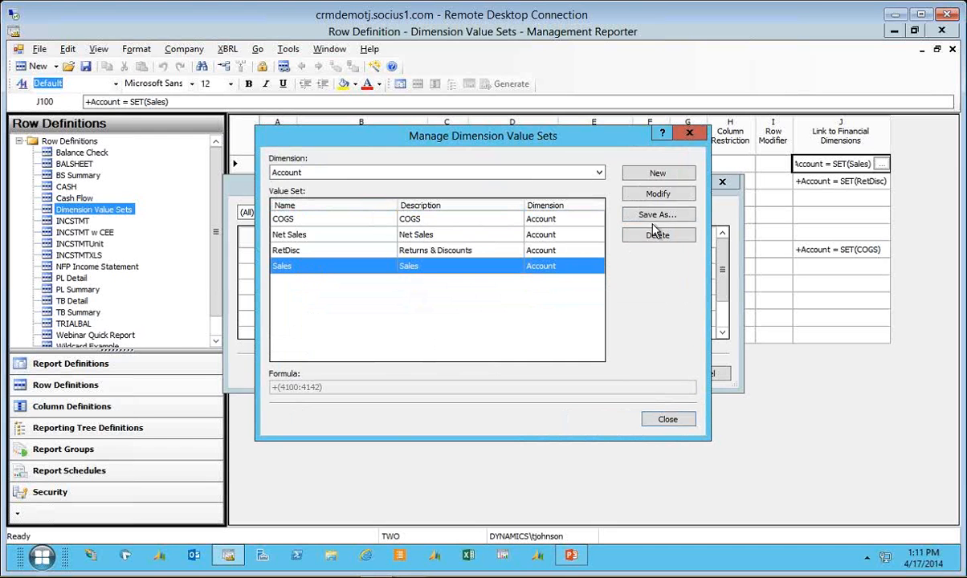
click(658, 194)
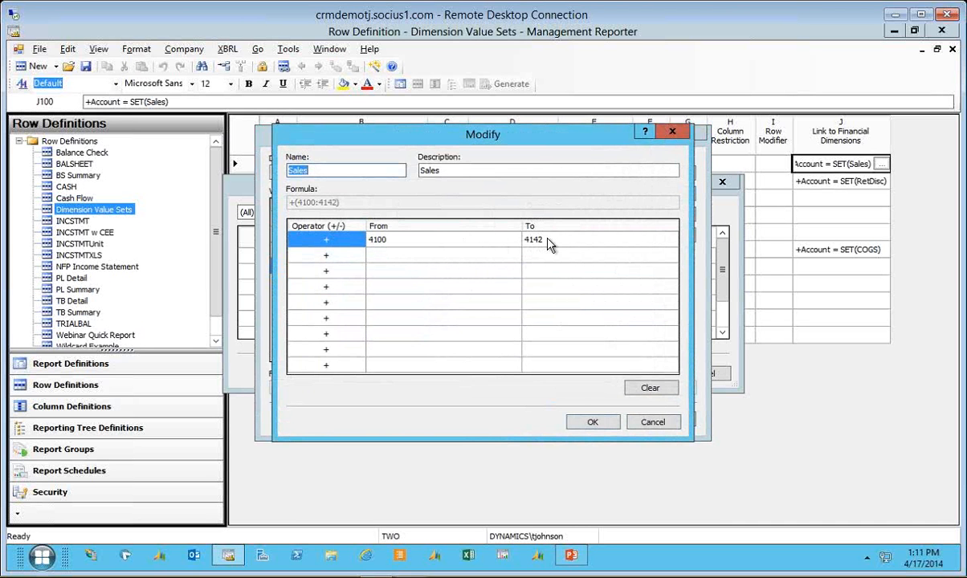
click(652, 422)
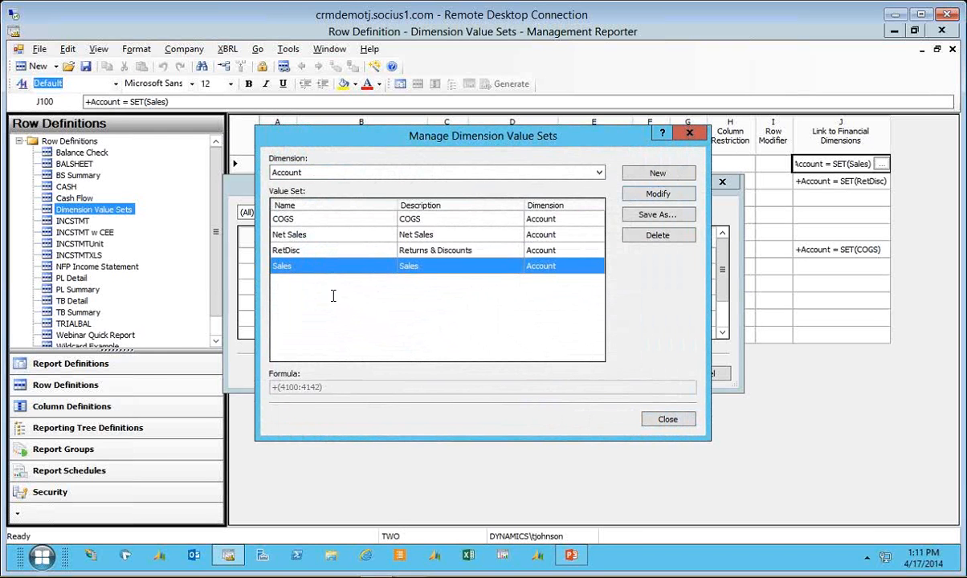
click(315, 250)
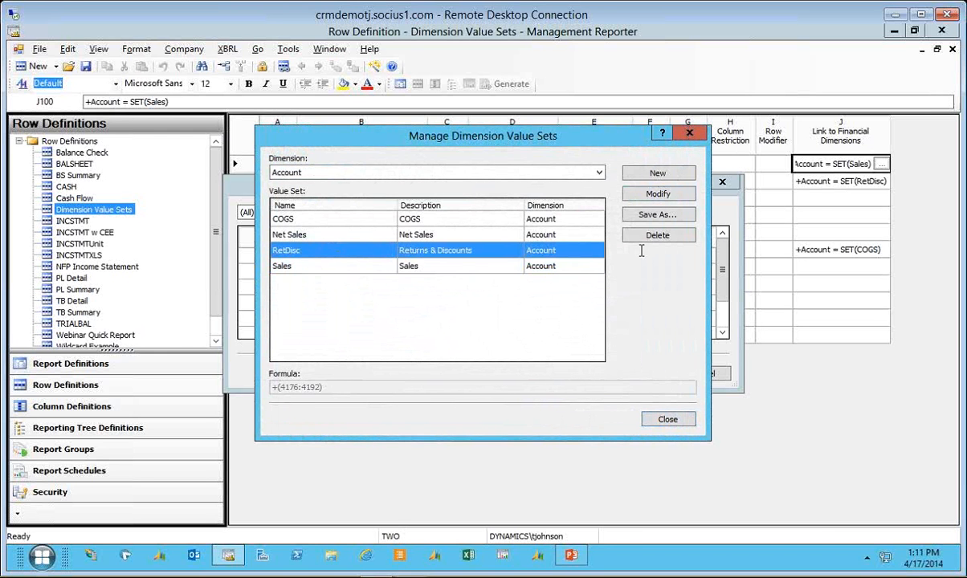
click(651, 193)
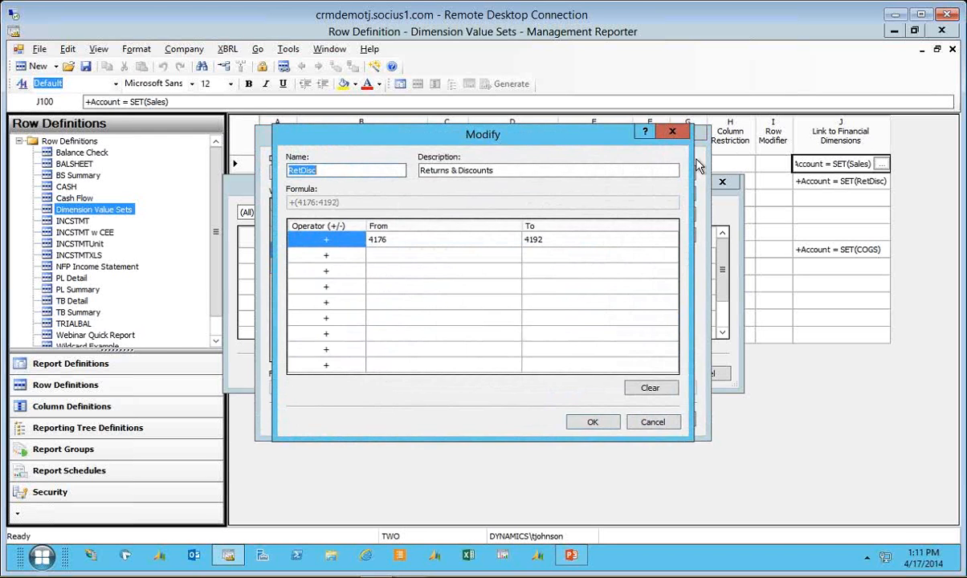
click(672, 132)
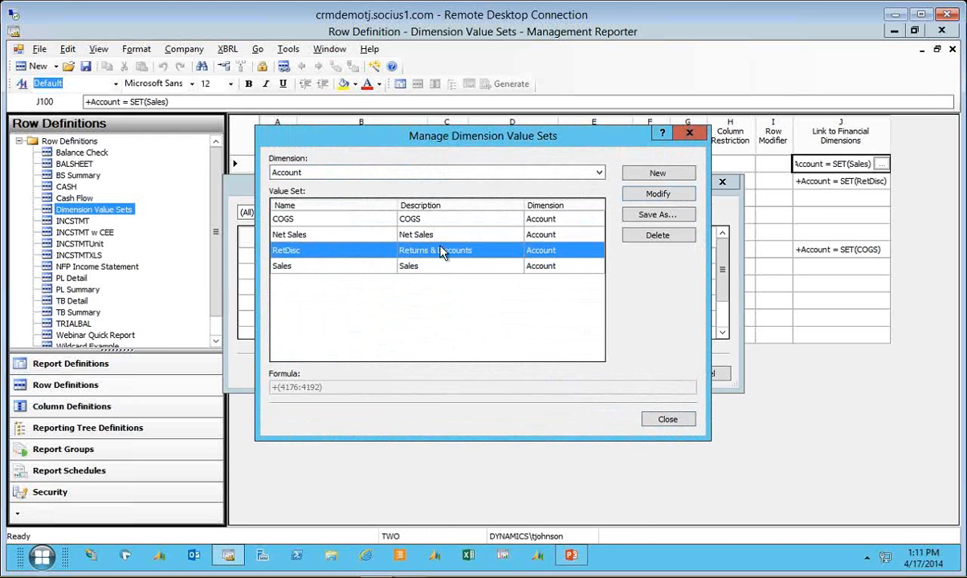
- Inspect how the Net Sales value set adds and subtracts account ranges, leaving its definition unmodified
click(474, 234)
click(658, 195)
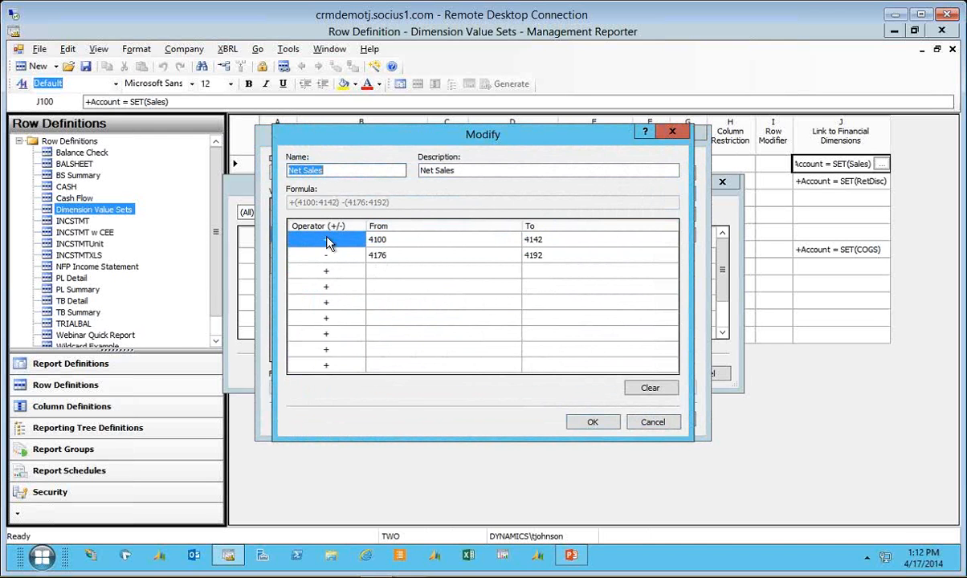
click(653, 422)
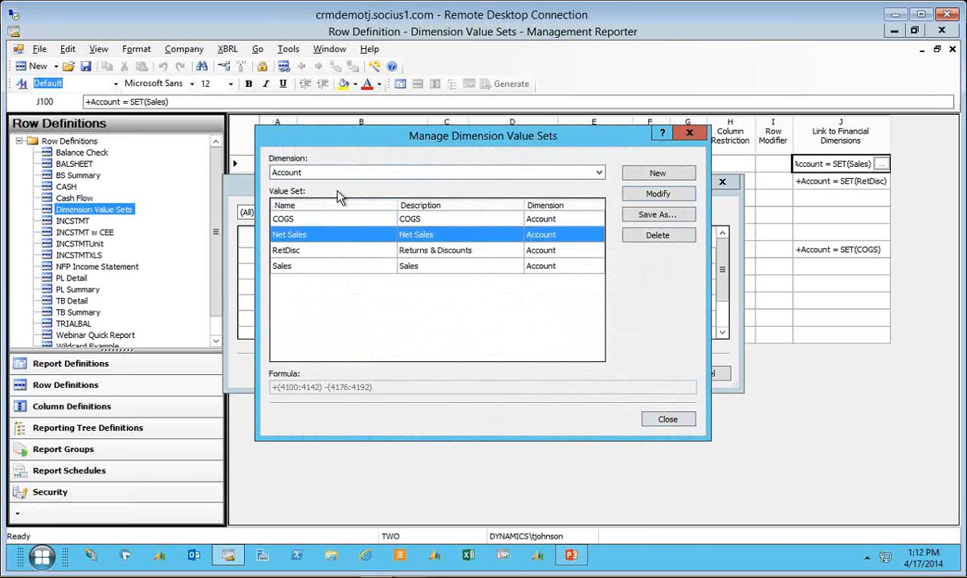
- Check which dimensions can hold value sets, and leave the value set manager and the account selection without changes
click(600, 174)
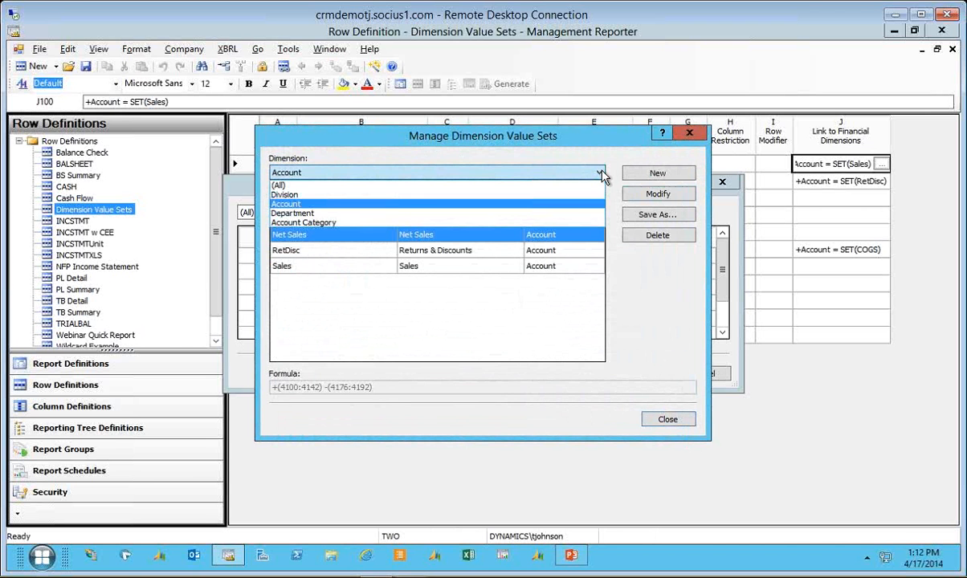
click(603, 175)
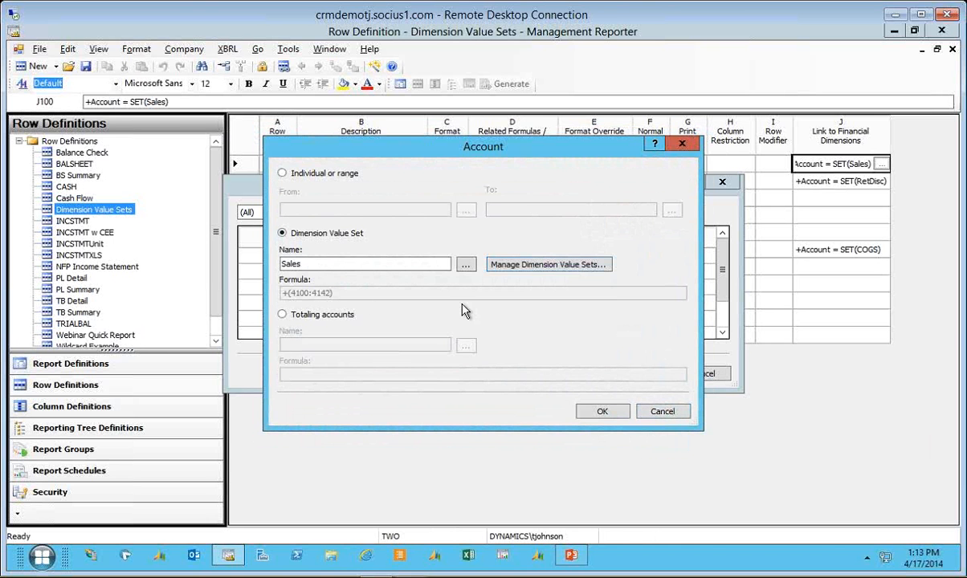
click(665, 412)
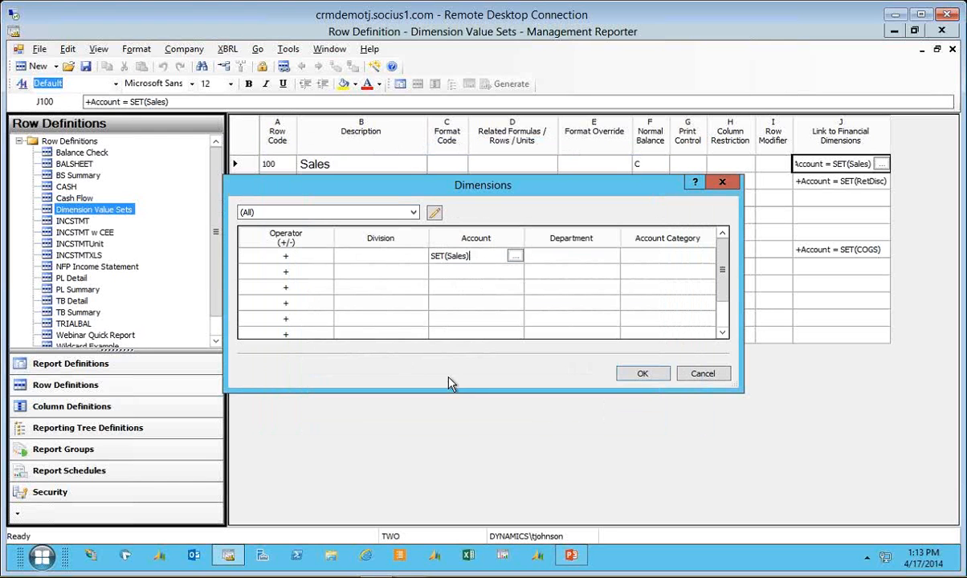
- Leave the Sales account link as is and review the set links and total rows before closing the row definition
click(700, 372)
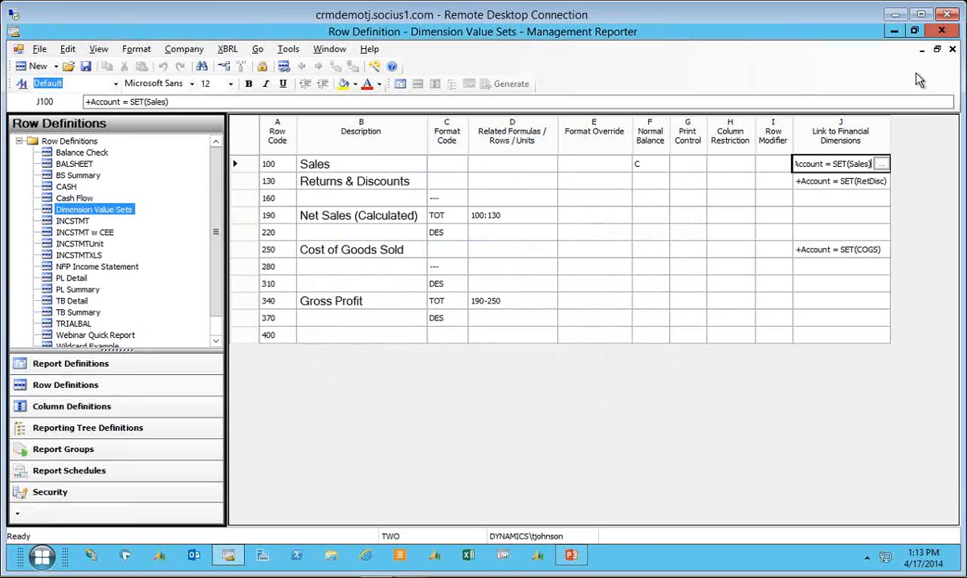
click(806, 182)
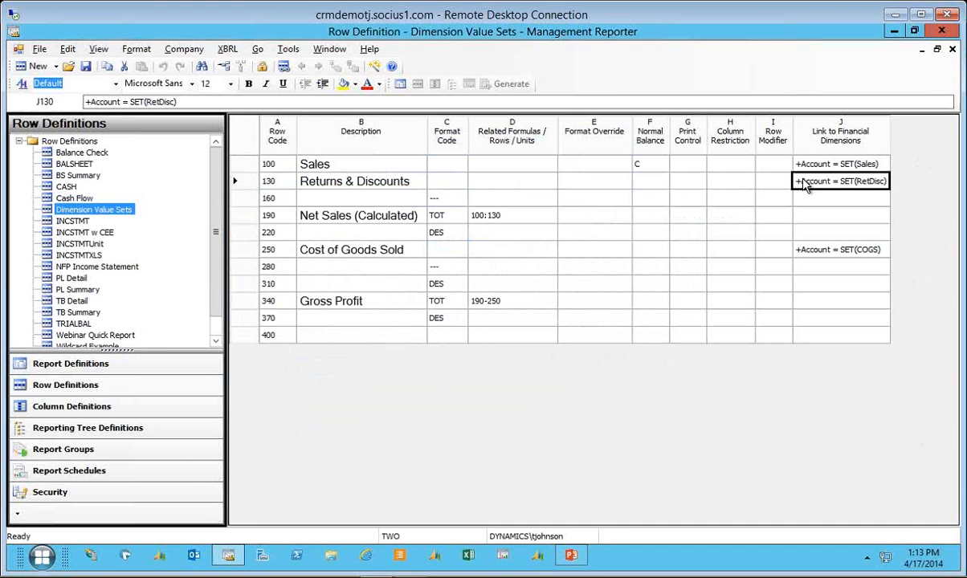
click(344, 212)
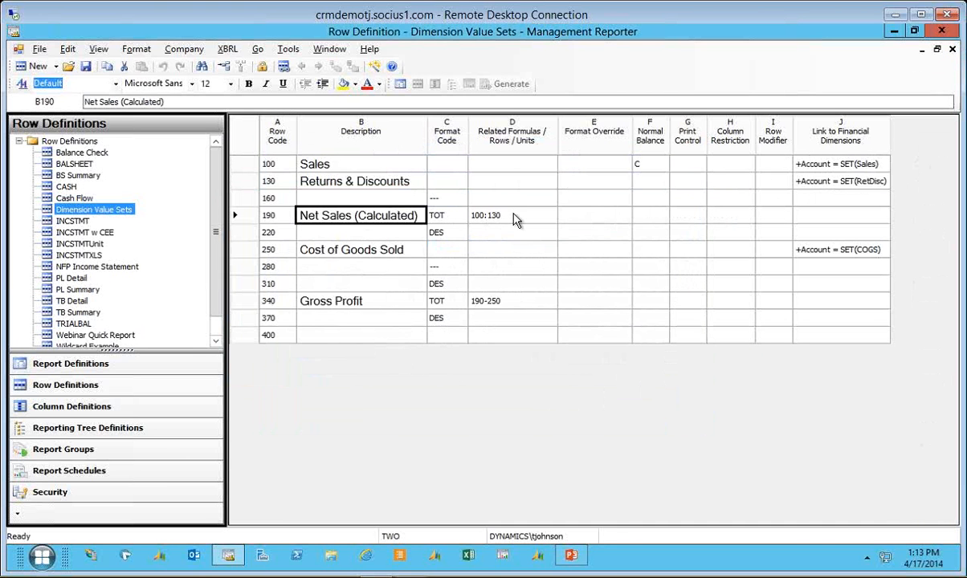
click(817, 254)
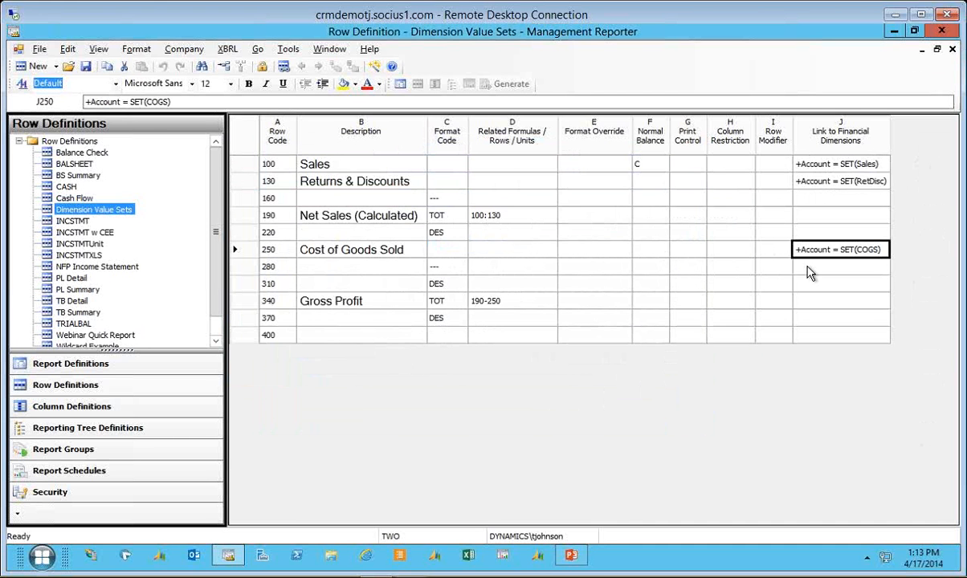
click(369, 309)
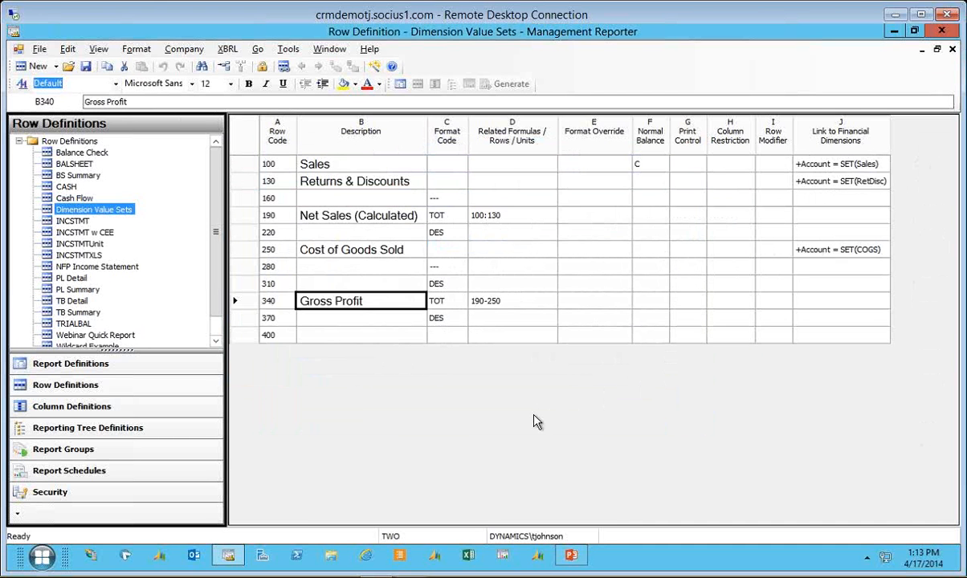
click(953, 50)
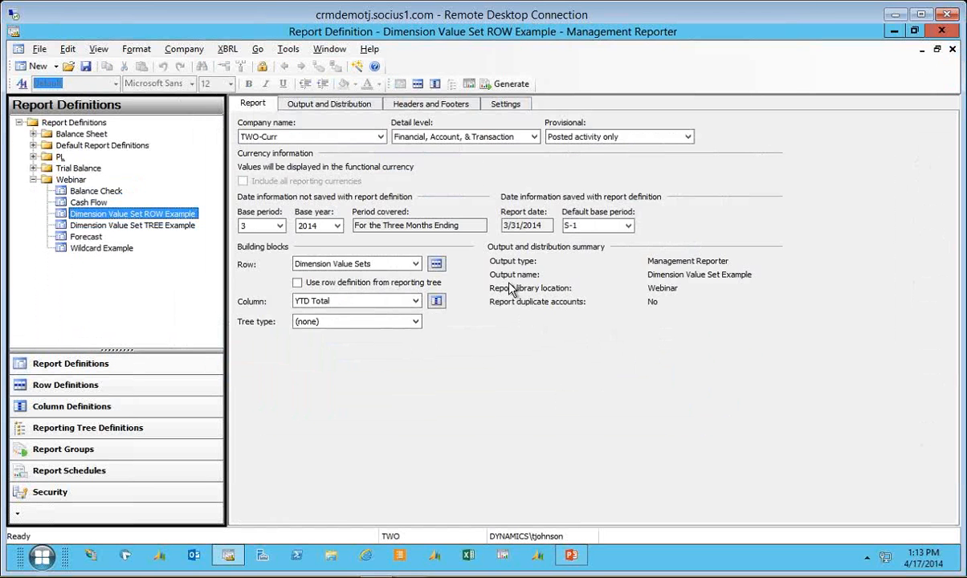
- Generate the Dimension Value Set ROW Example report and examine the accounts behind Sales, Returns & Discounts and Cost of Goods Sold
click(490, 83)
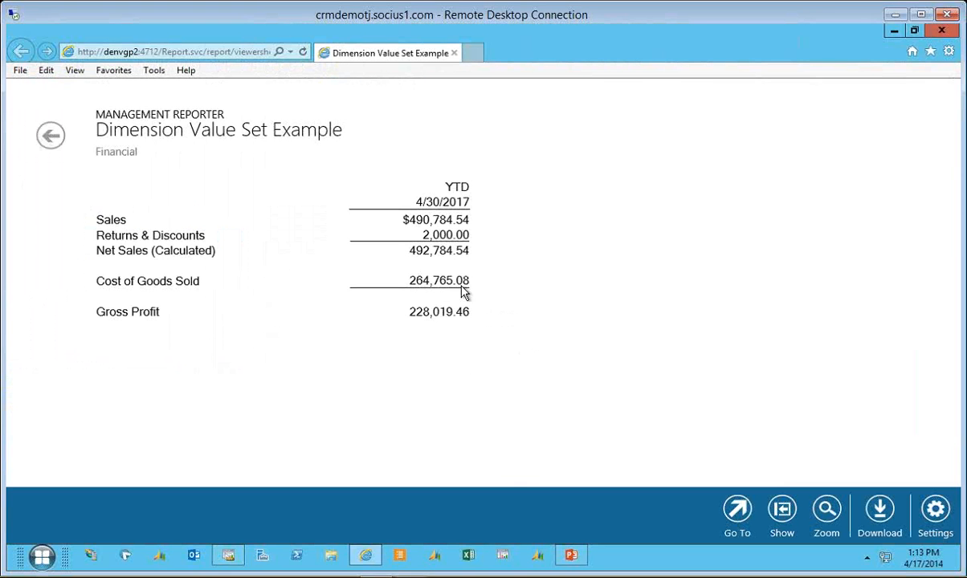
click(104, 222)
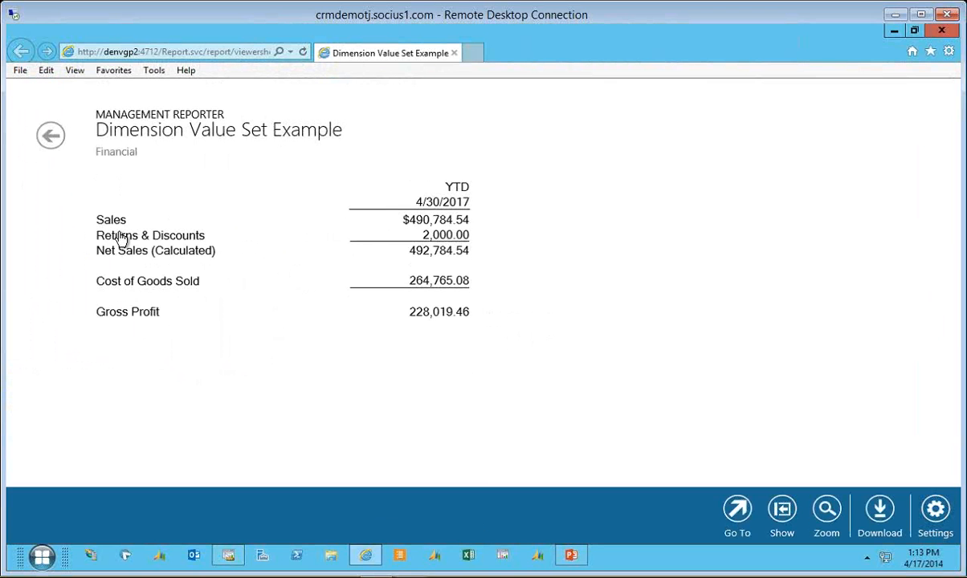
click(122, 241)
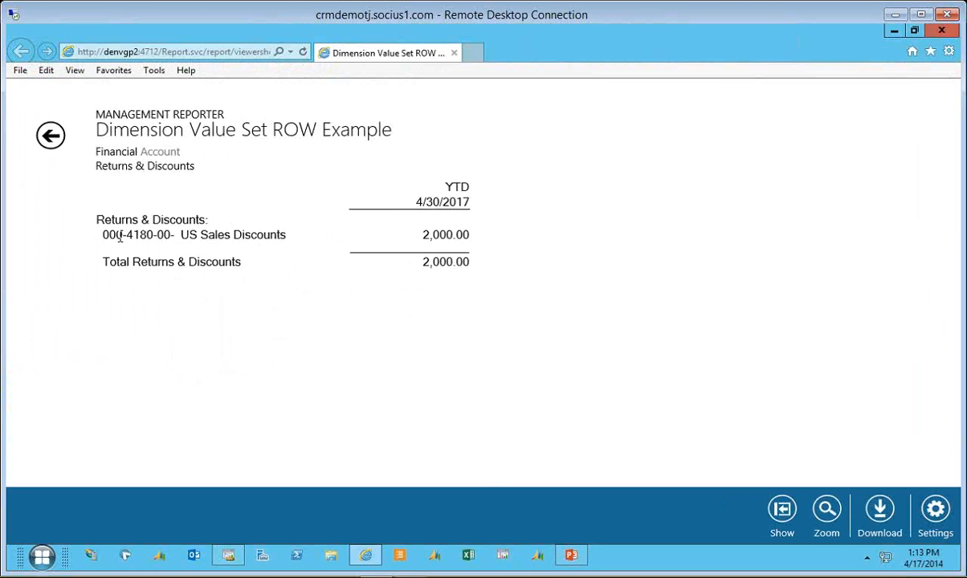
click(50, 135)
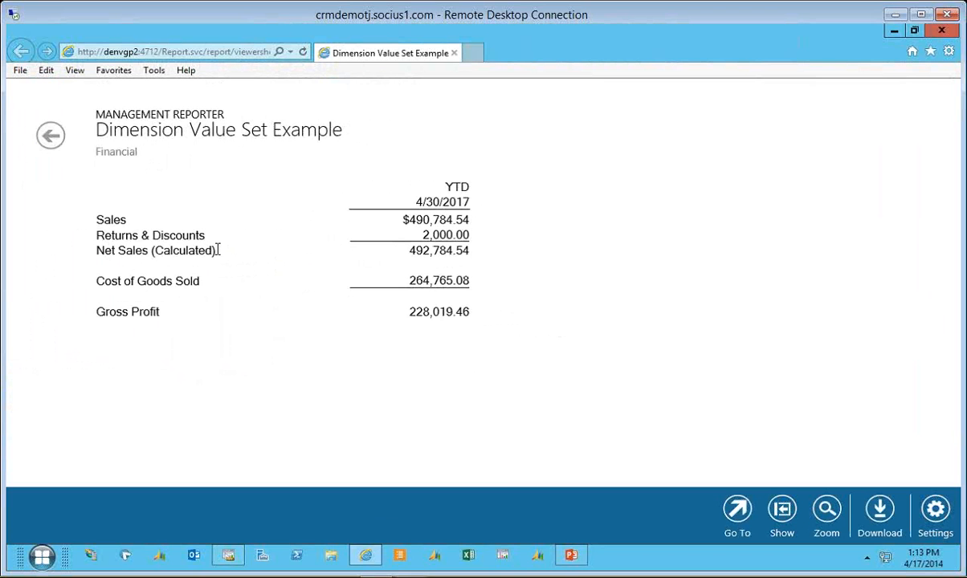
click(147, 281)
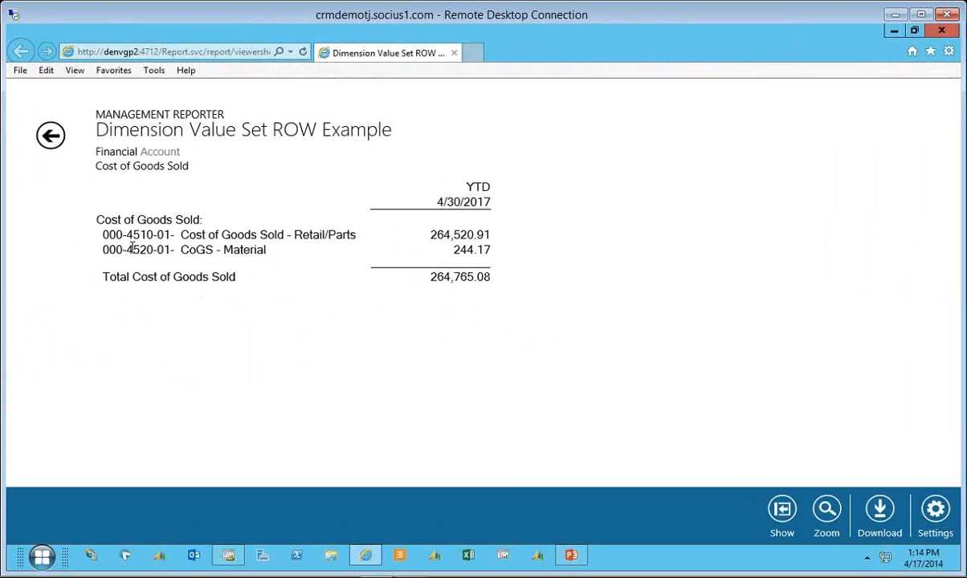
click(49, 135)
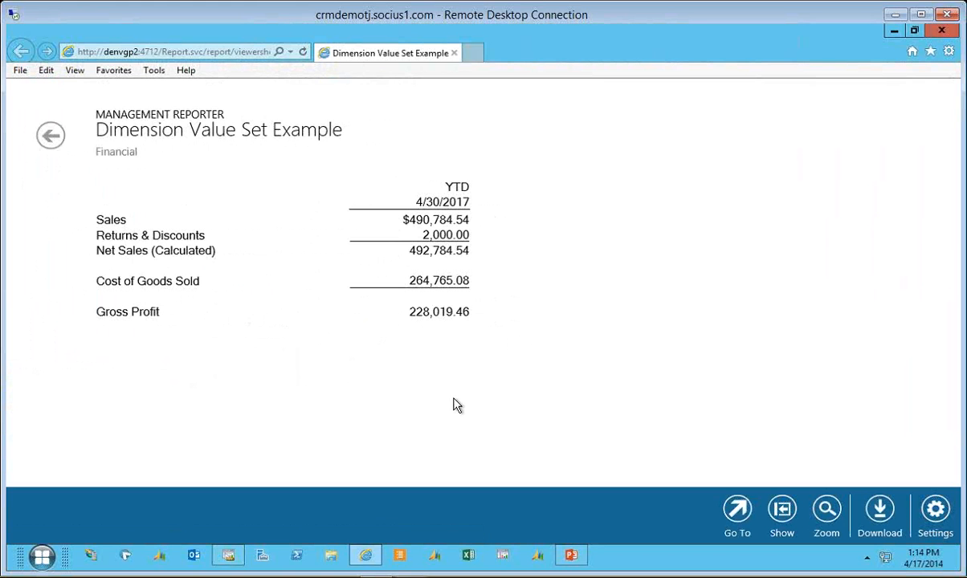
click(942, 36)
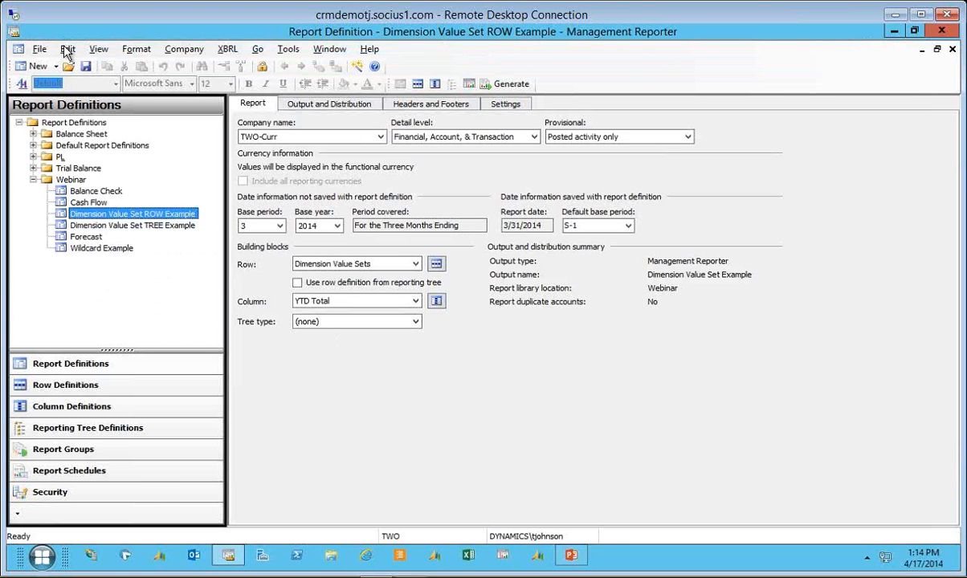
- Reopen the Dimension Value Sets row definition and view its value set manager without going through an account link
click(436, 264)
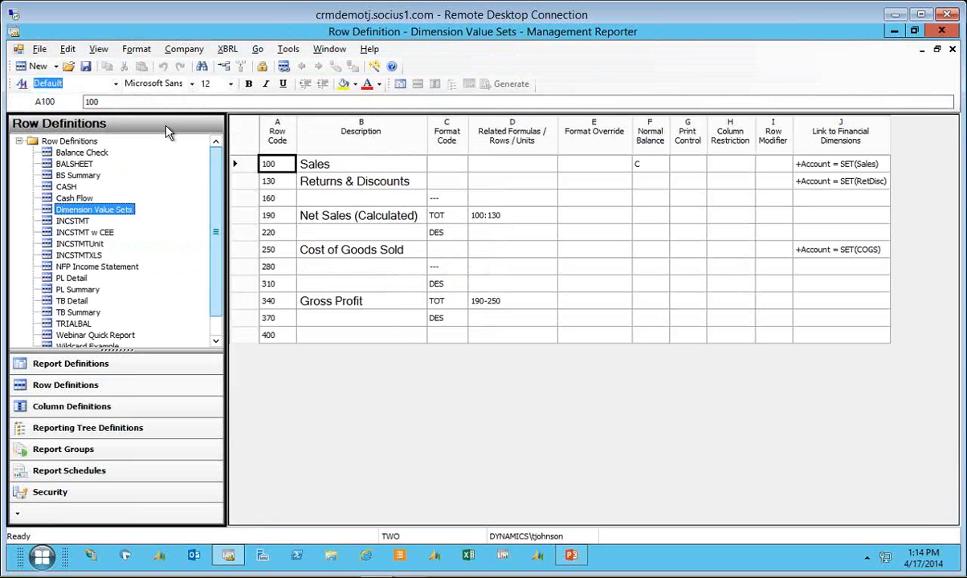
click(67, 49)
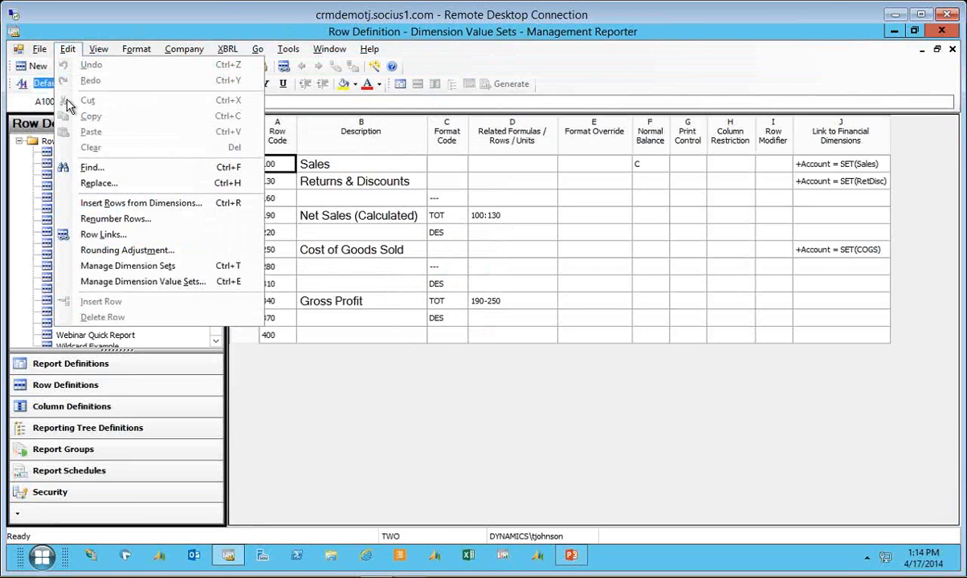
click(95, 284)
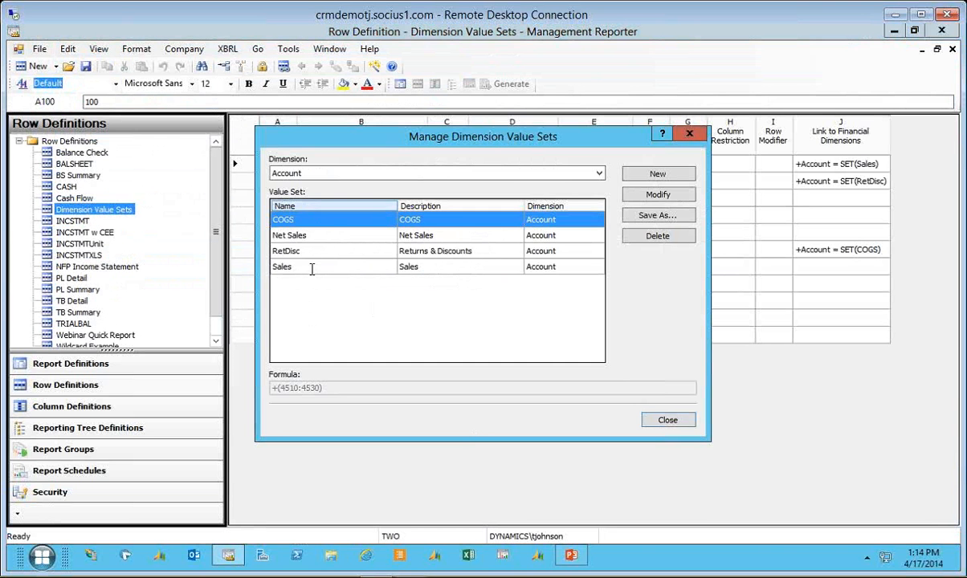
click(671, 419)
- View the blank form for a new account value set through the Sales row's link, and leave the row definition without creating one
double_click(817, 166)
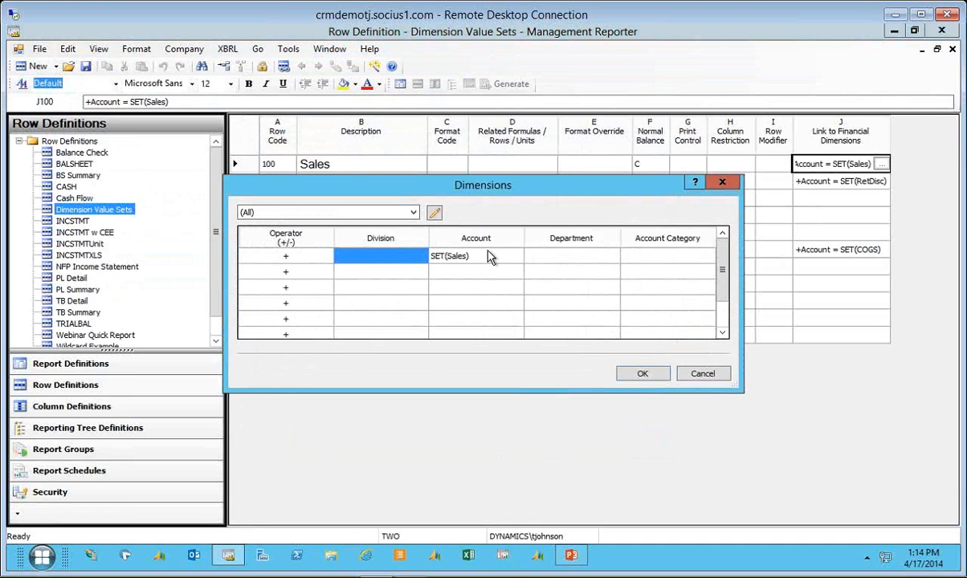
double_click(485, 257)
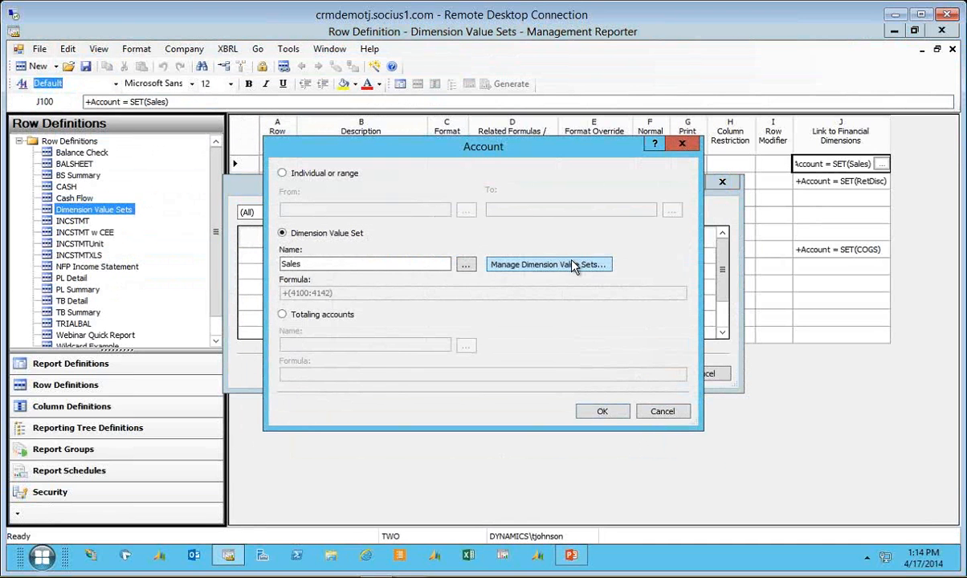
click(573, 265)
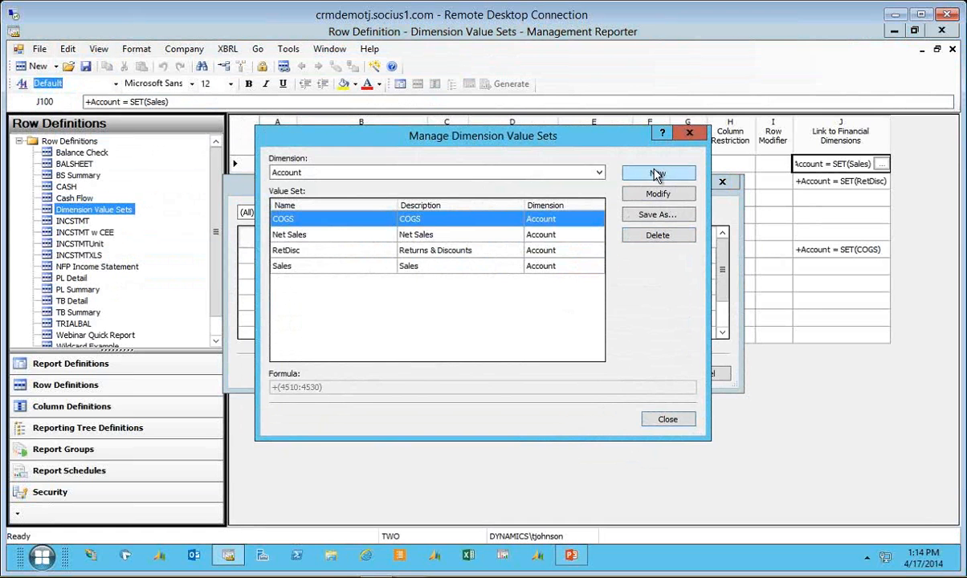
click(656, 175)
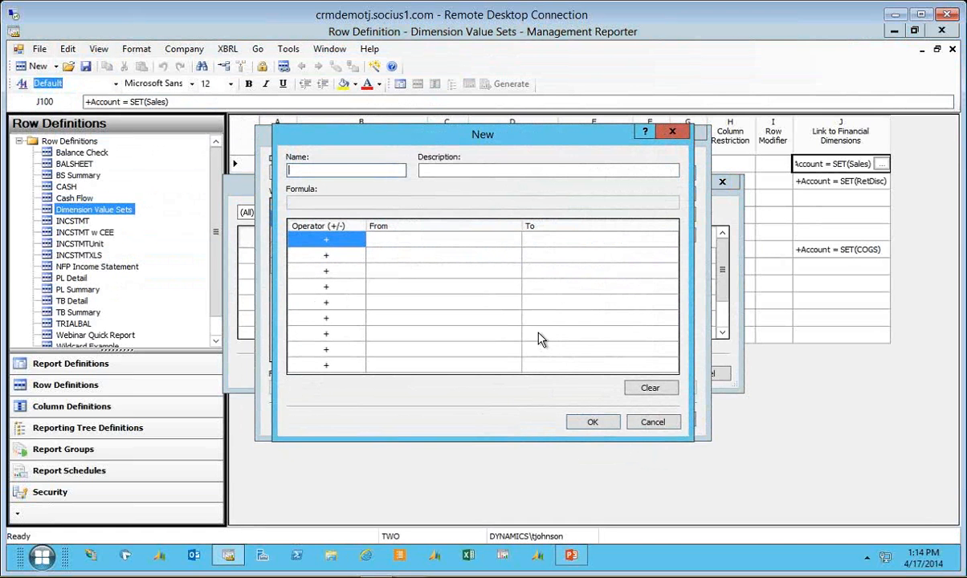
click(666, 425)
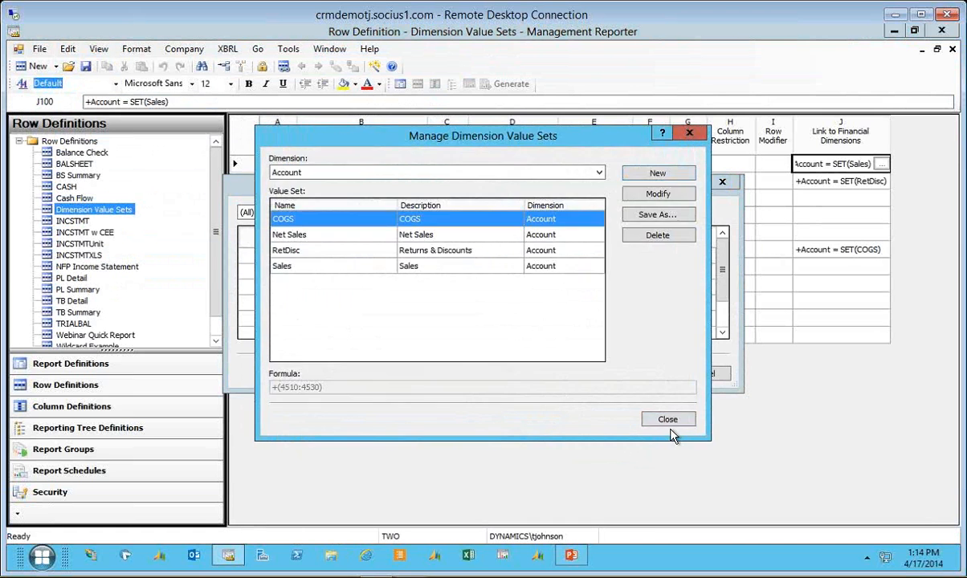
click(677, 422)
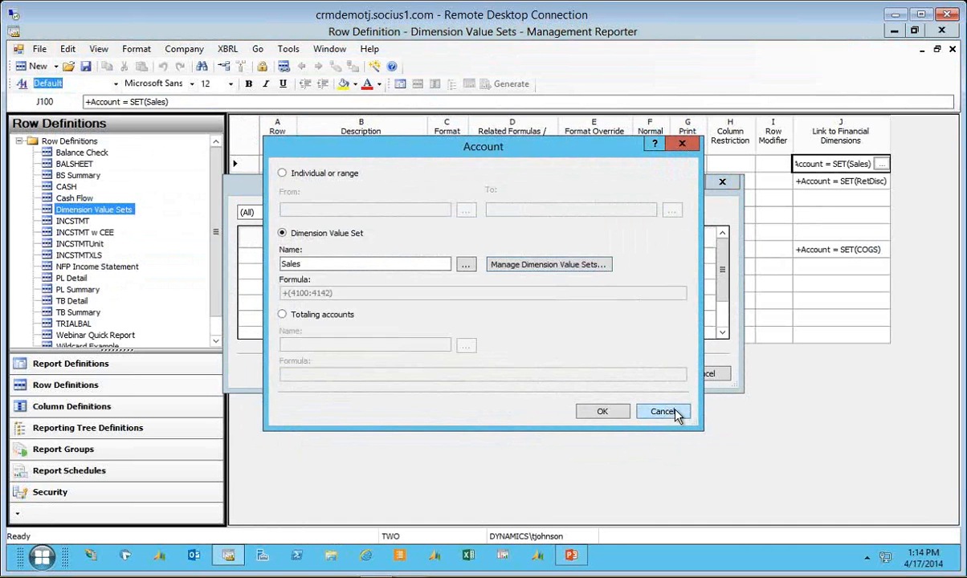
click(676, 412)
click(702, 375)
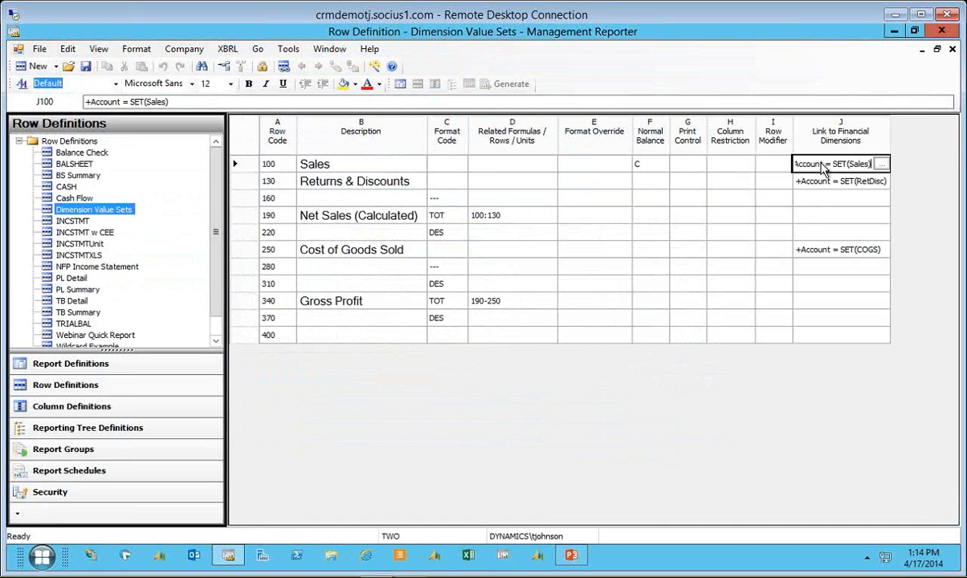
click(952, 50)
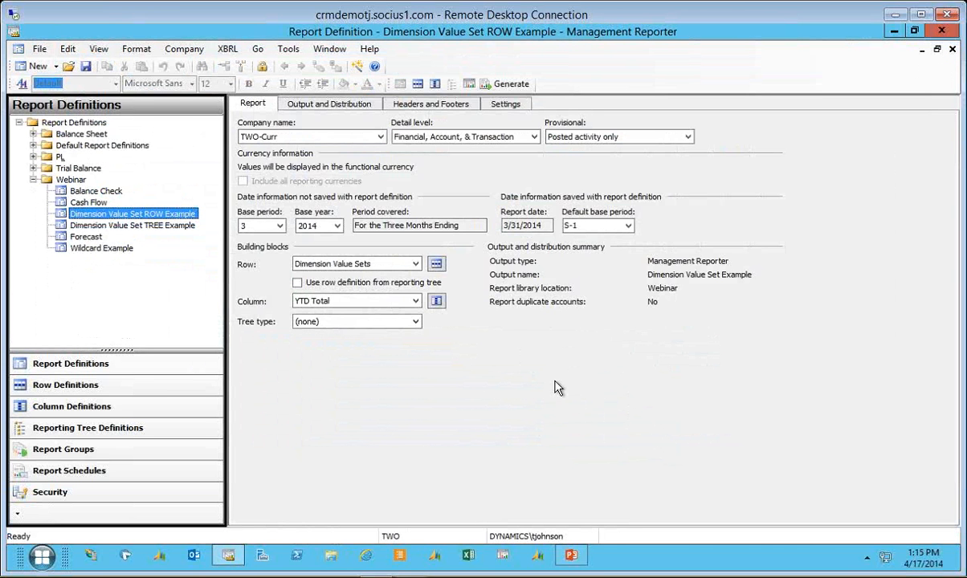
- Open the Dimension Value Set TREE Example report definition, and its reporting tree at the Administration unit's dimension link
double_click(133, 226)
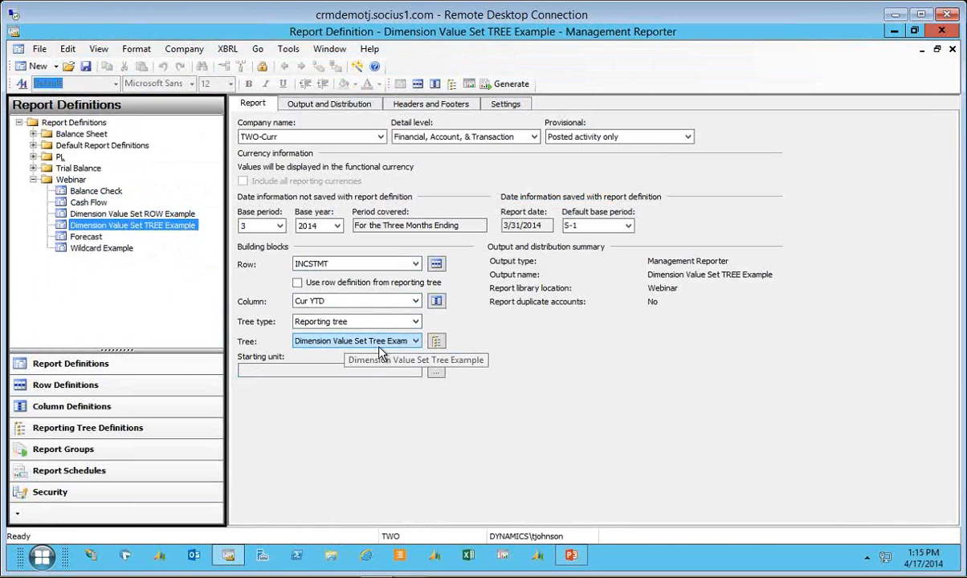
click(439, 343)
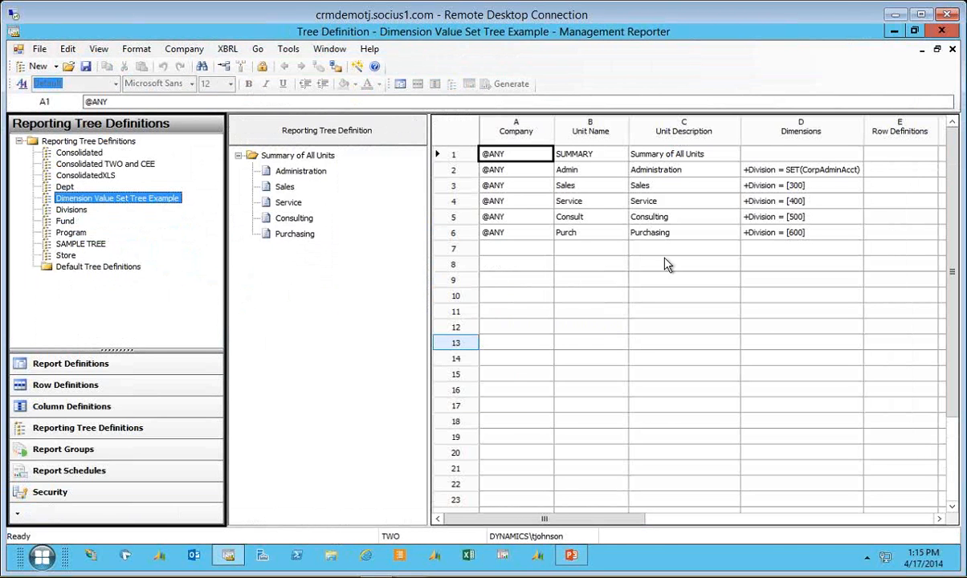
click(780, 176)
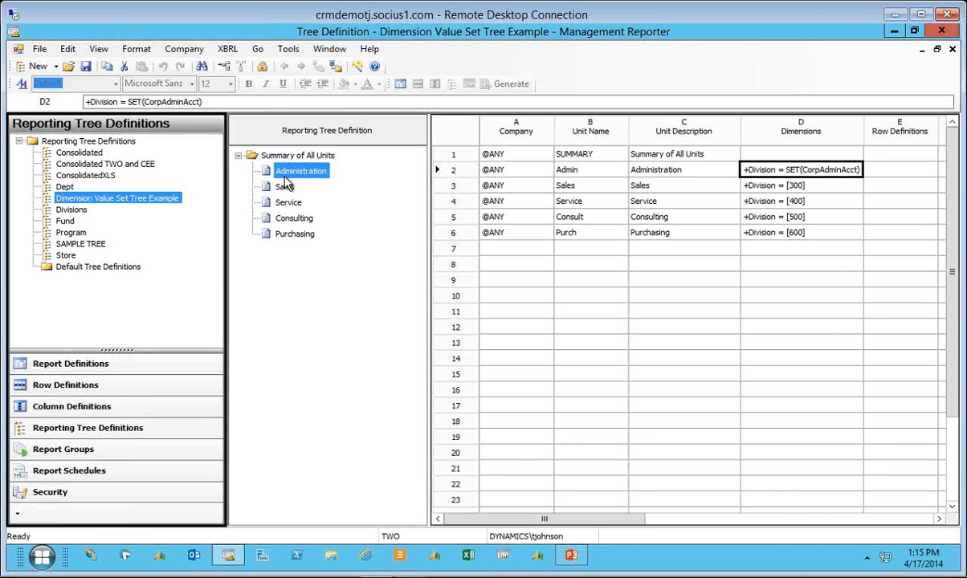
- Show the Division value sets in the value set manager, reached from the Administration unit's division link
click(767, 175)
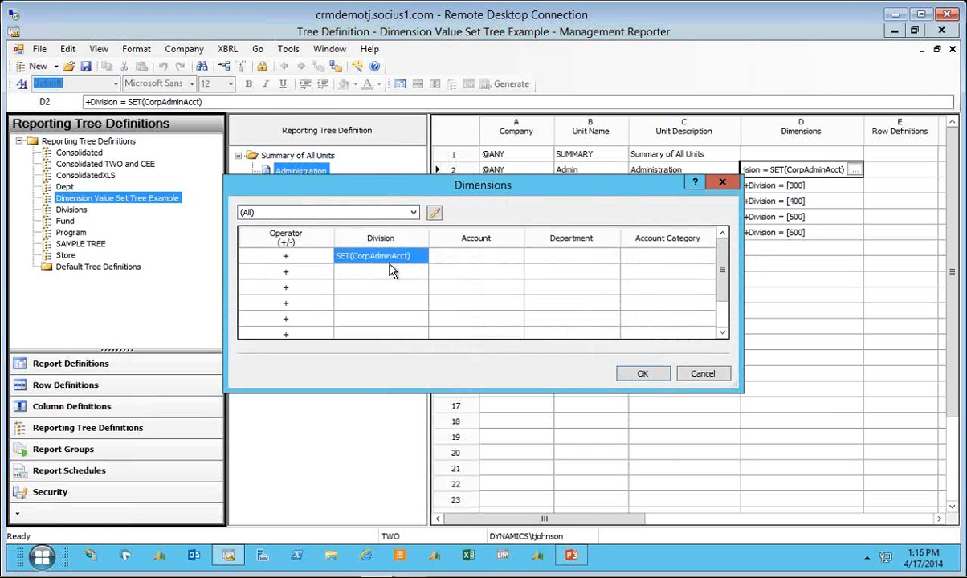
double_click(402, 258)
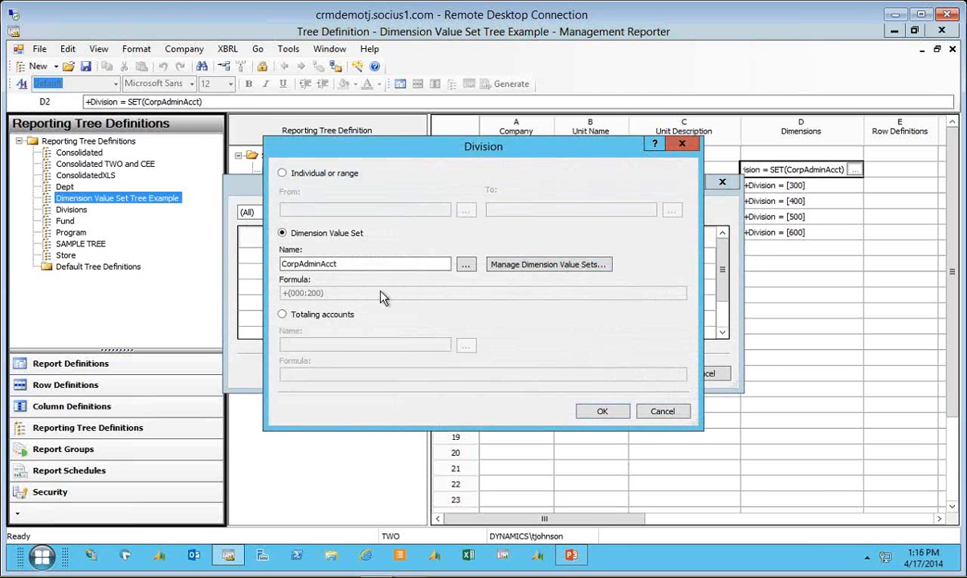
click(540, 266)
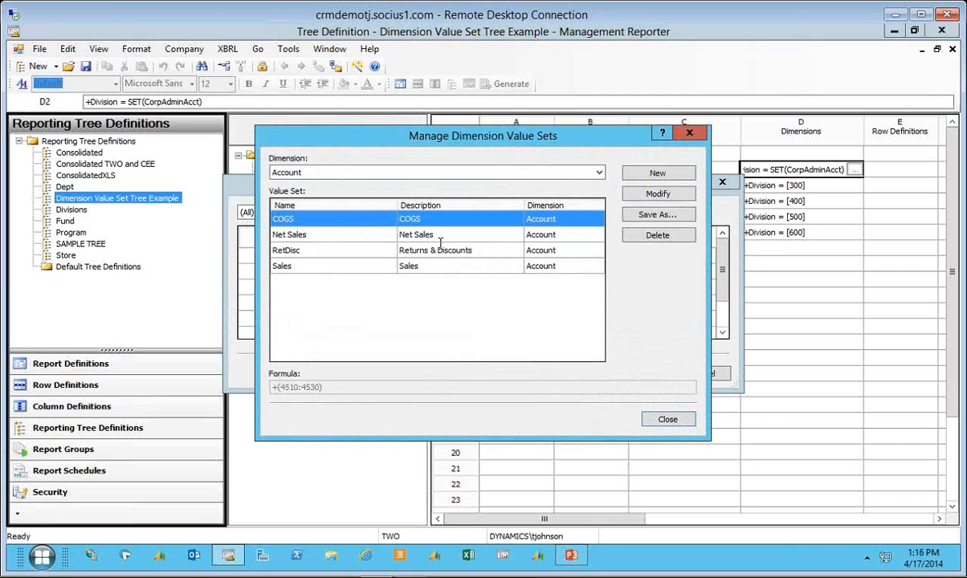
click(313, 172)
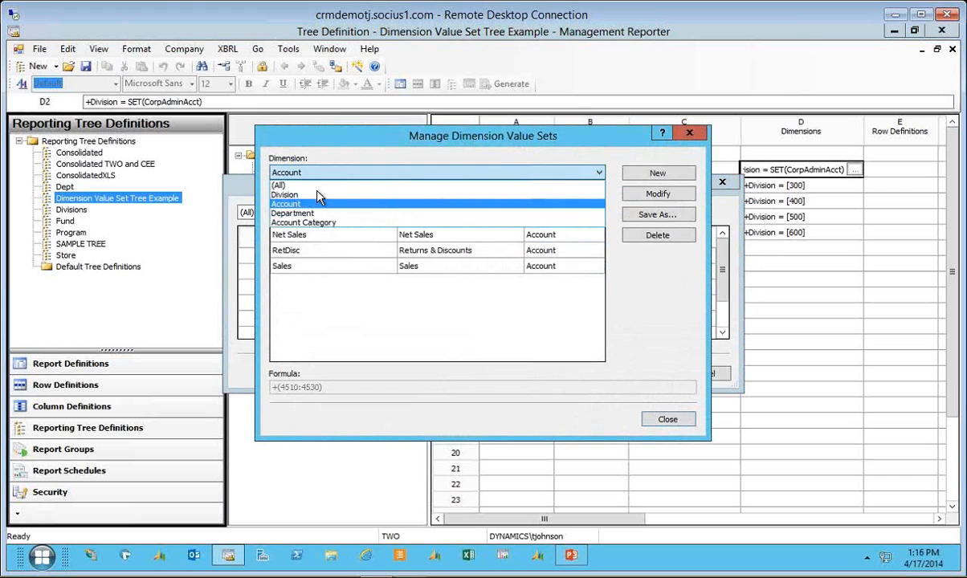
click(310, 196)
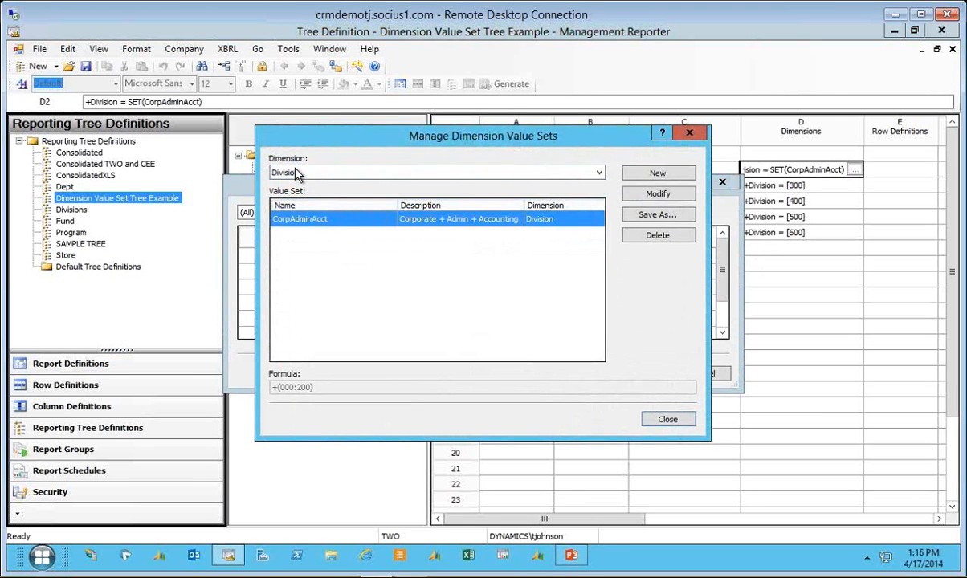
- Inspect the division range of the CorpAdminAcct value set, leaving the set and the unit's dimension link unmodified
click(656, 195)
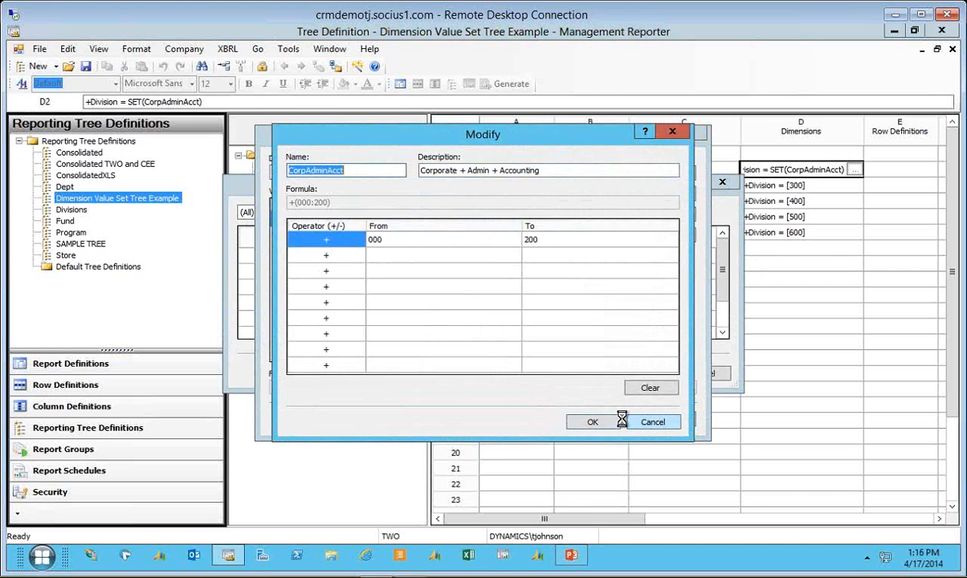
click(594, 423)
click(675, 421)
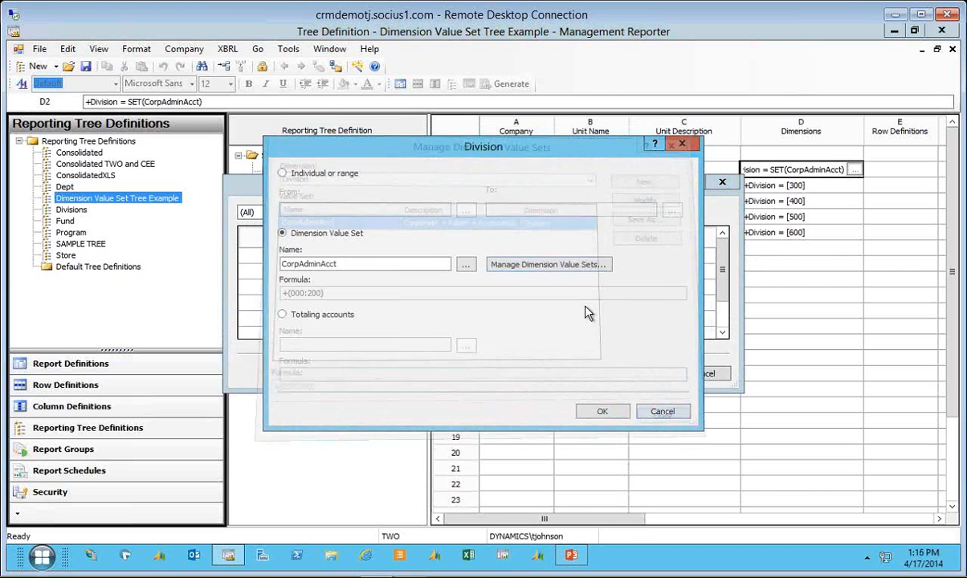
click(657, 411)
click(715, 378)
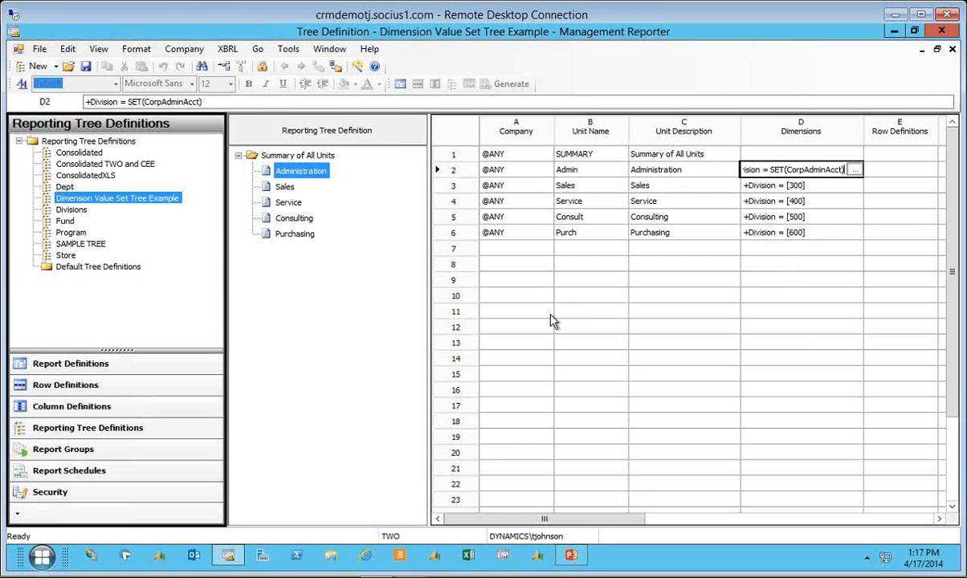
- Leave the reporting tree, open the Dimension Value Set TREE Example report in the web viewer, and show its Administration unit
click(953, 53)
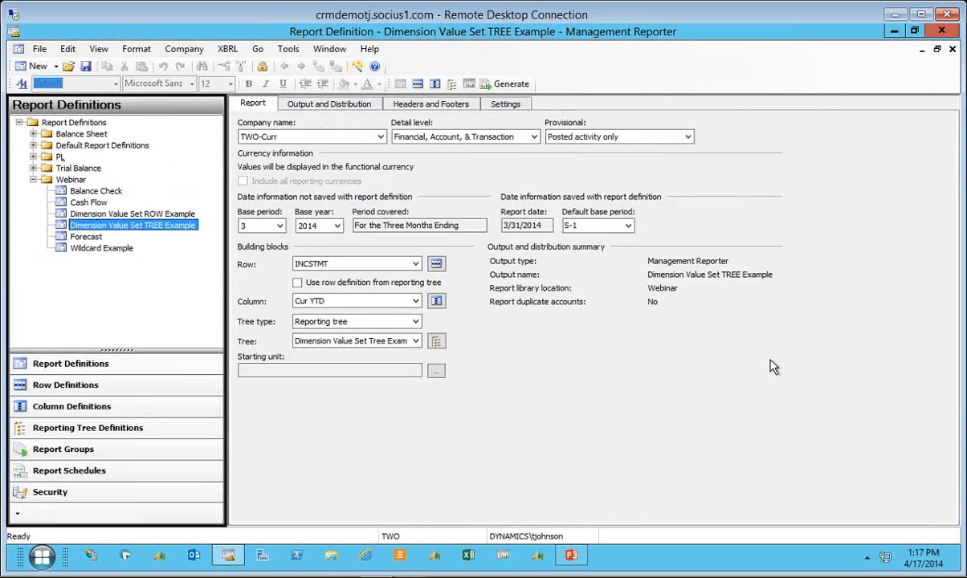
click(470, 84)
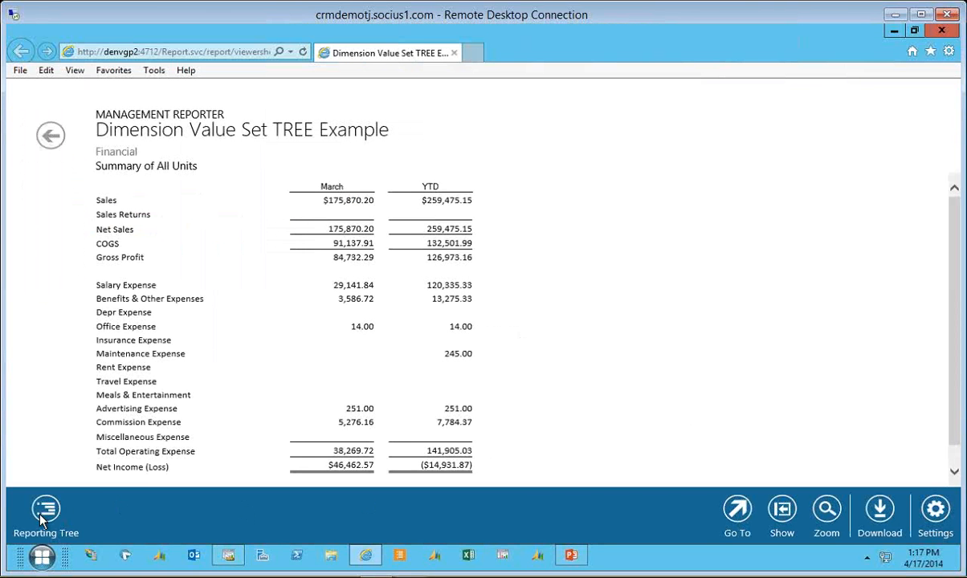
click(45, 513)
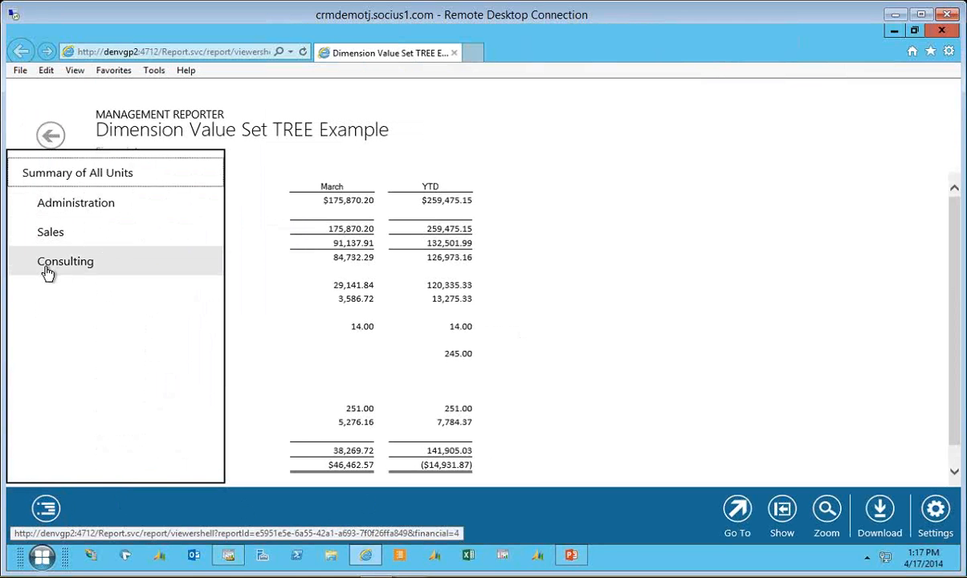
click(50, 208)
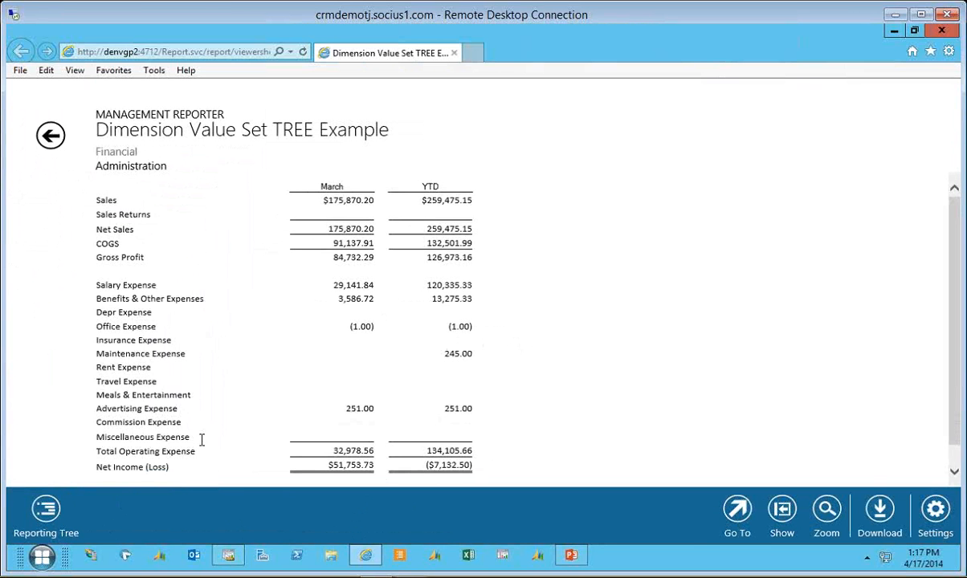
- View the account detail behind the Administration unit's Benefits & Other Expenses, and return to the report's previous levels
click(156, 302)
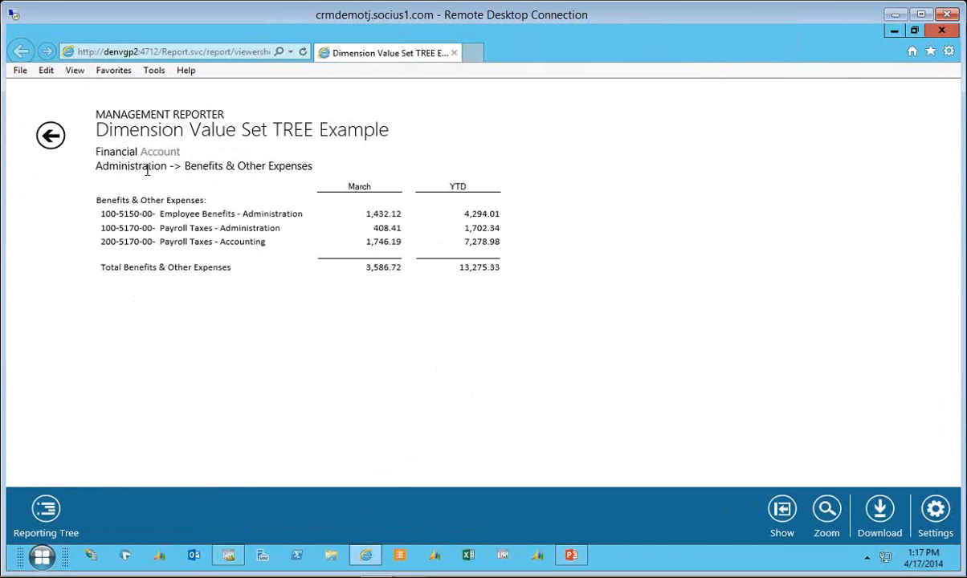
click(50, 137)
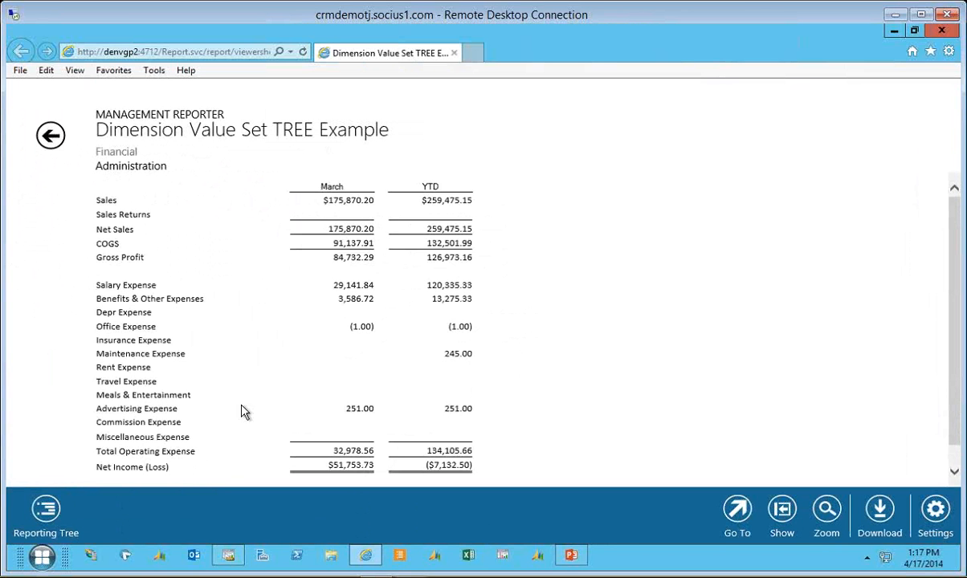
click(48, 138)
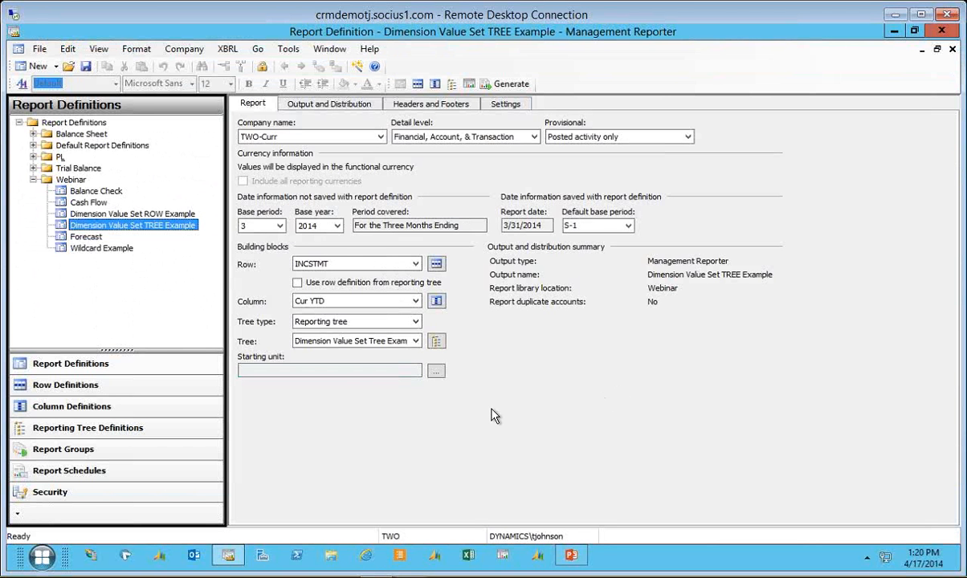
- Switch to the presentation's Agenda slide and return to Management Reporter
key(alt+Tab)
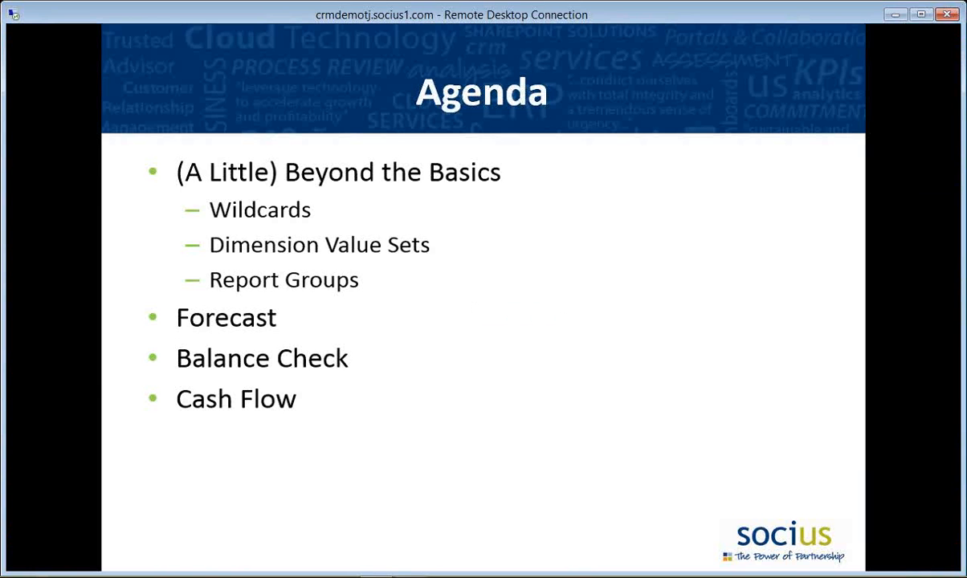
key(alt+Tab)
key(Tab)
key(alt+shift+Tab)
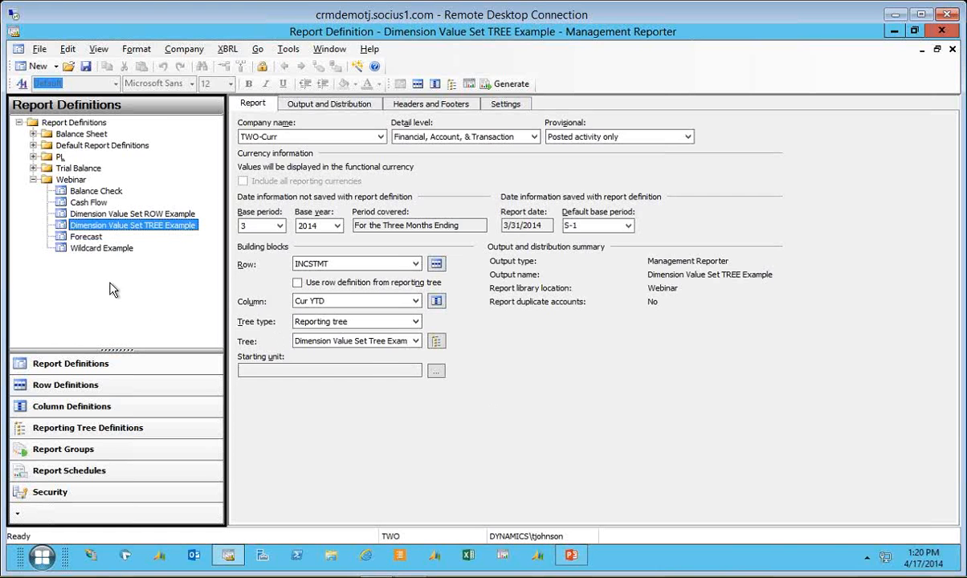
- Open the Forecast report definition from the Webinar folder and its report in the web viewer
click(84, 237)
double_click(84, 237)
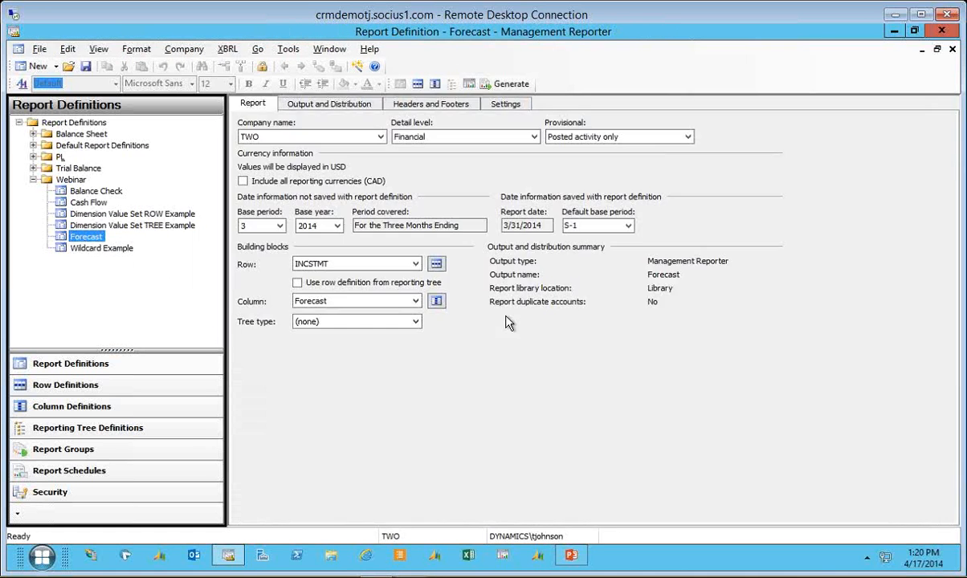
click(469, 85)
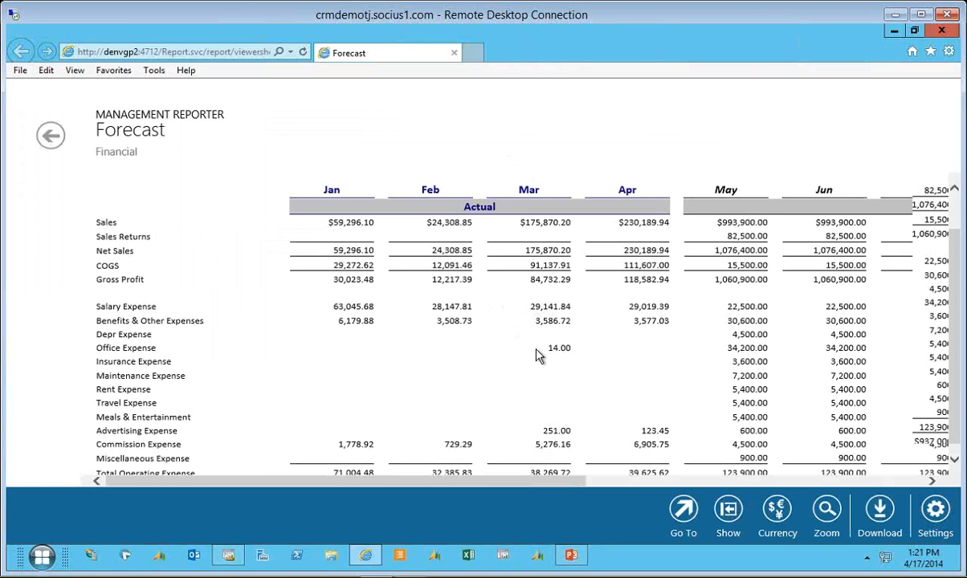
- Show the Forecast report's header and look across its Actual and Budget month columns
scroll(538, 356, down, 2)
scroll(535, 350, up, 2)
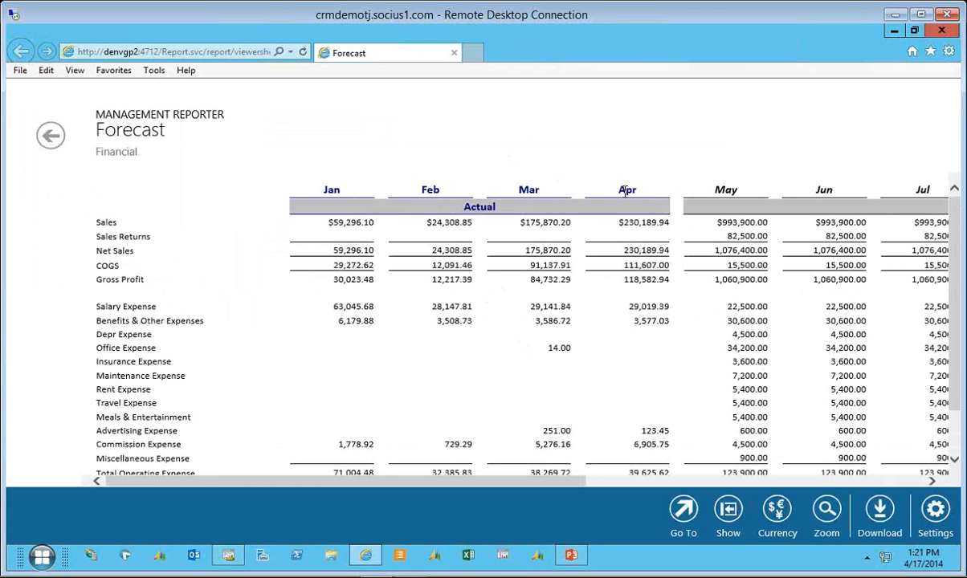
click(729, 511)
click(671, 492)
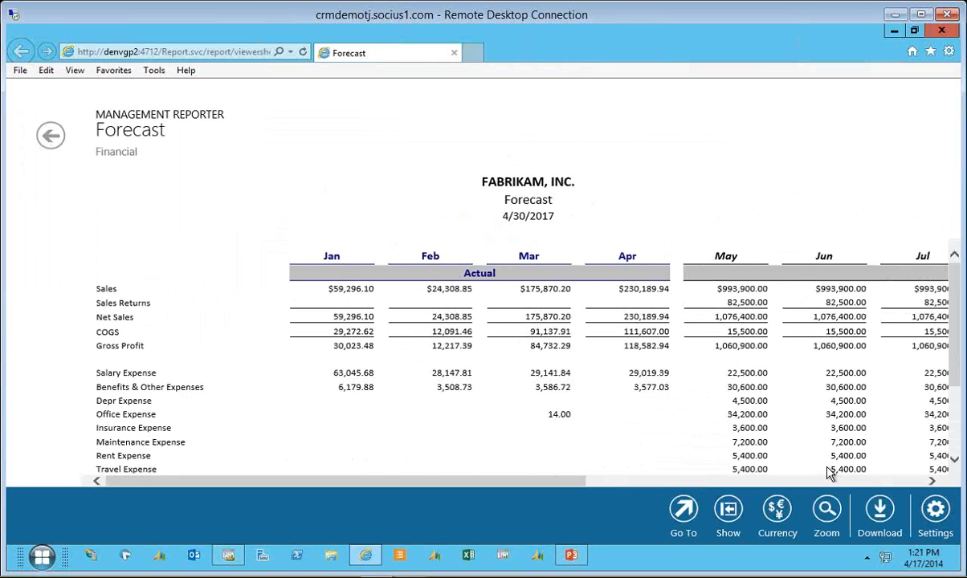
click(931, 482)
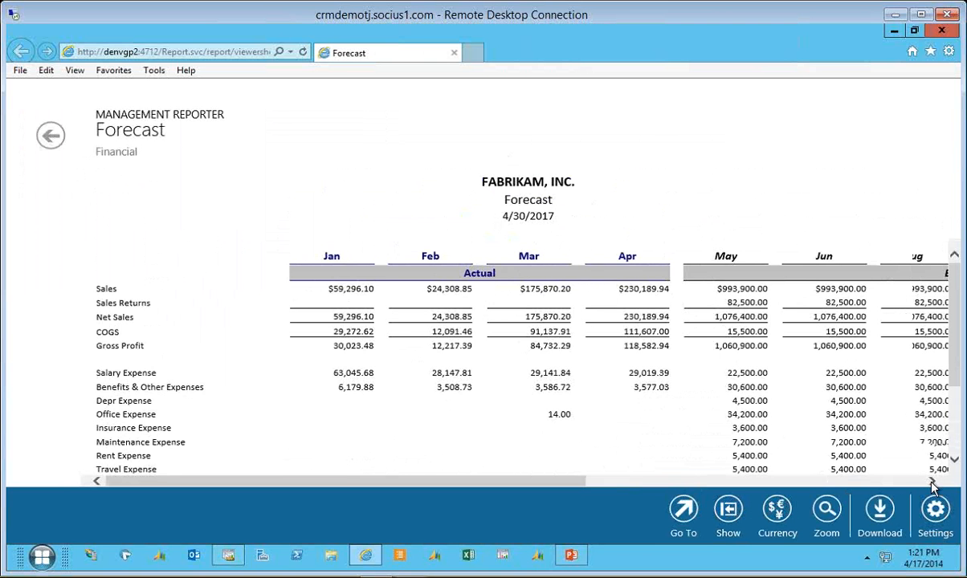
click(931, 482)
click(931, 482)
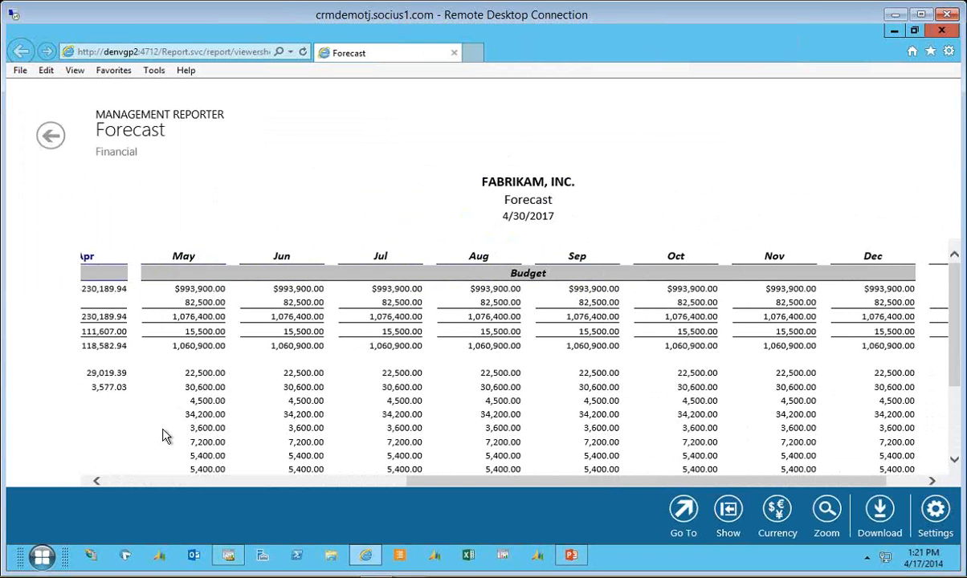
drag(480, 486, 262, 486)
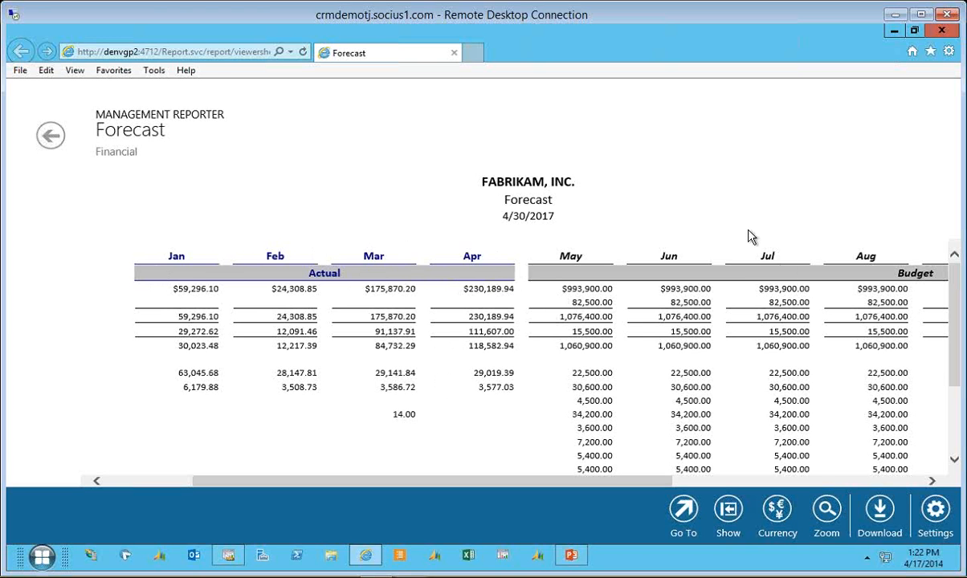
- Open the column definition used by the Forecast report and inspect the column types of the first Actual and Budget columns
click(894, 31)
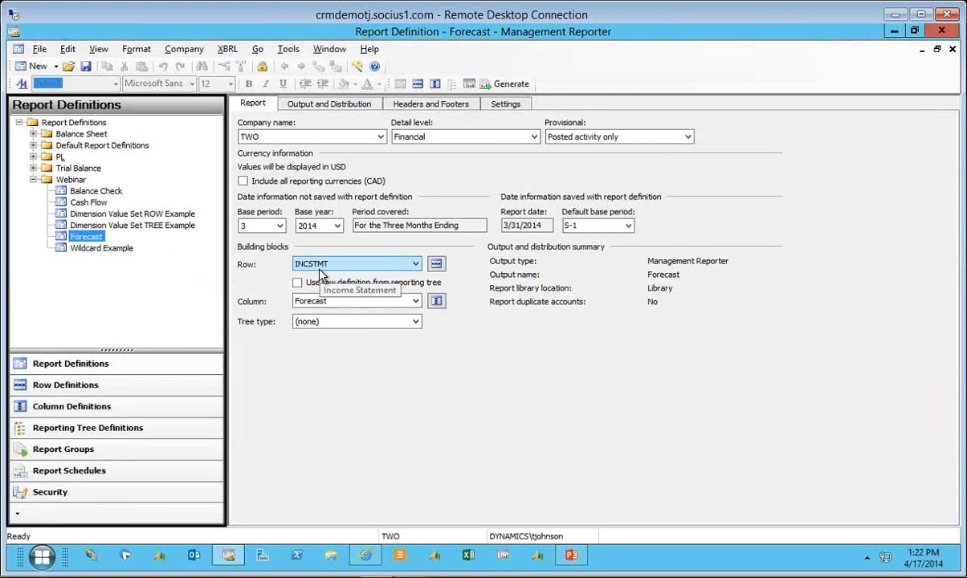
click(436, 302)
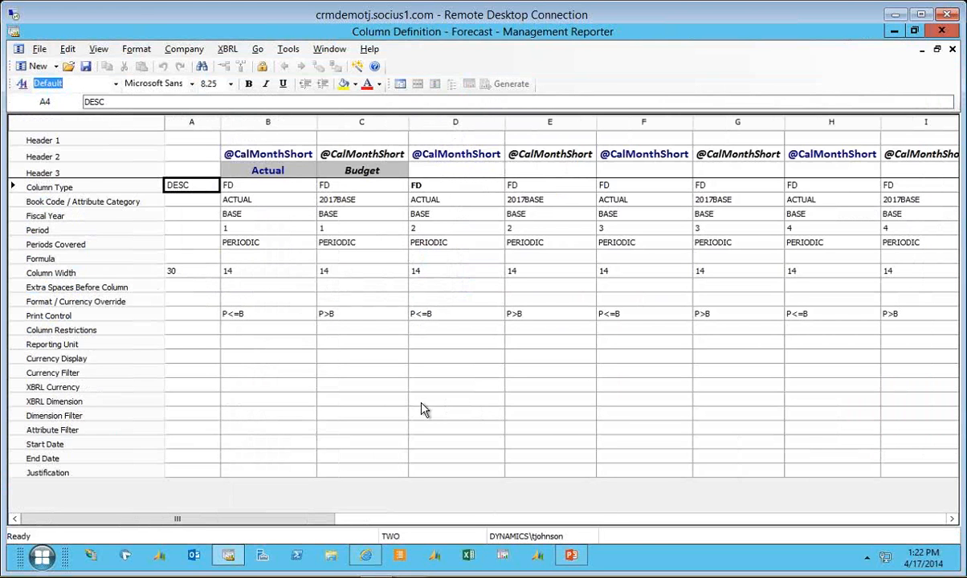
click(258, 190)
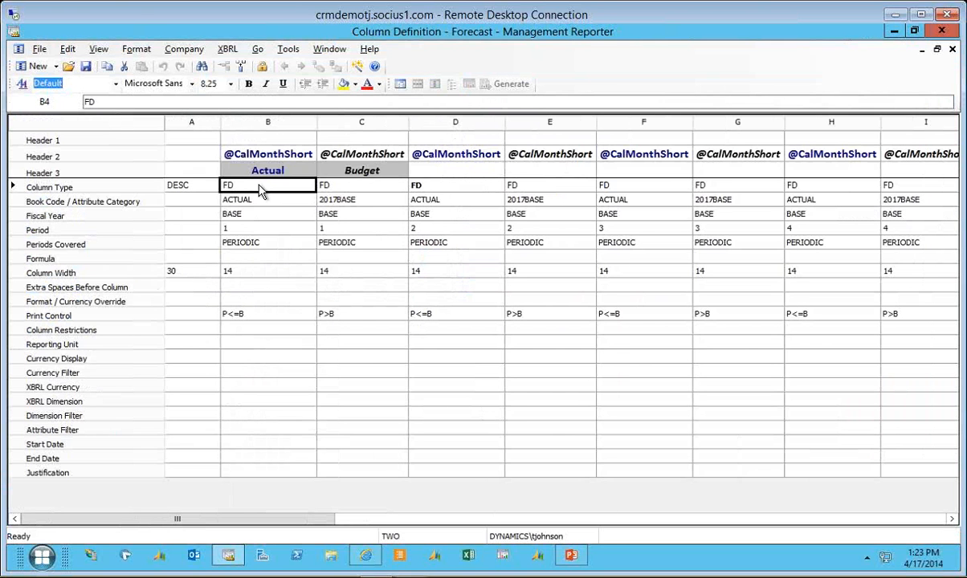
click(369, 192)
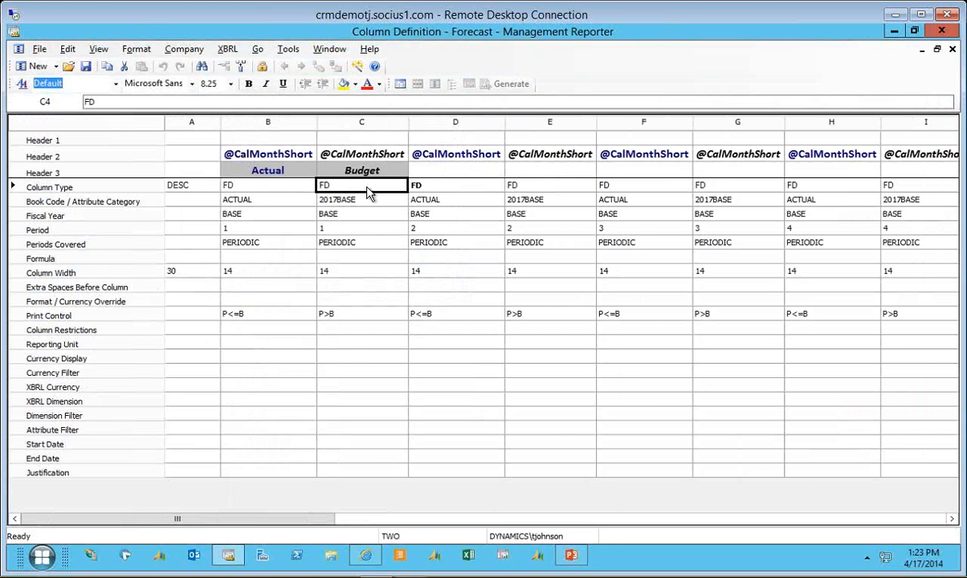
- Inspect the periods of the first two Actual and Budget column pairs, and the book code of column B
click(257, 231)
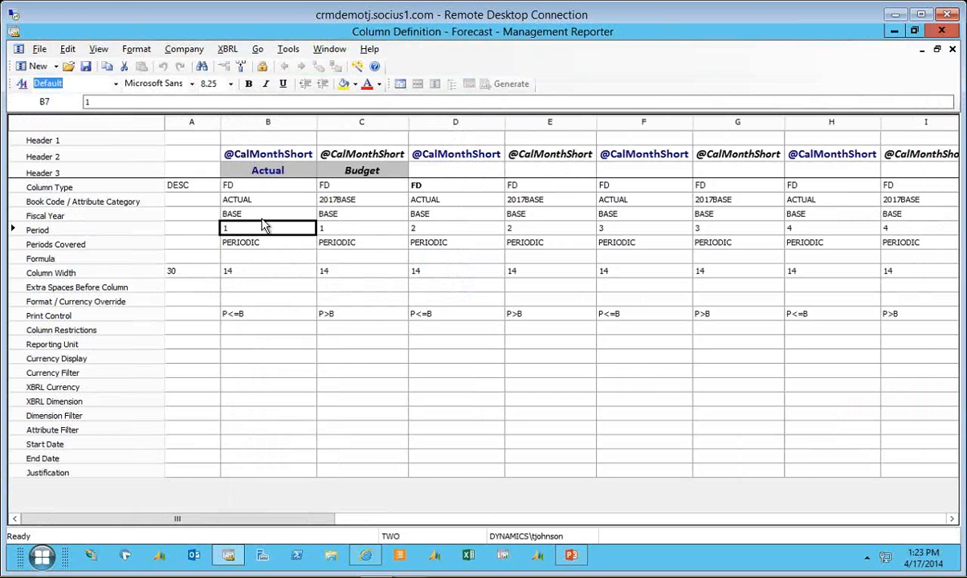
click(347, 229)
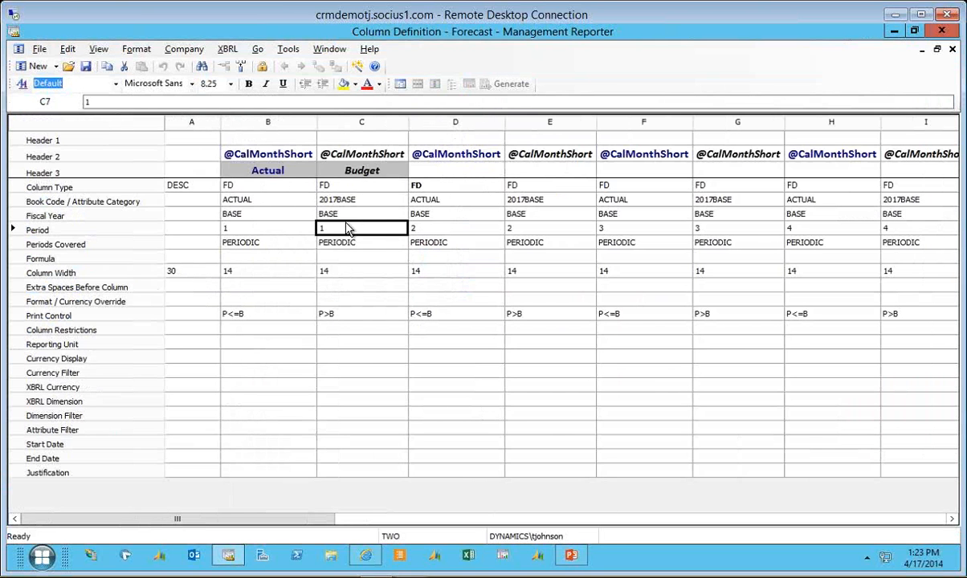
click(438, 233)
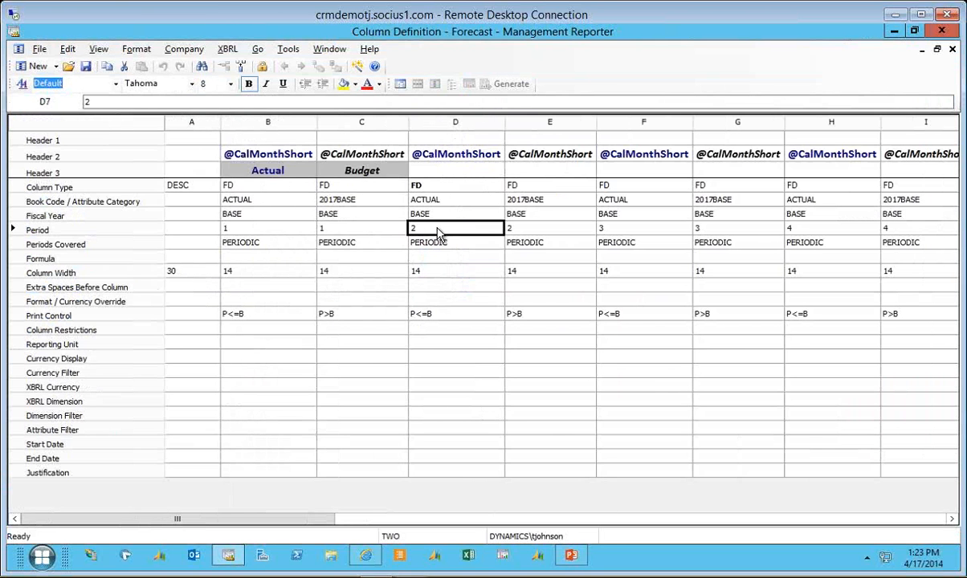
click(529, 233)
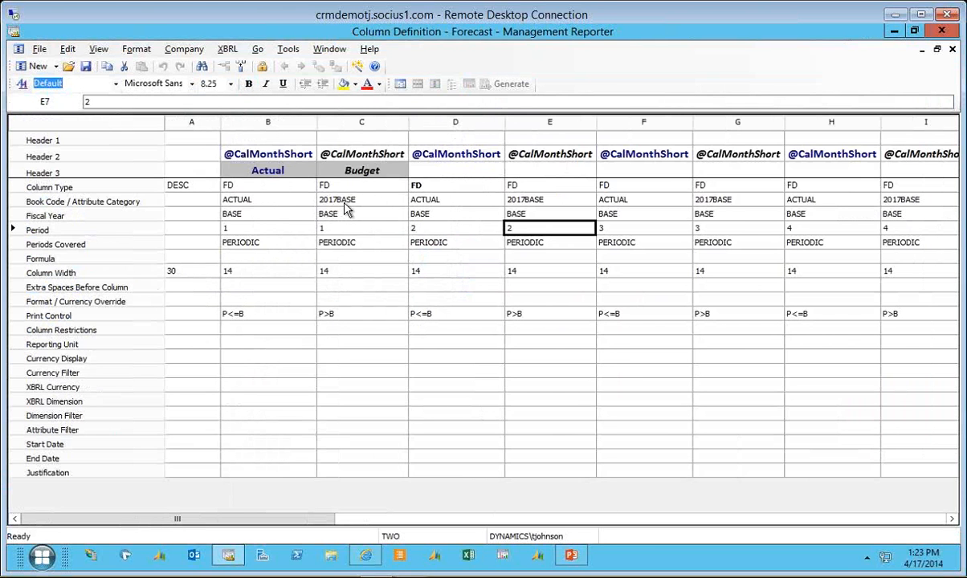
click(260, 200)
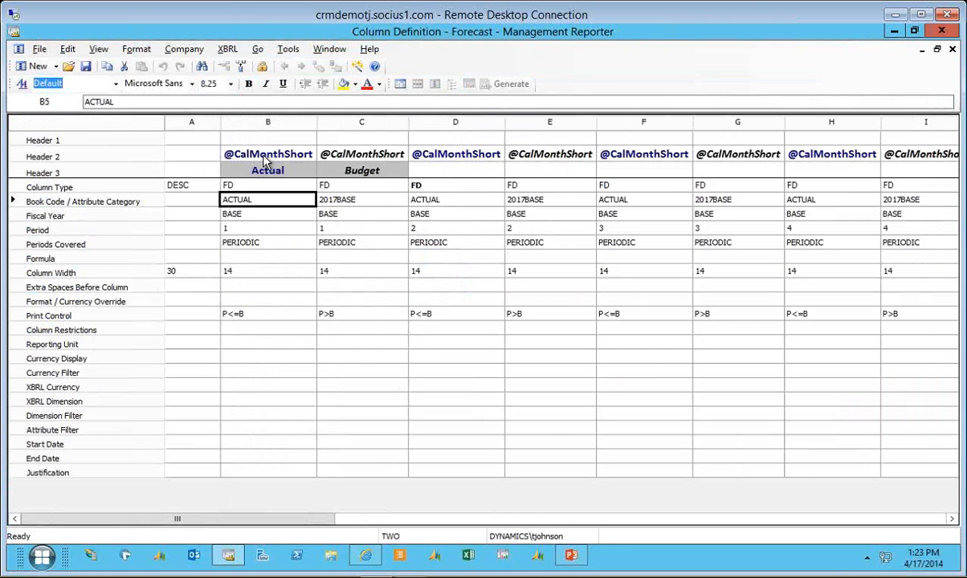
- Review the conditional print options for column B's print control, check them against the Forecast report, and keep P<=B
click(294, 315)
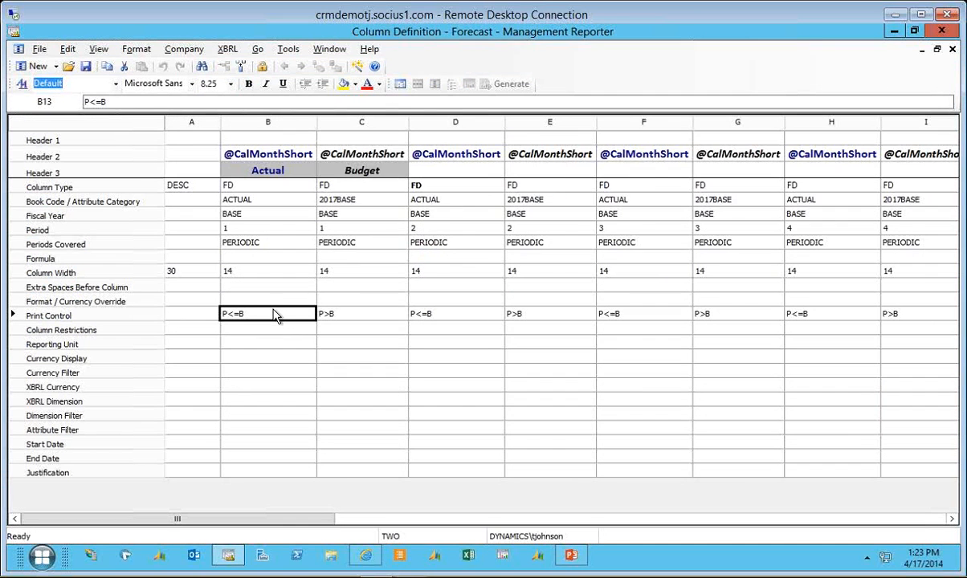
double_click(274, 316)
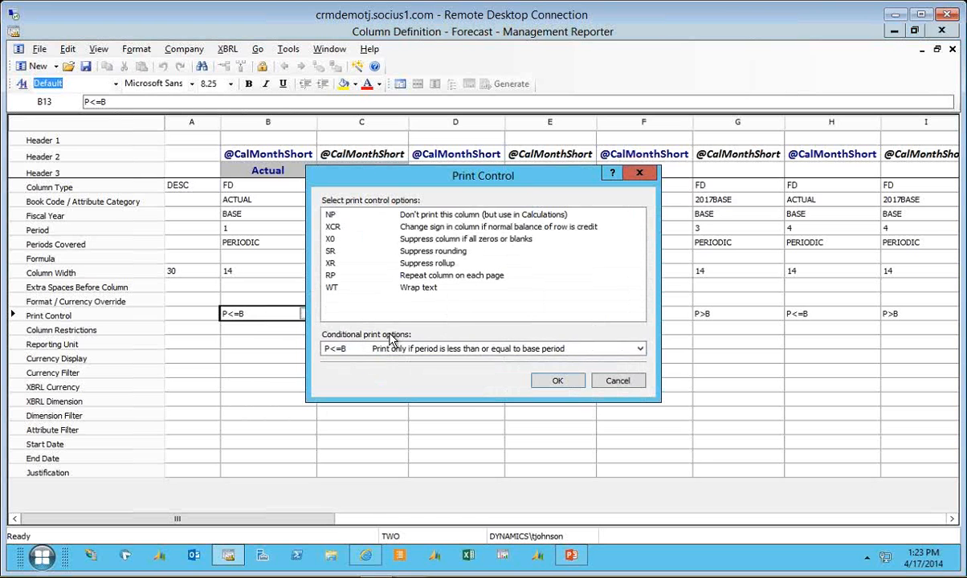
click(640, 350)
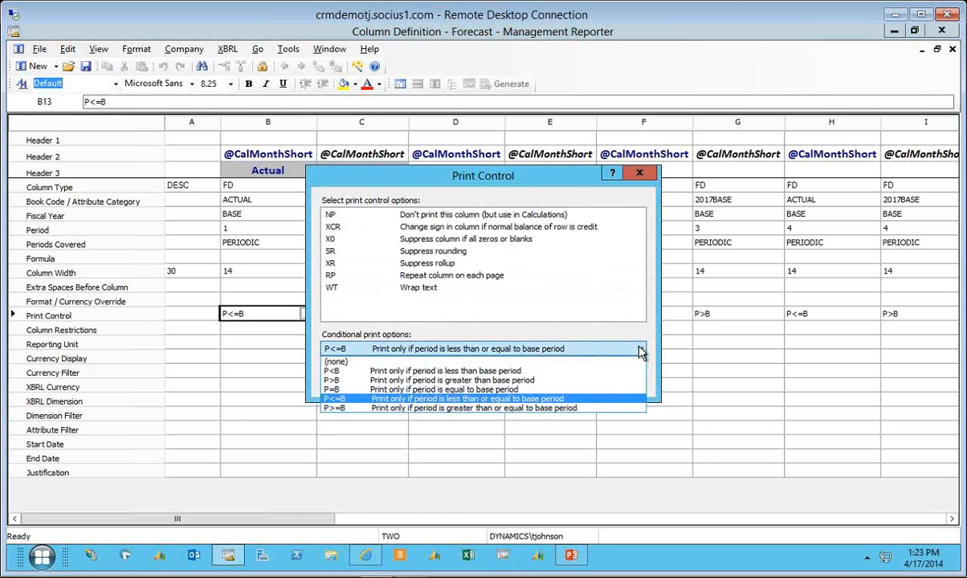
click(640, 350)
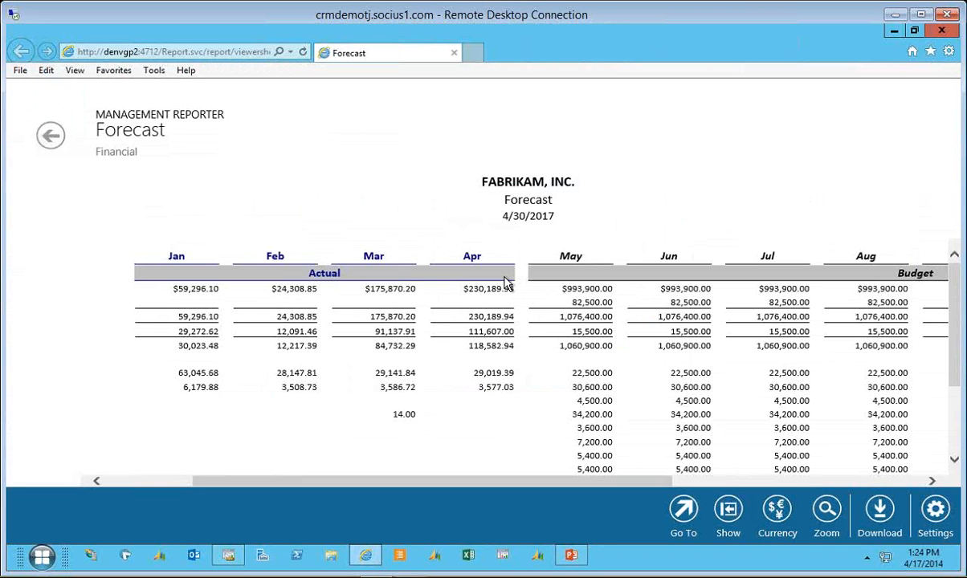
click(892, 31)
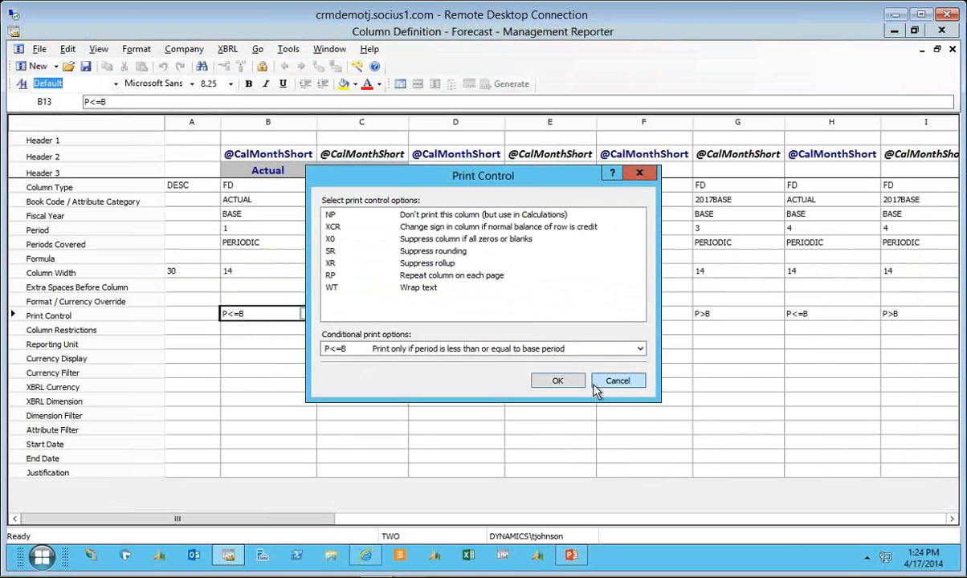
click(558, 379)
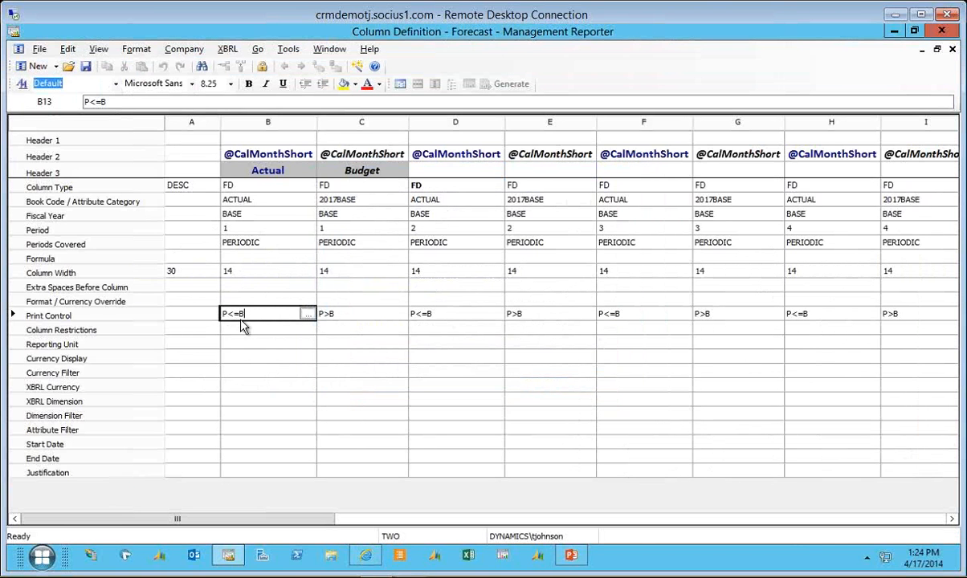
- Inspect the print control of Actual columns D, F and H, and open the print control options of Budget column C
click(441, 319)
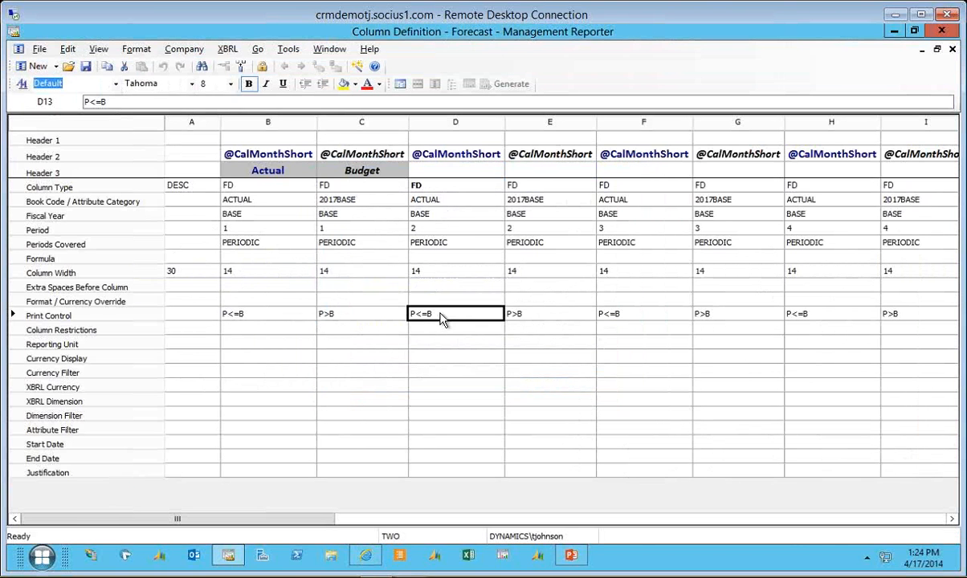
click(652, 319)
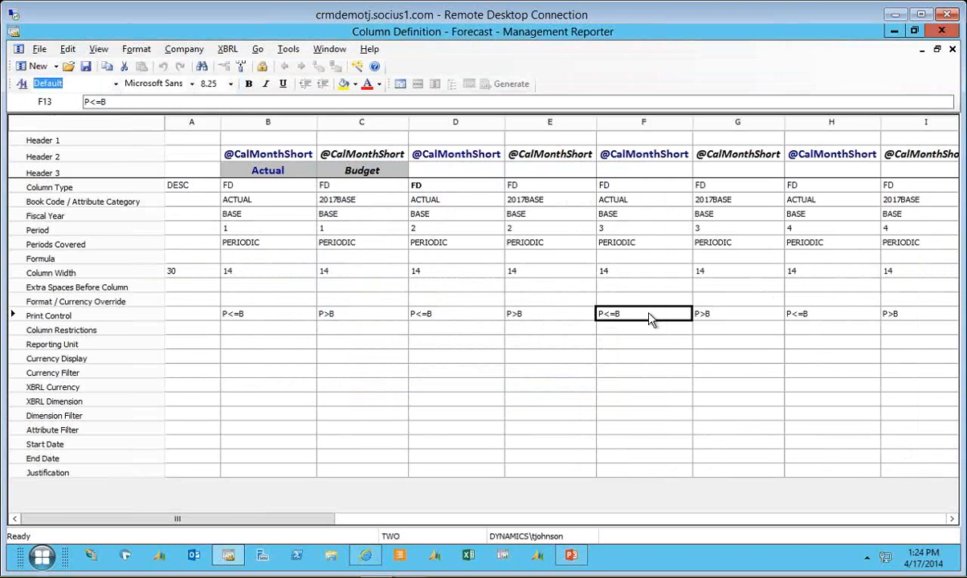
click(804, 322)
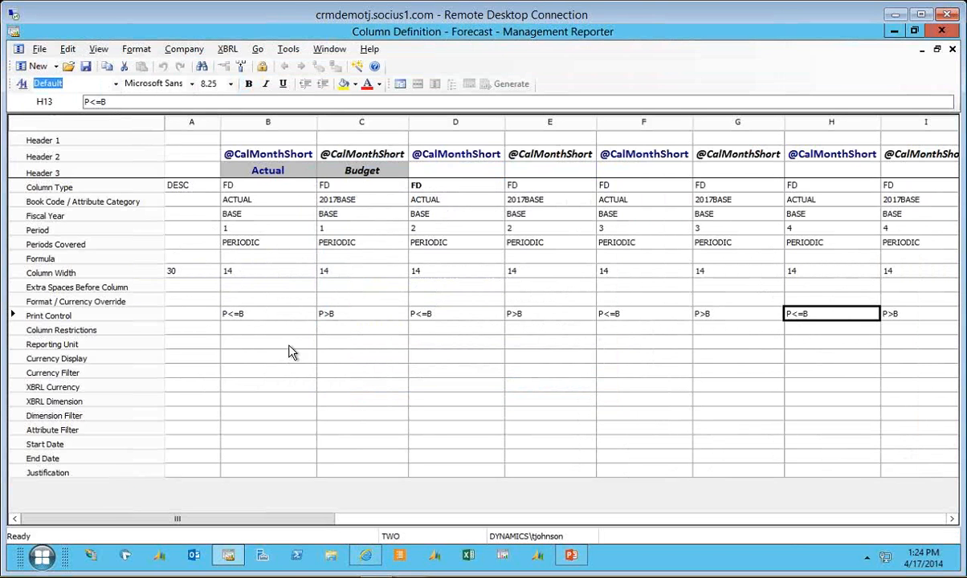
double_click(372, 320)
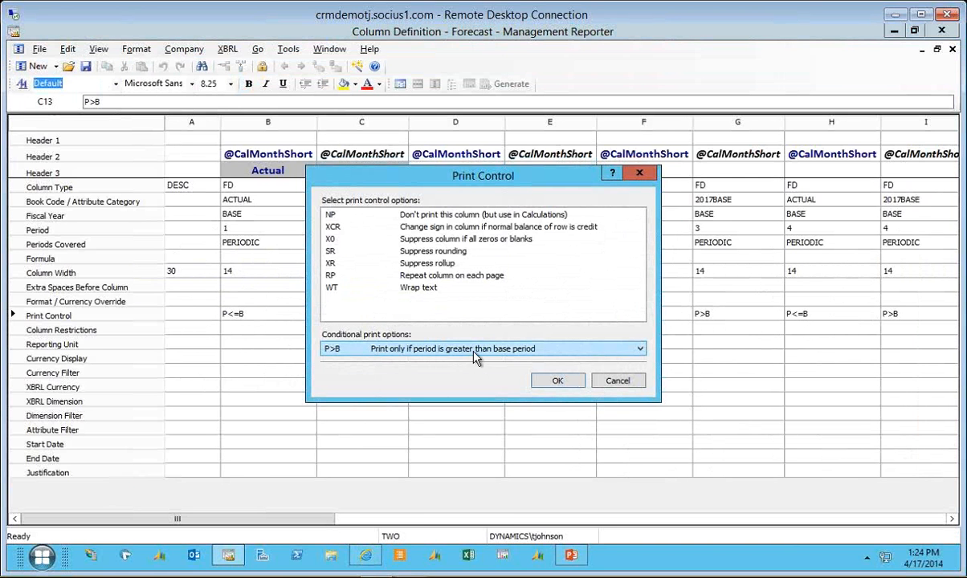
- Review the conditional print options for Budget column C's print control and leave the dialog without changes
click(640, 351)
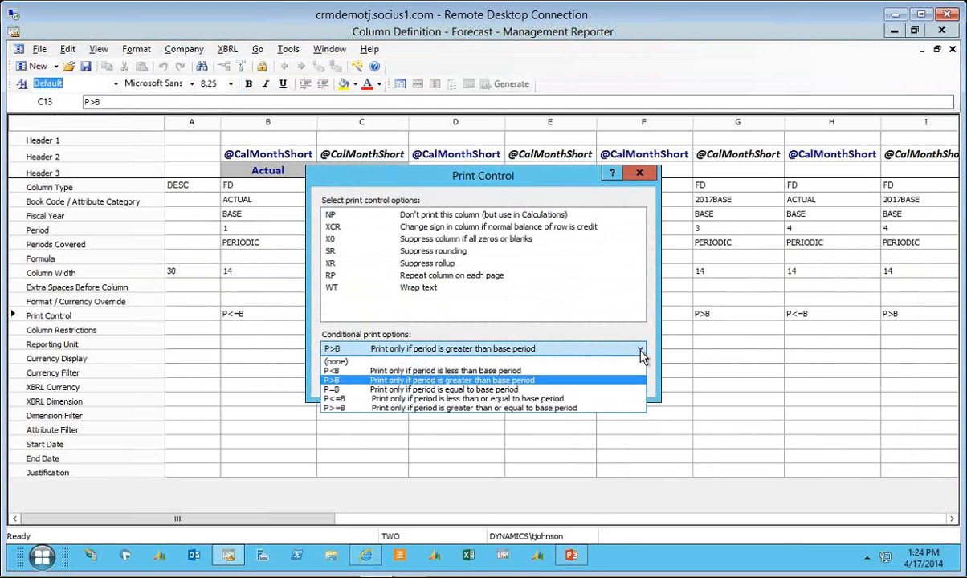
click(640, 351)
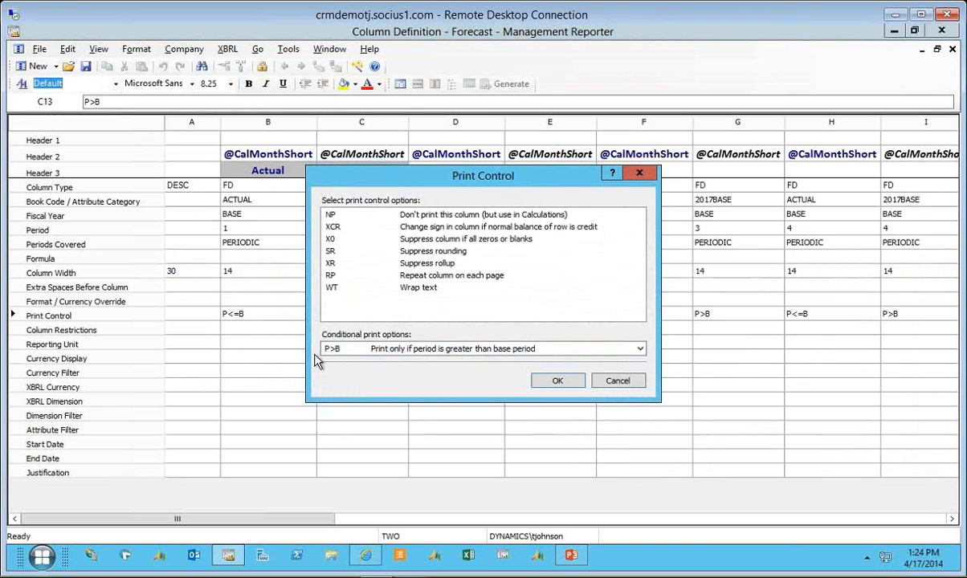
click(618, 383)
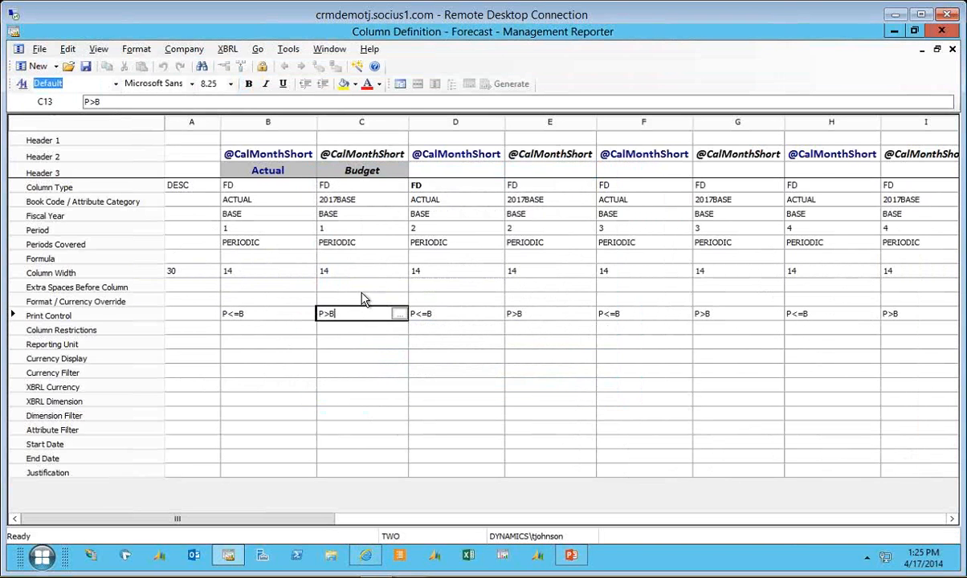
- Check the spread ranges of the Actual and Budget headers against the generated Forecast report, and close the report
click(374, 175)
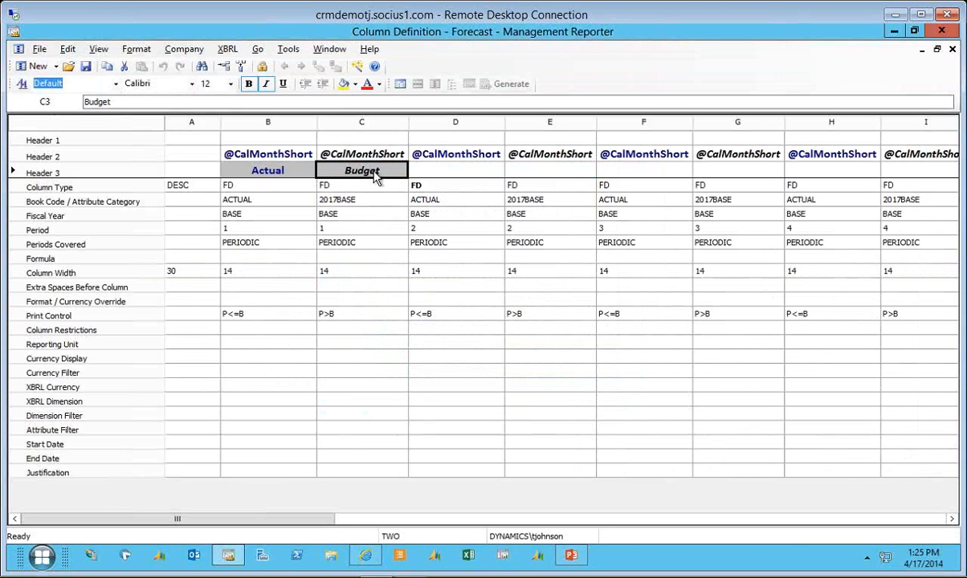
double_click(265, 172)
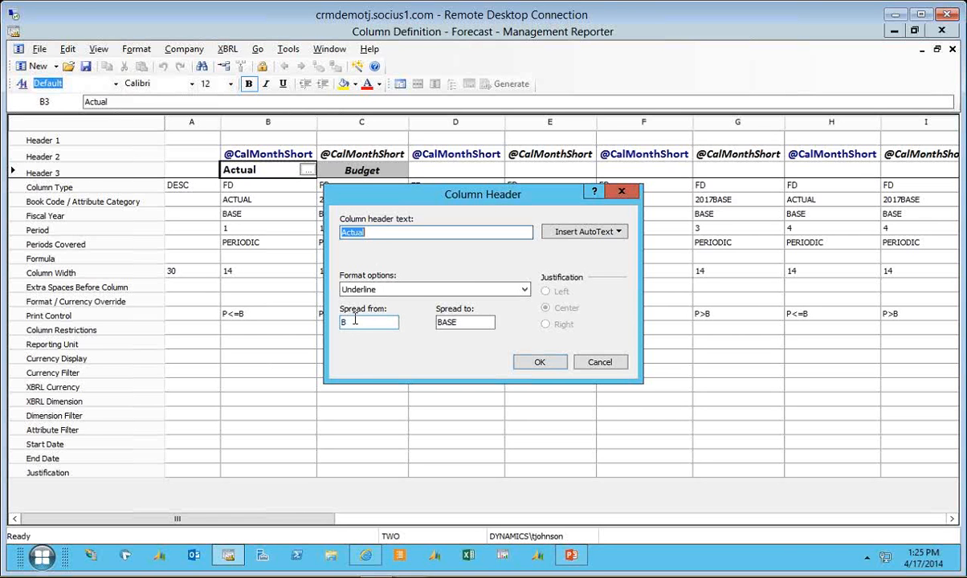
click(589, 366)
double_click(363, 171)
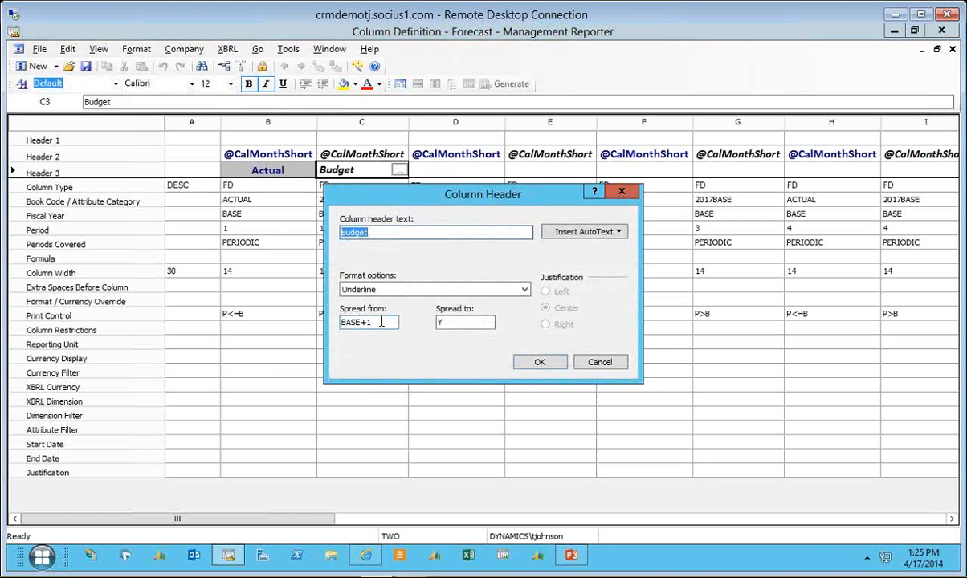
click(601, 363)
click(301, 444)
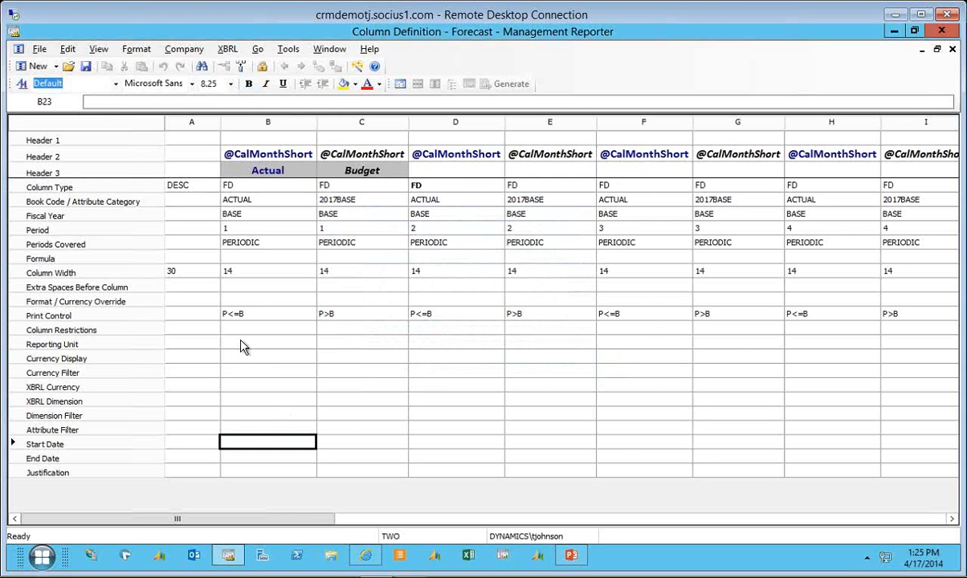
click(367, 555)
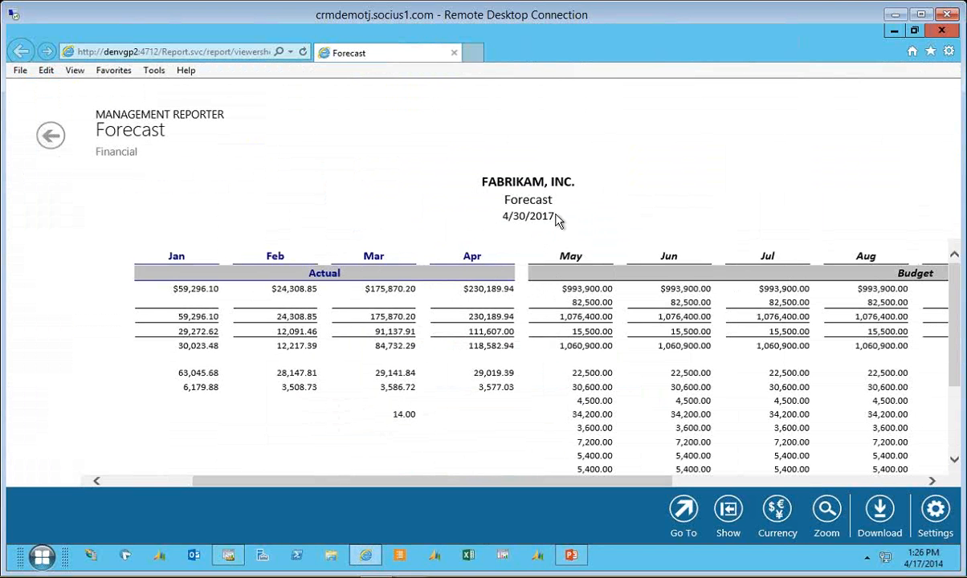
click(945, 34)
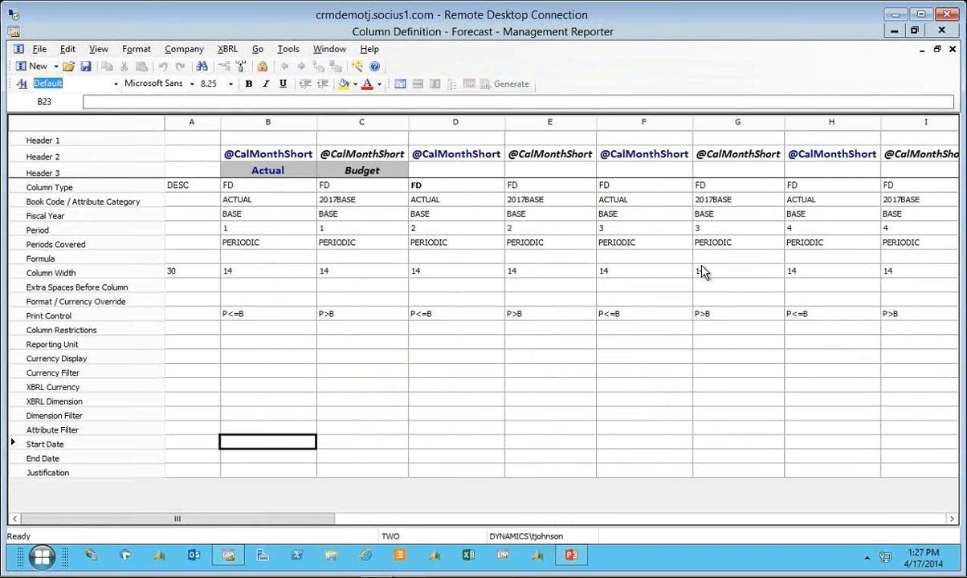
- Inspect column B's month header settings and the AutoText codes available for column headers
double_click(271, 158)
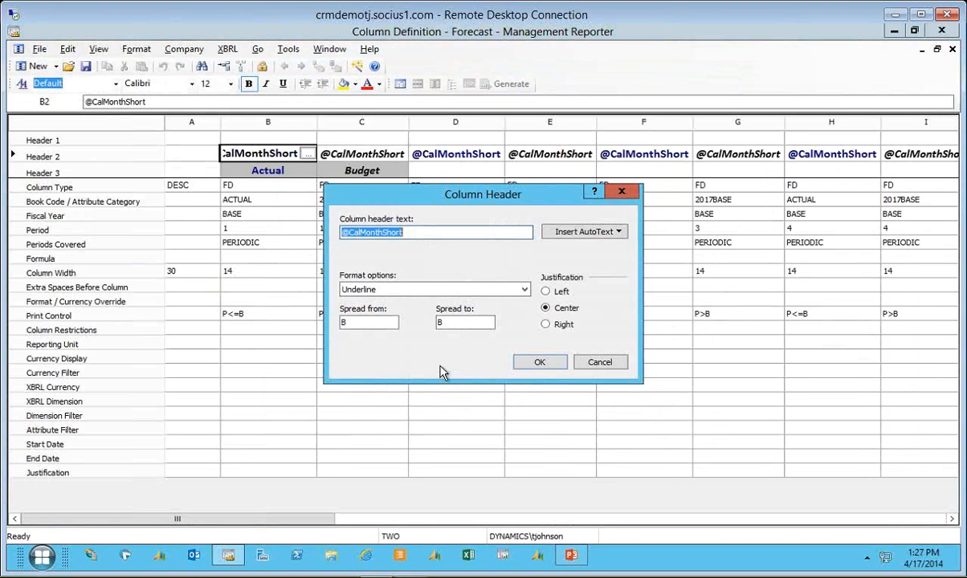
click(618, 232)
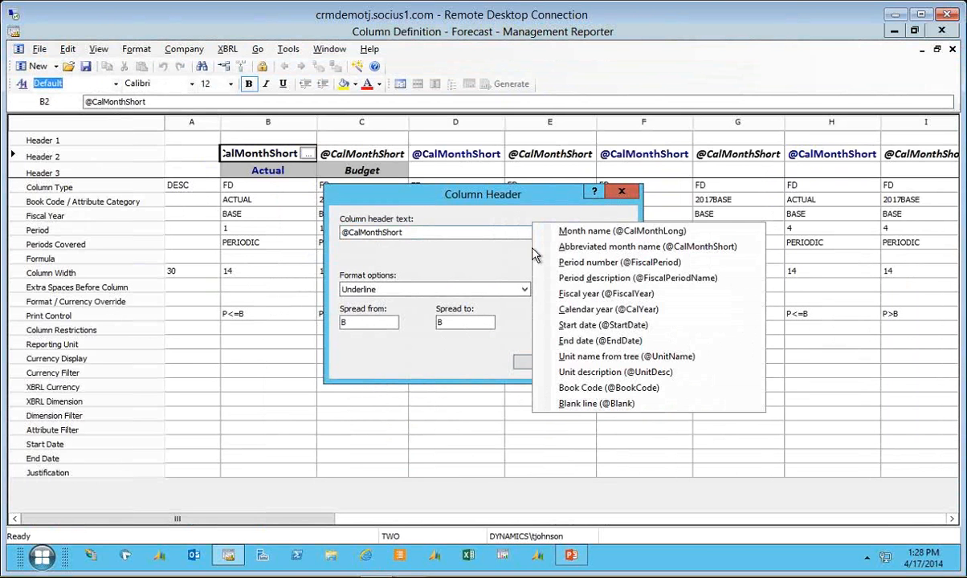
click(440, 266)
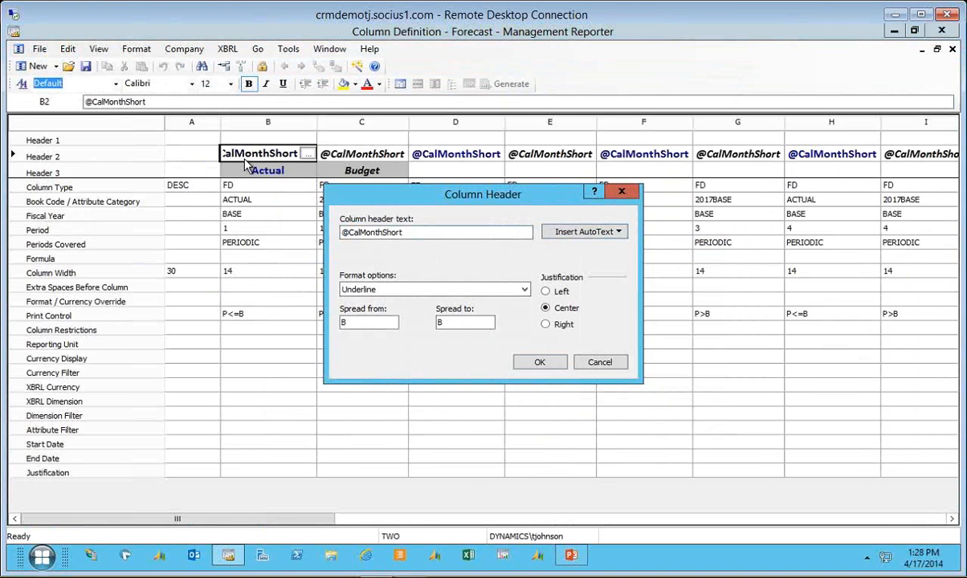
click(599, 363)
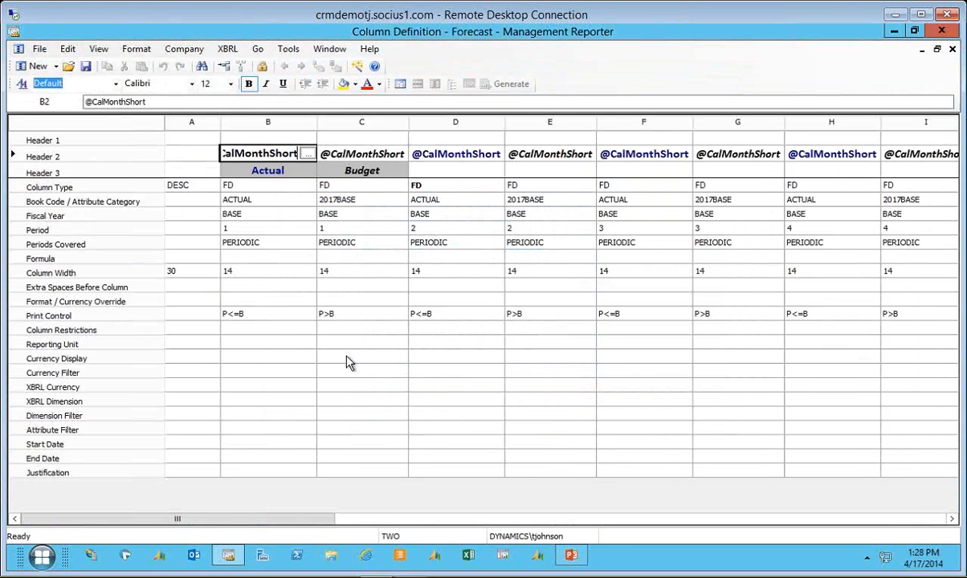
click(281, 344)
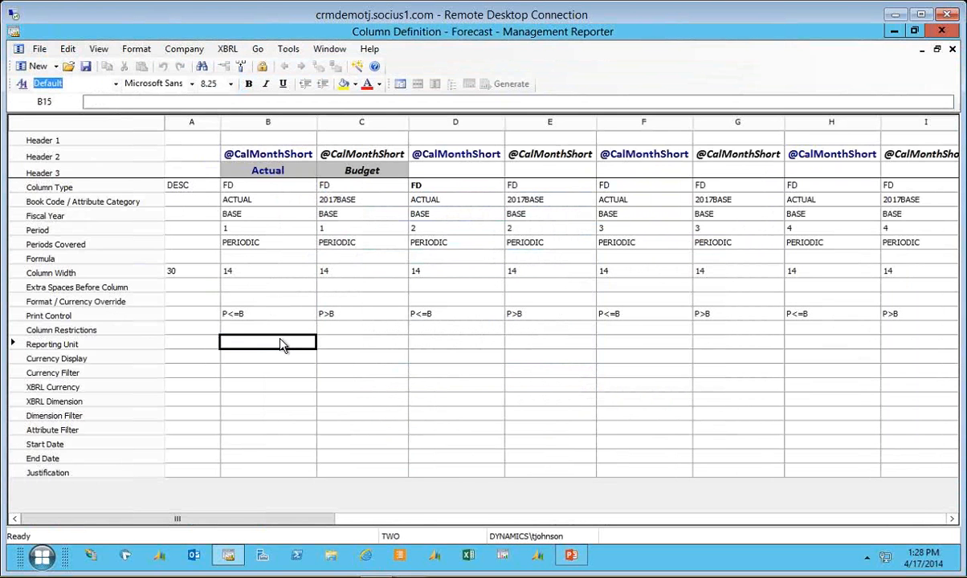
- Compare the Actual, Budget and month header cells, and examine the header text and spread of column B's month header
click(267, 171)
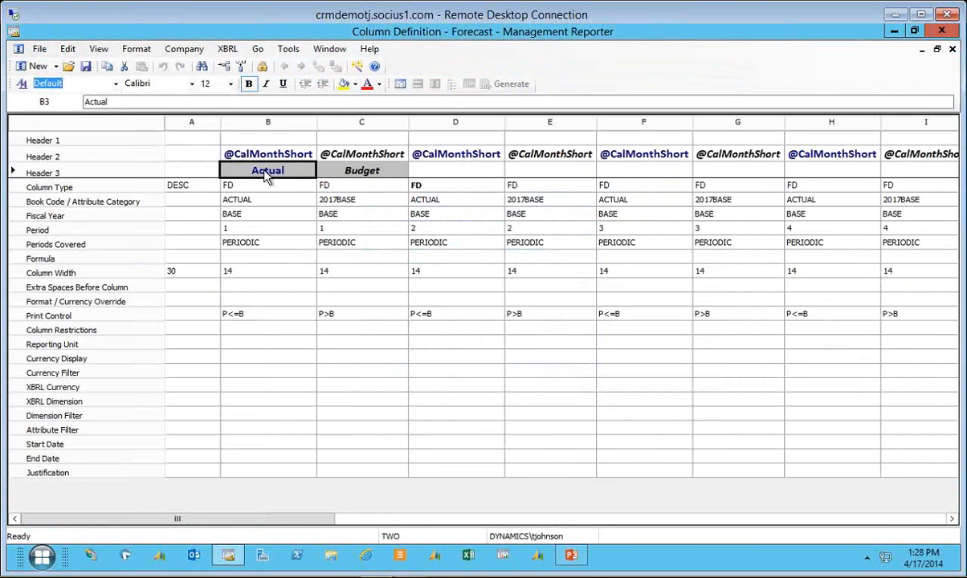
click(398, 171)
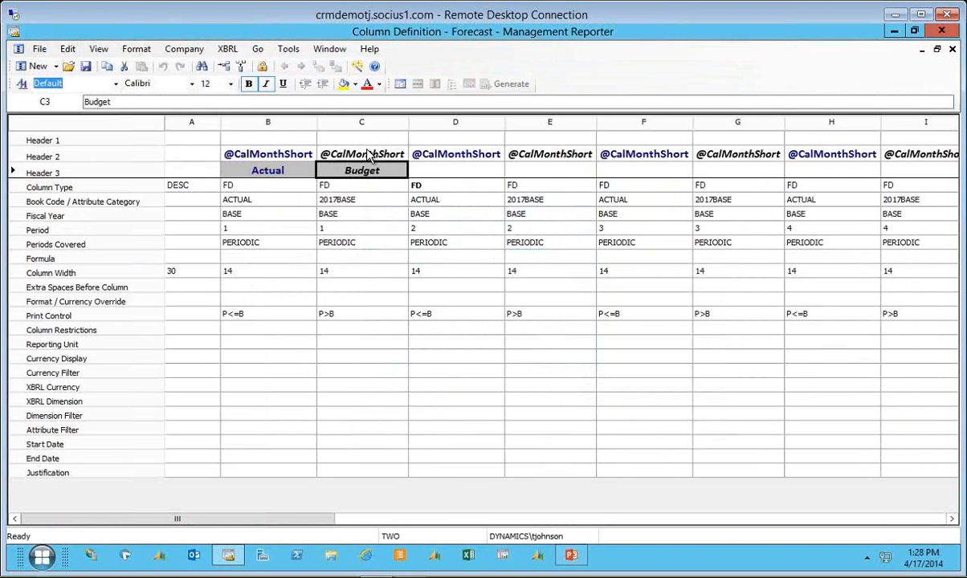
click(241, 151)
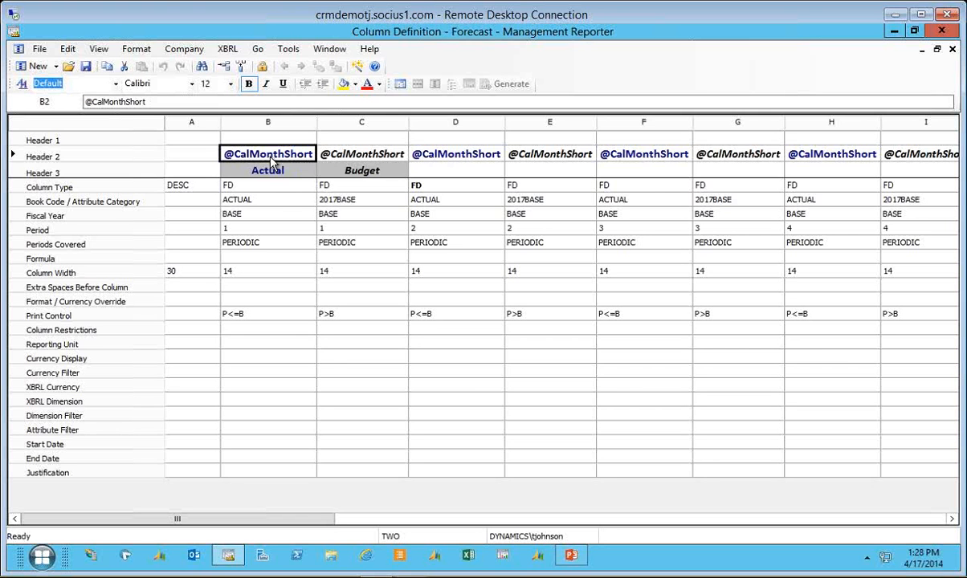
click(289, 356)
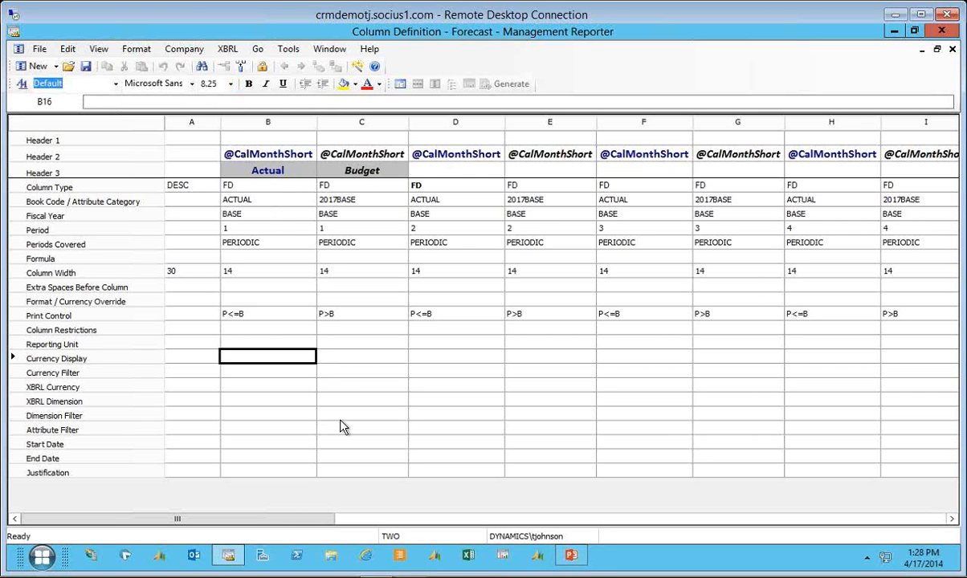
click(258, 157)
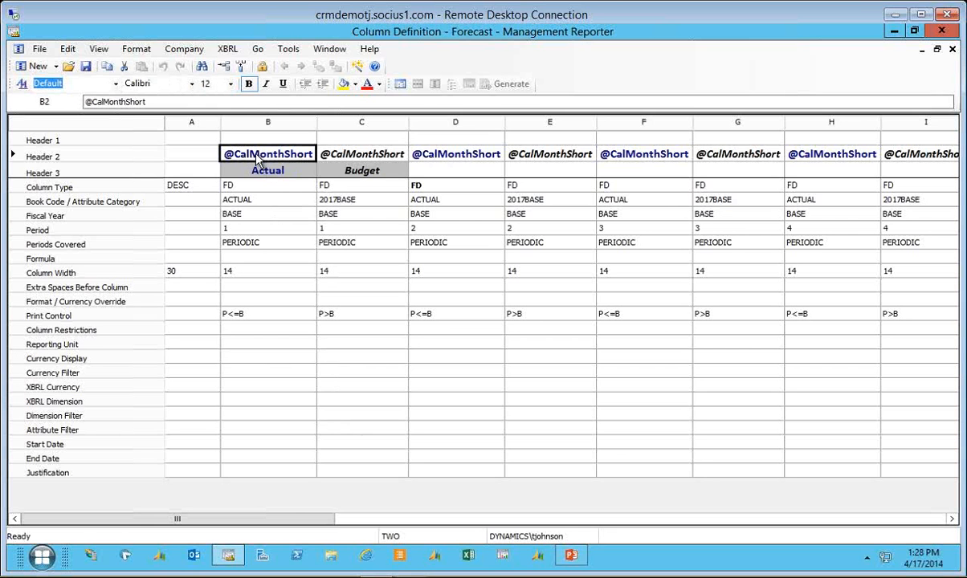
double_click(258, 156)
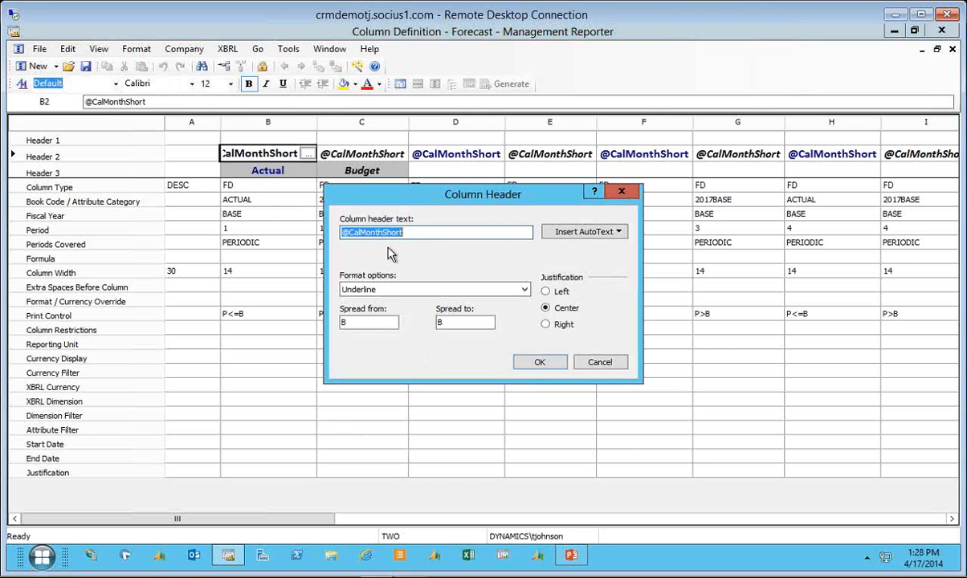
click(593, 365)
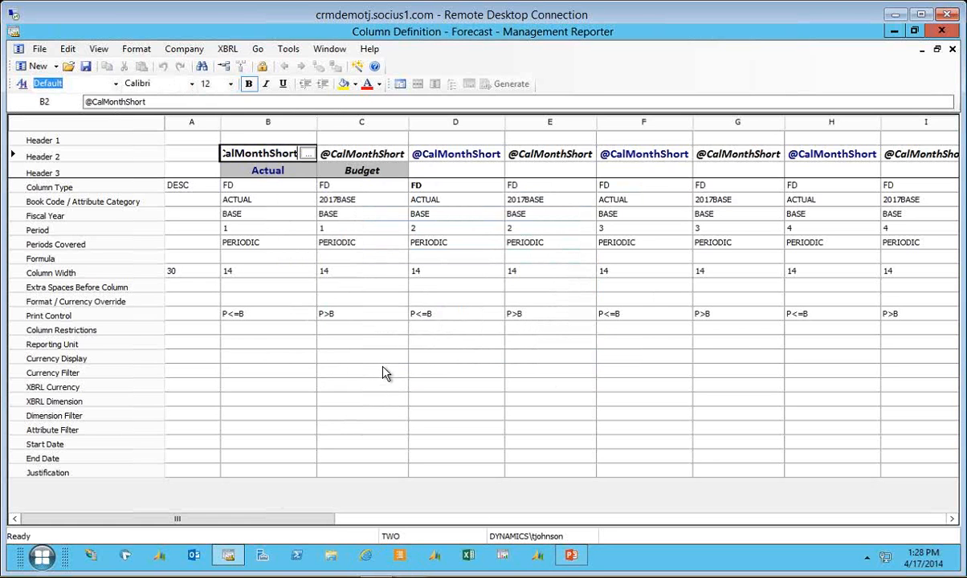
click(315, 373)
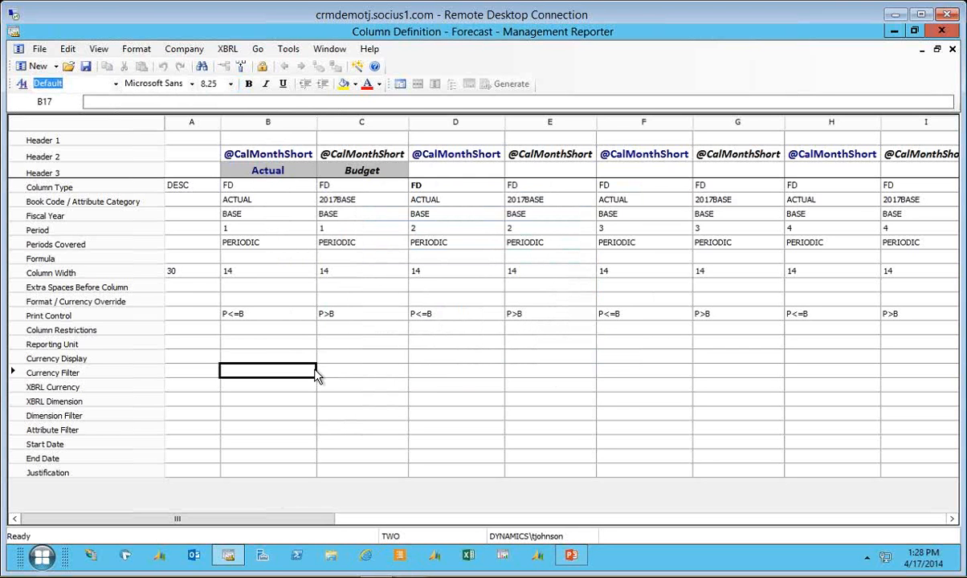
- Examine the Spread from and Spread to settings of the Actual and Budget column headers
click(287, 173)
double_click(286, 173)
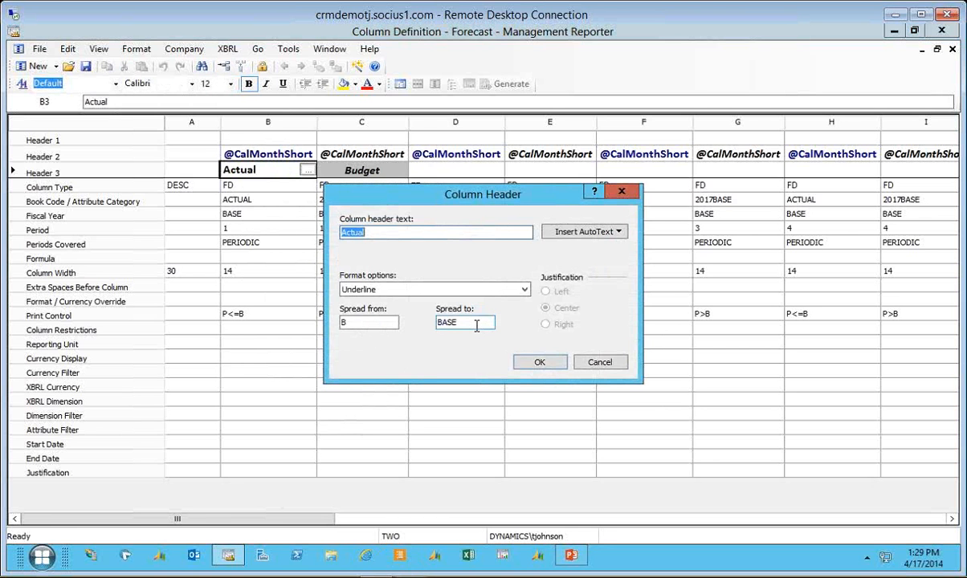
click(602, 363)
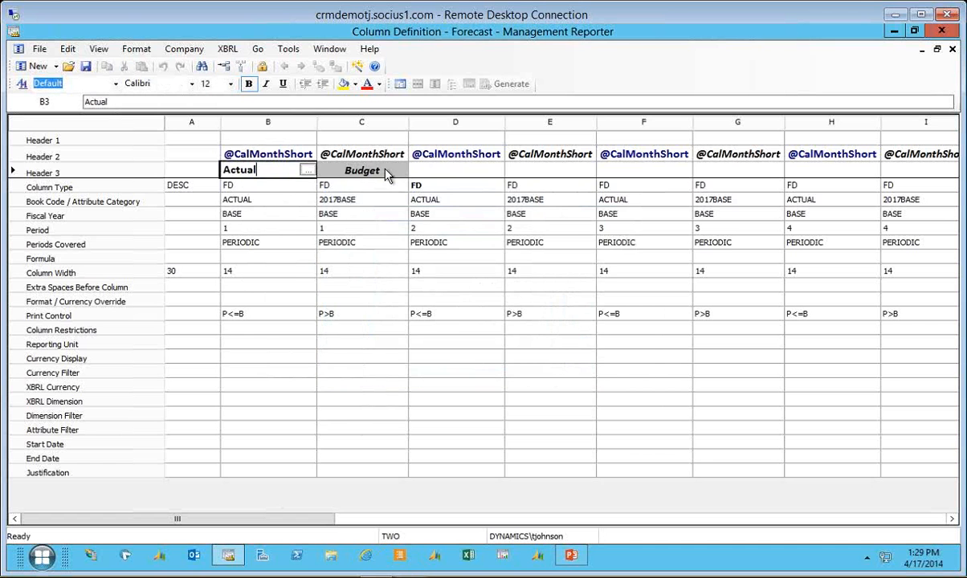
click(385, 172)
double_click(385, 172)
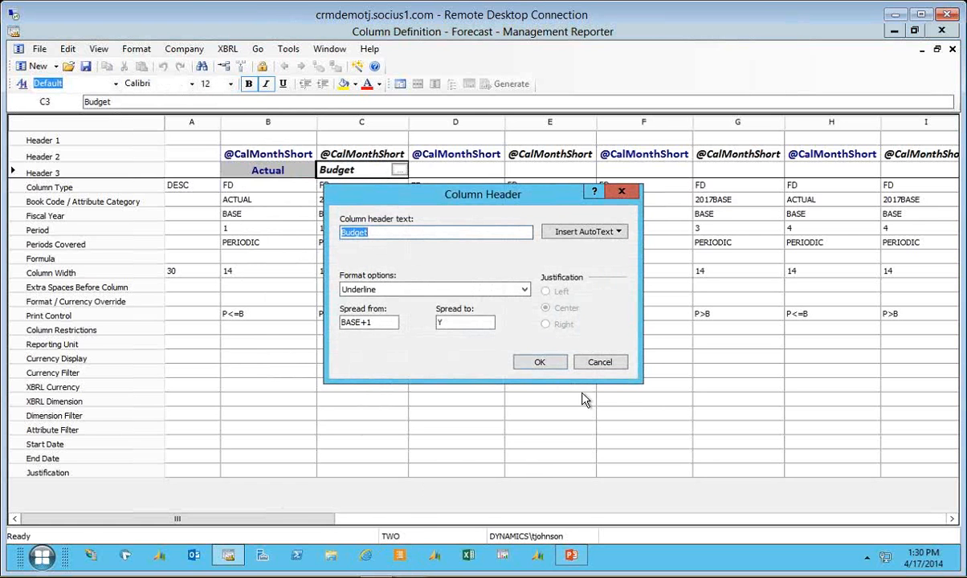
click(601, 364)
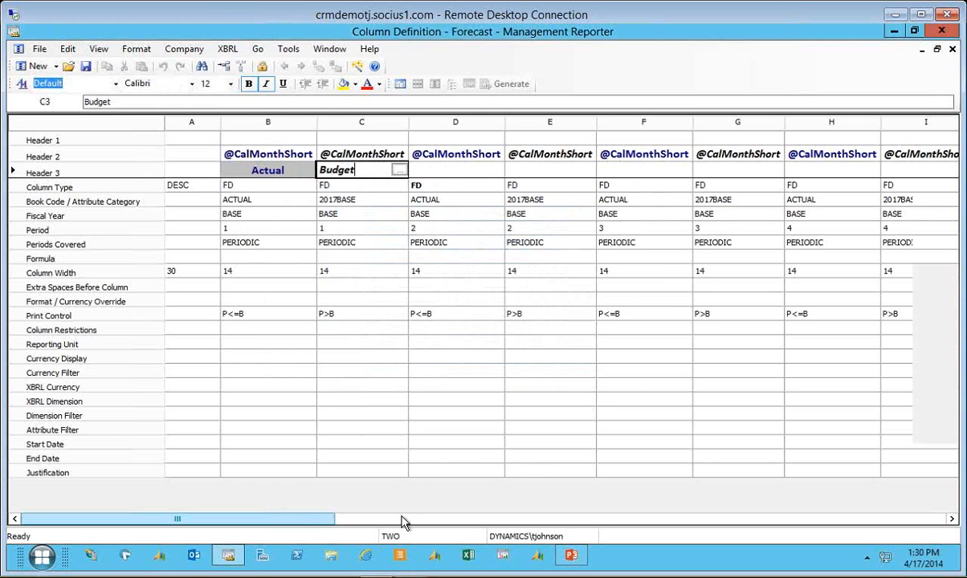
- Review the definition's columns through Y and the YTD column, and recheck the Budget header's spread end against them
click(471, 520)
drag(471, 521, 936, 501)
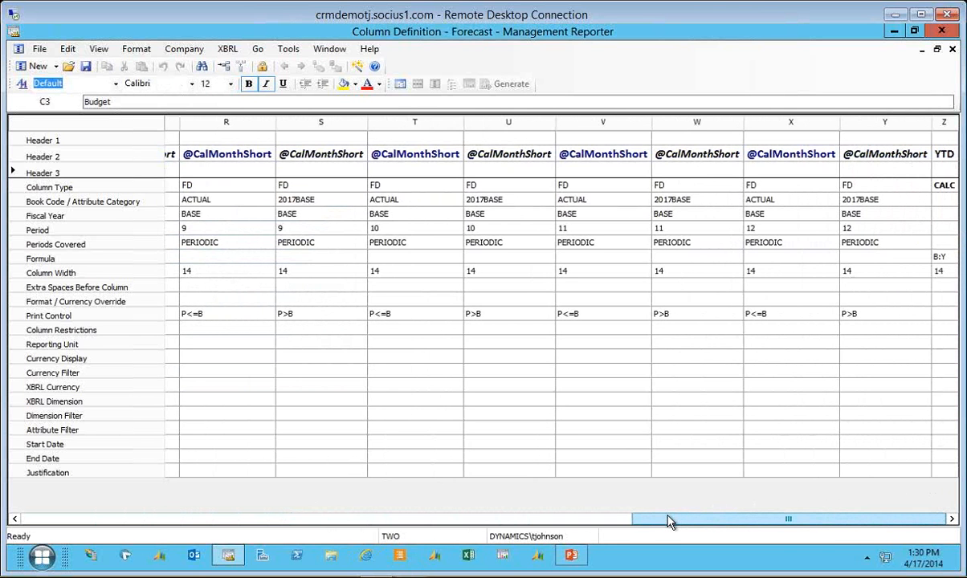
drag(669, 522, 14, 512)
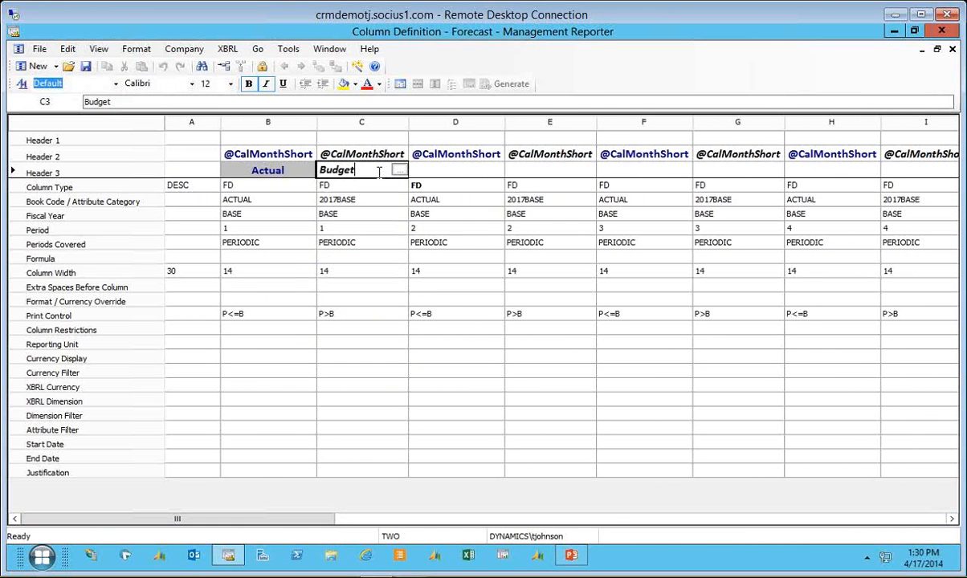
double_click(379, 171)
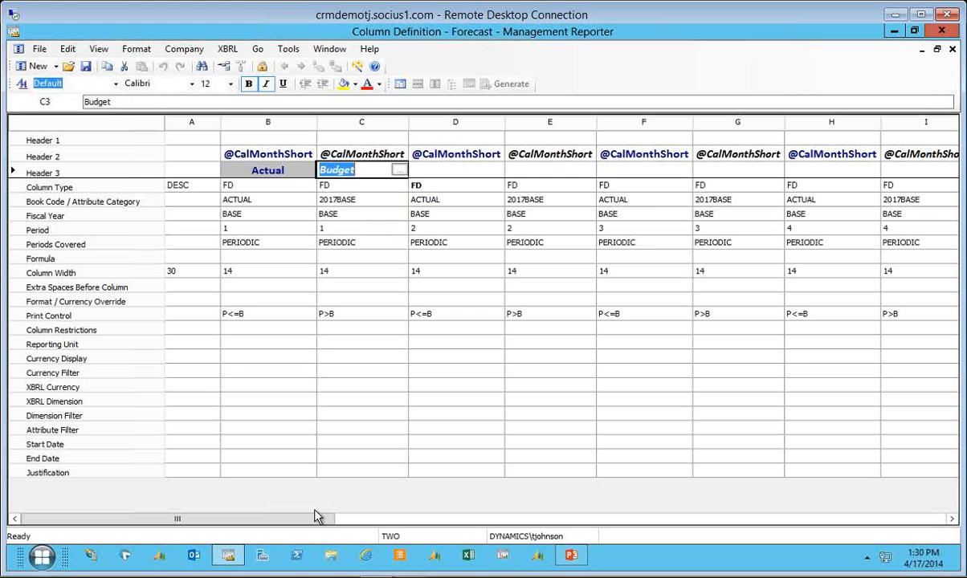
click(399, 171)
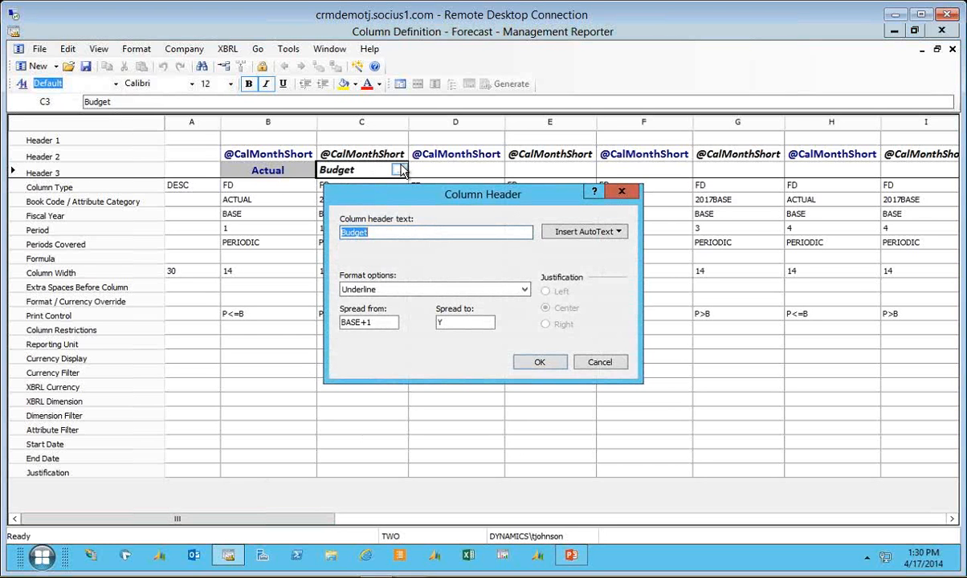
click(611, 365)
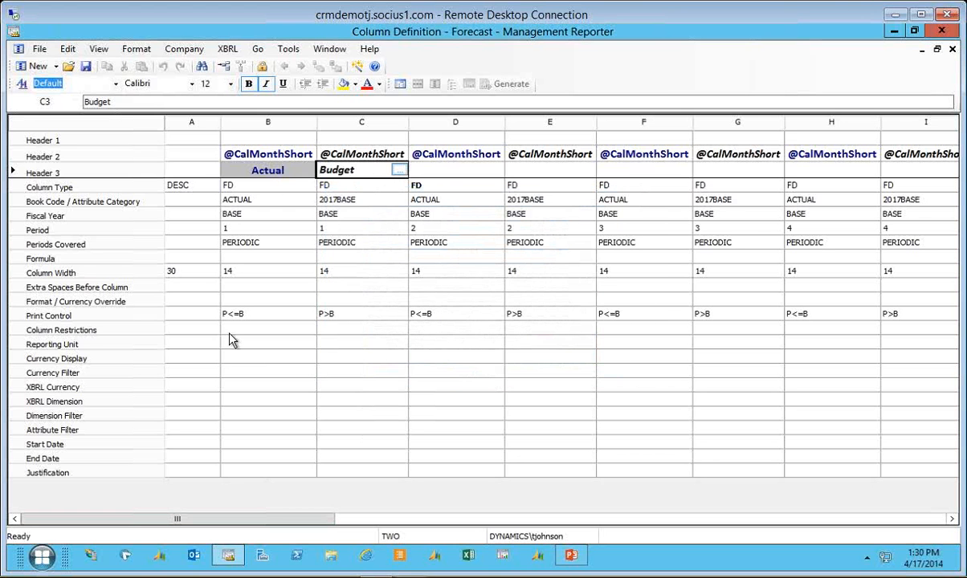
click(230, 333)
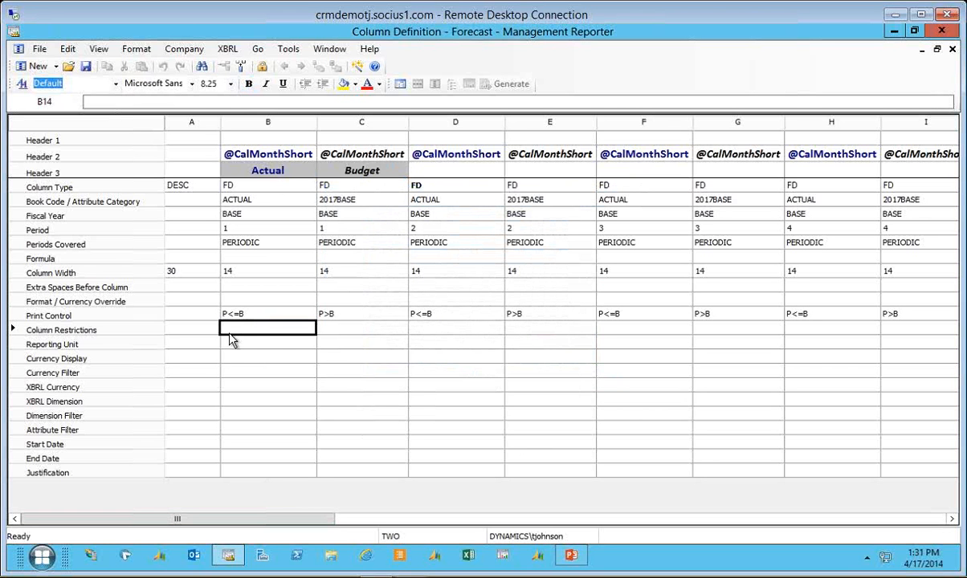
- Close the Forecast column definition, show the navigation pane and switch it to the reporting tree definitions
click(953, 50)
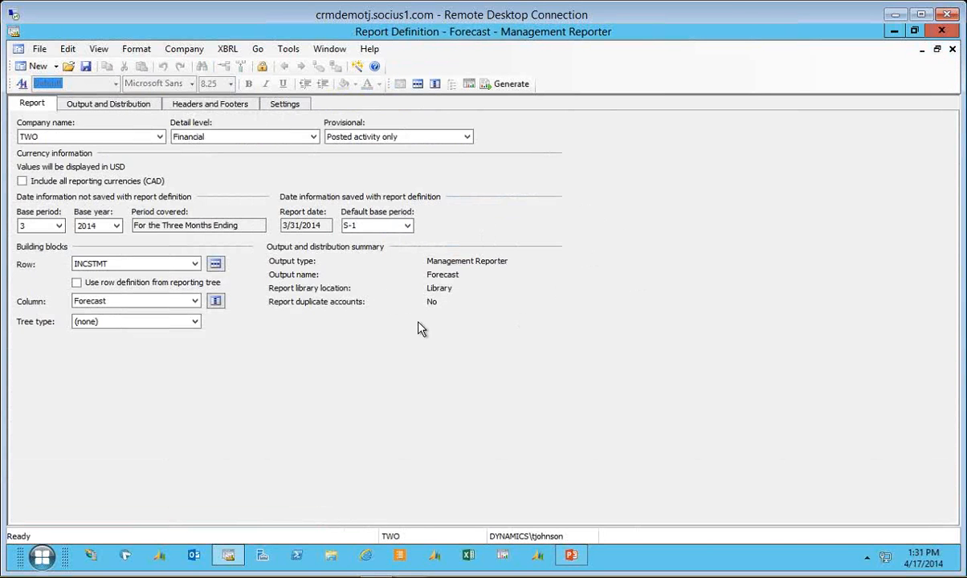
key(F12)
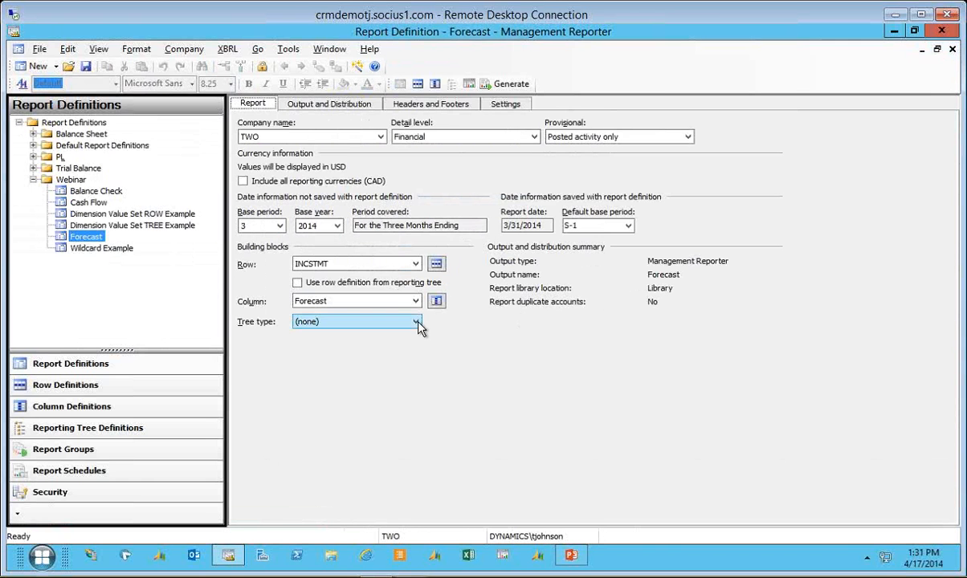
click(85, 429)
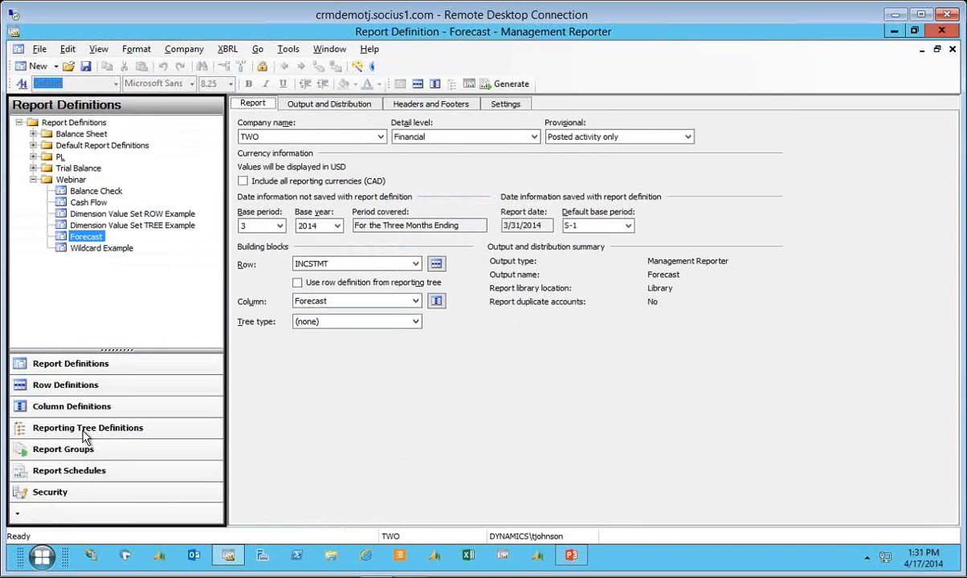
- Open the Consolidated reporting tree and examine its Fabrikam, Contoso Entertainment Systems and USD Company units
double_click(81, 134)
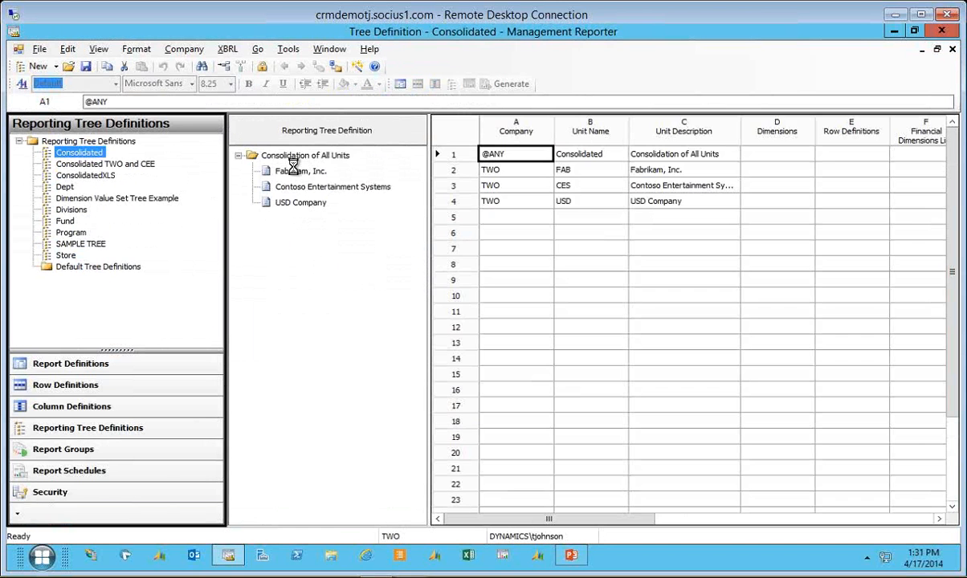
click(294, 170)
click(296, 189)
click(296, 204)
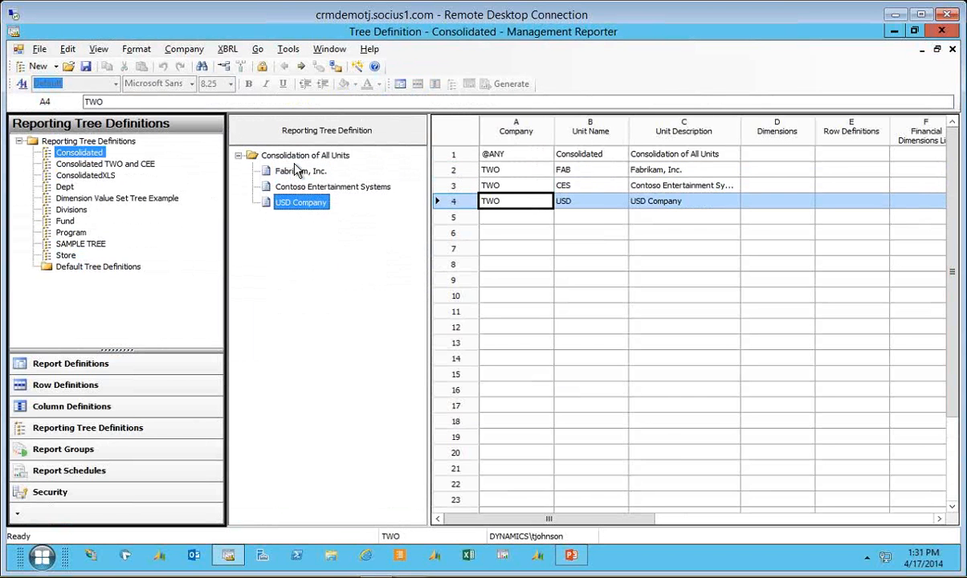
click(295, 171)
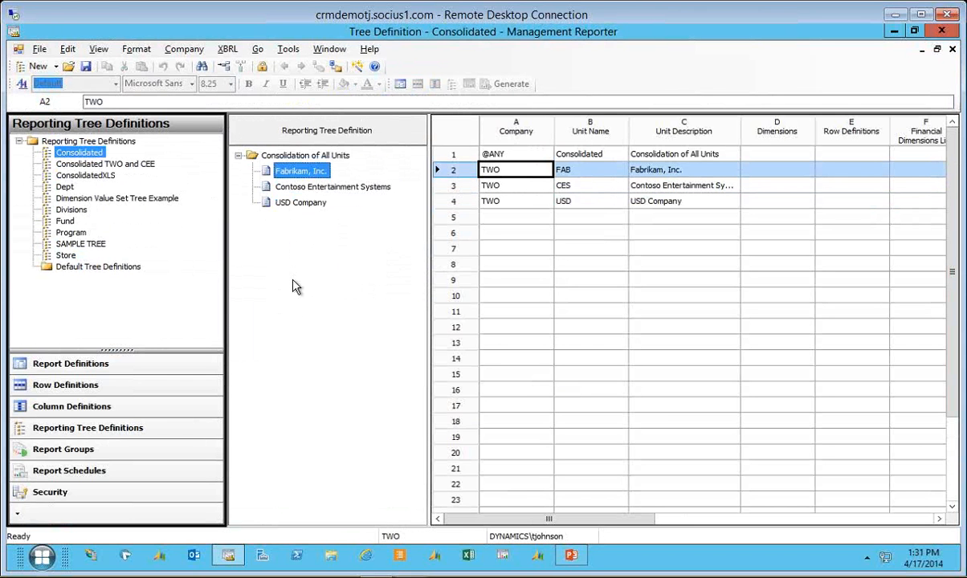
- Close the Consolidated tree and open the Income Statement report definition from the PL folder
click(48, 367)
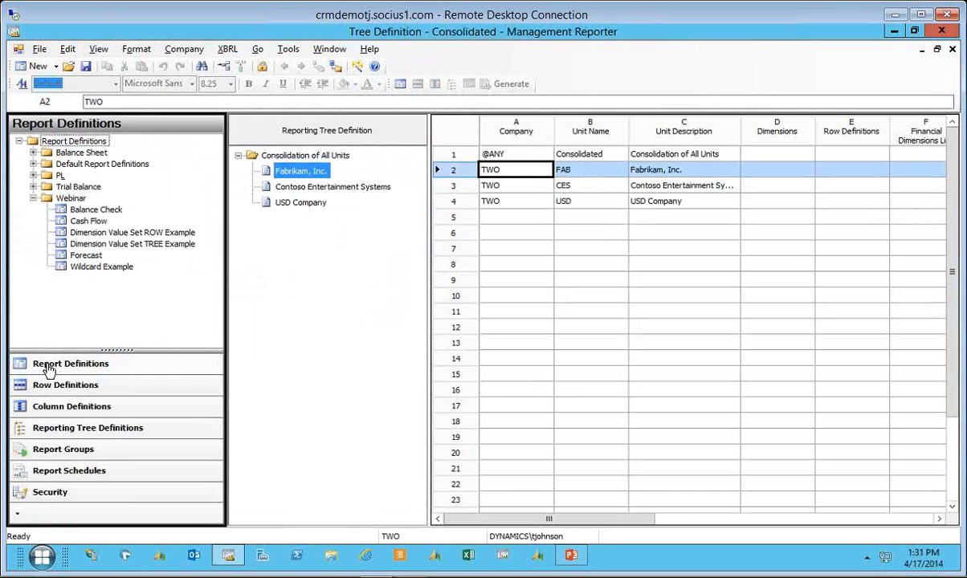
click(952, 50)
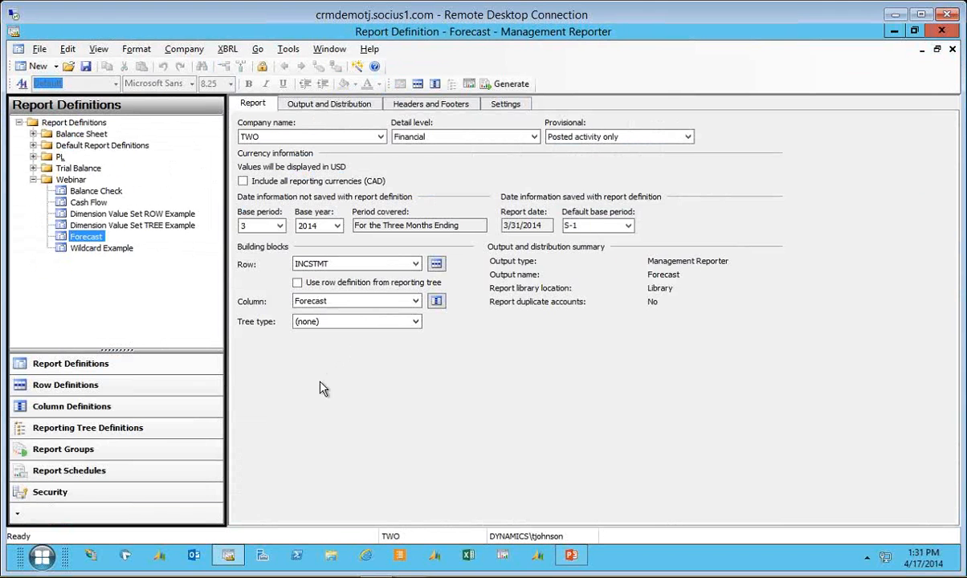
click(33, 157)
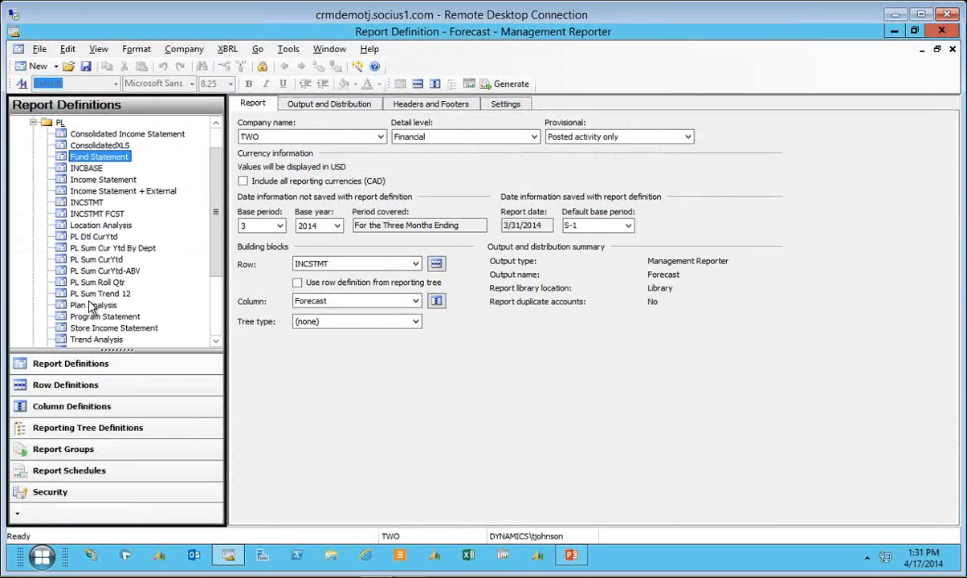
click(98, 207)
double_click(77, 180)
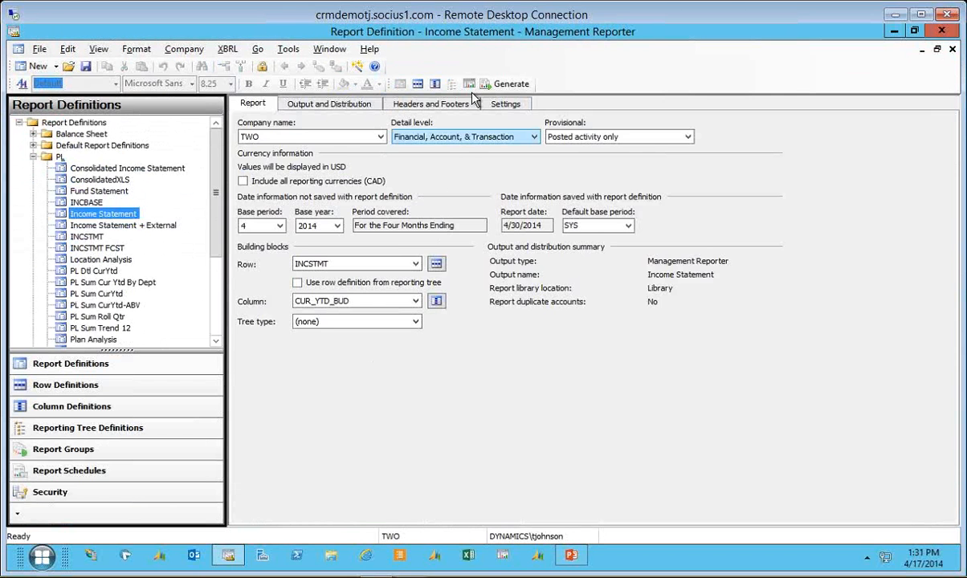
- View the generated Income Statement, drill Advertising Expense down to its transactions and attribute columns, and close the report viewer
click(470, 86)
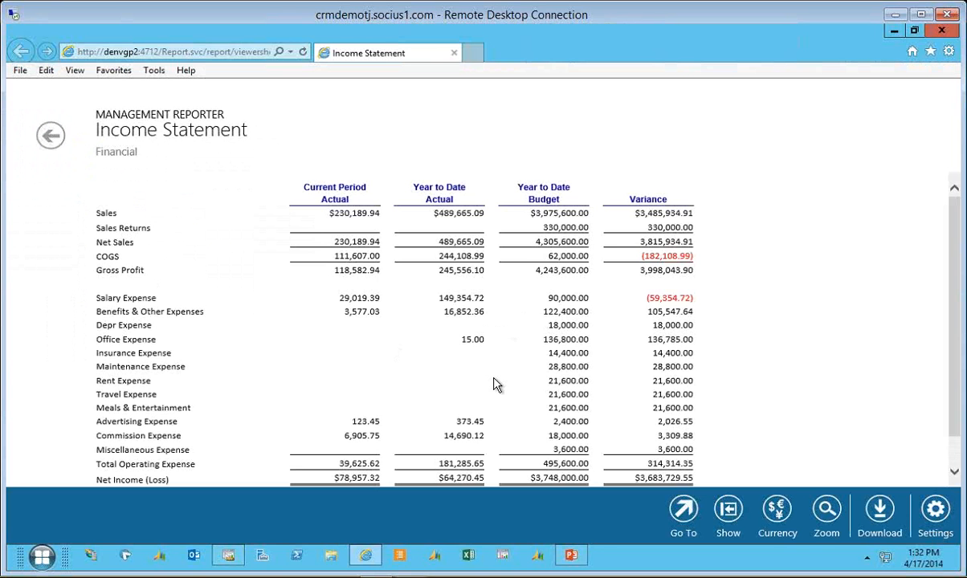
click(113, 423)
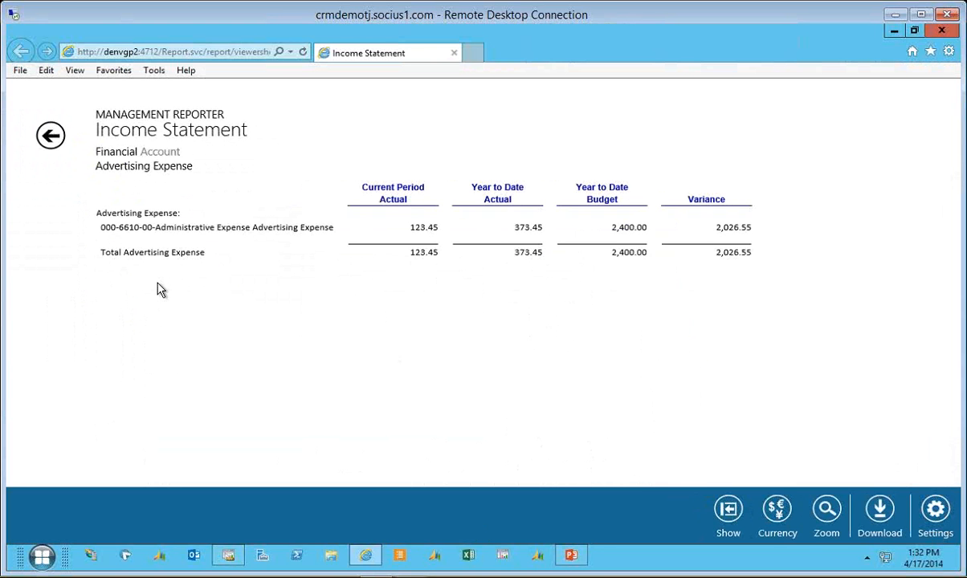
click(161, 231)
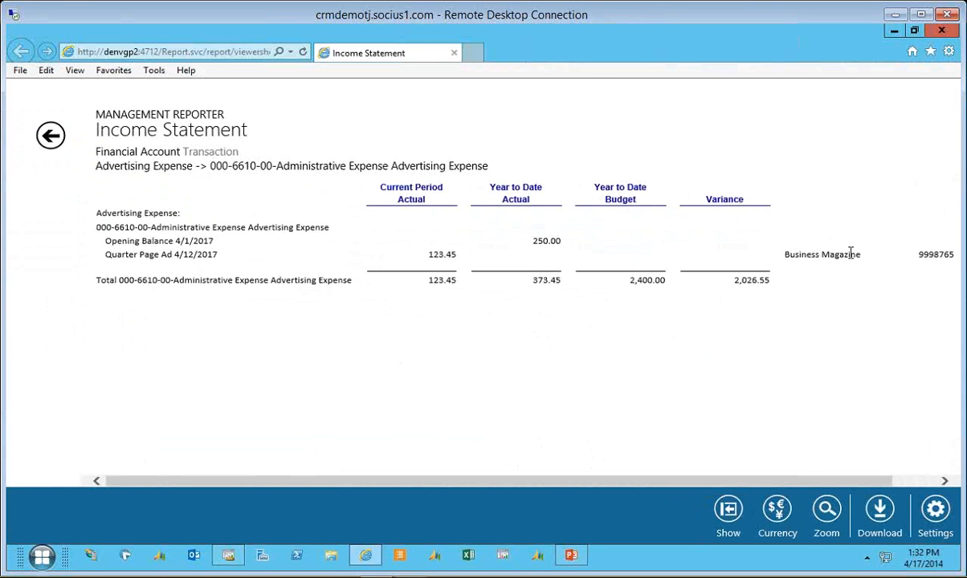
drag(779, 481, 822, 480)
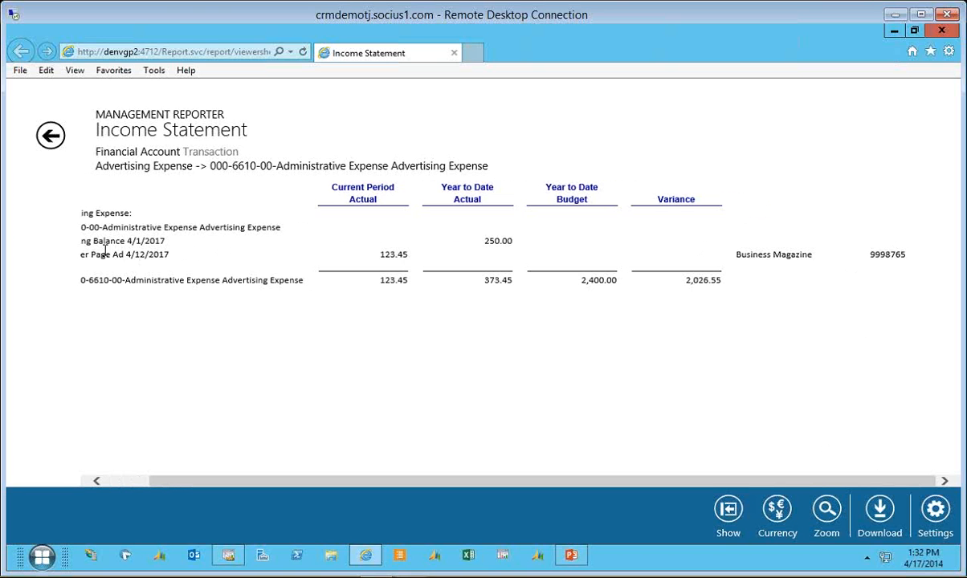
click(943, 32)
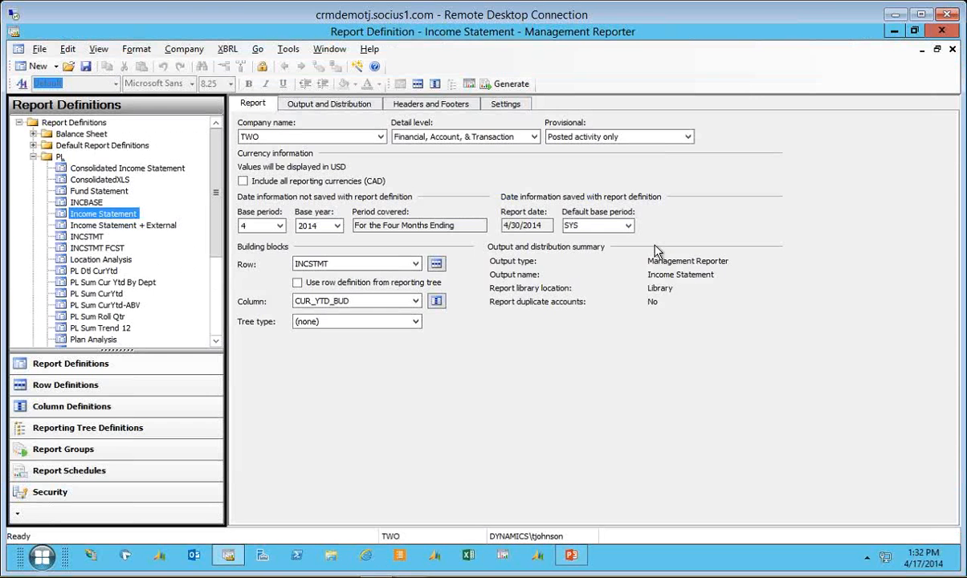
- Open the report's CUR_YTD_BUD column definition and examine the column type choices for attribute column F
click(437, 302)
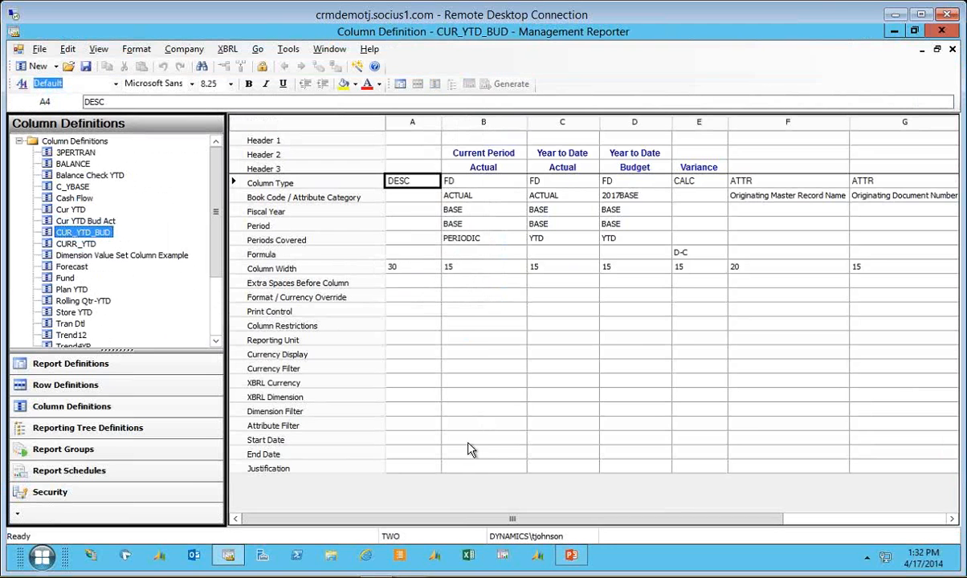
drag(466, 519, 648, 520)
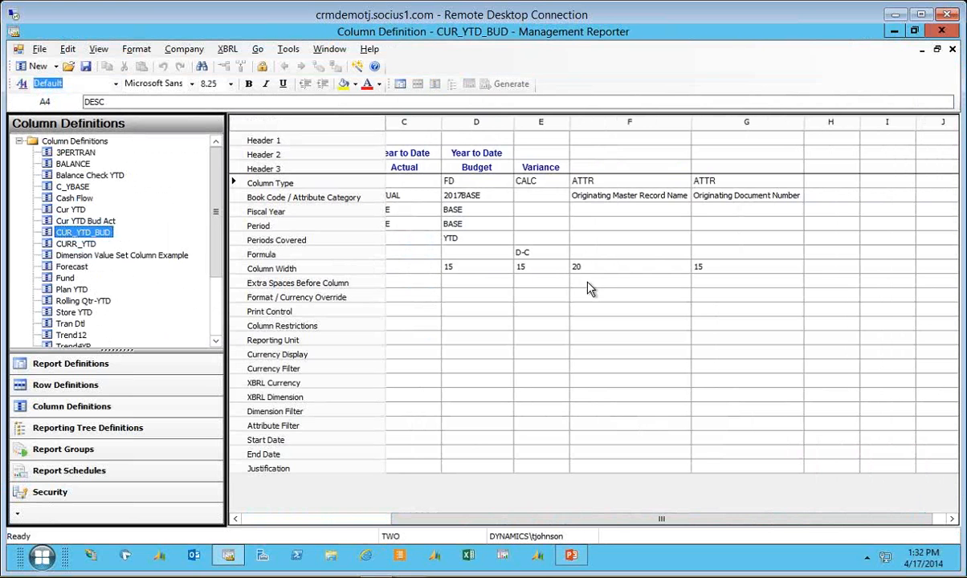
click(593, 182)
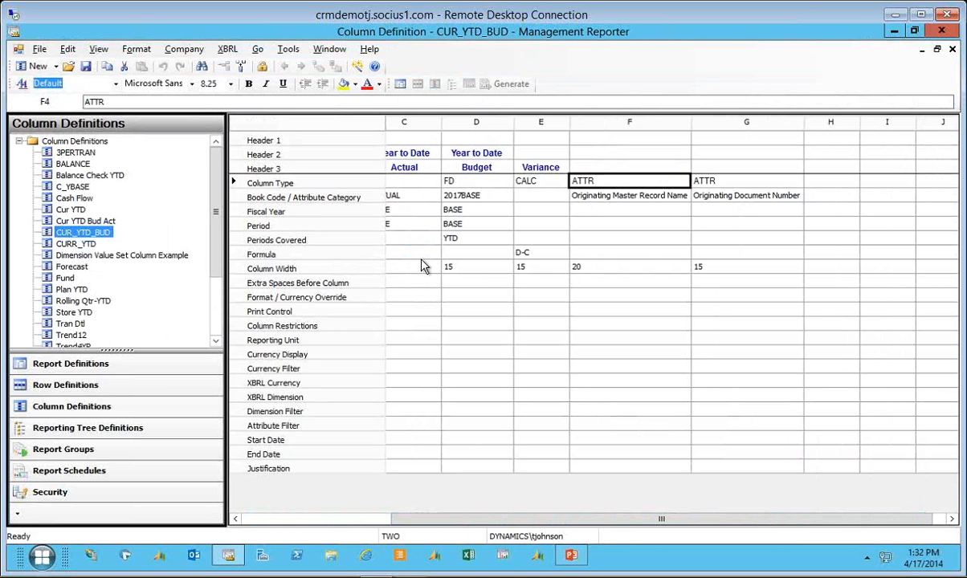
click(615, 183)
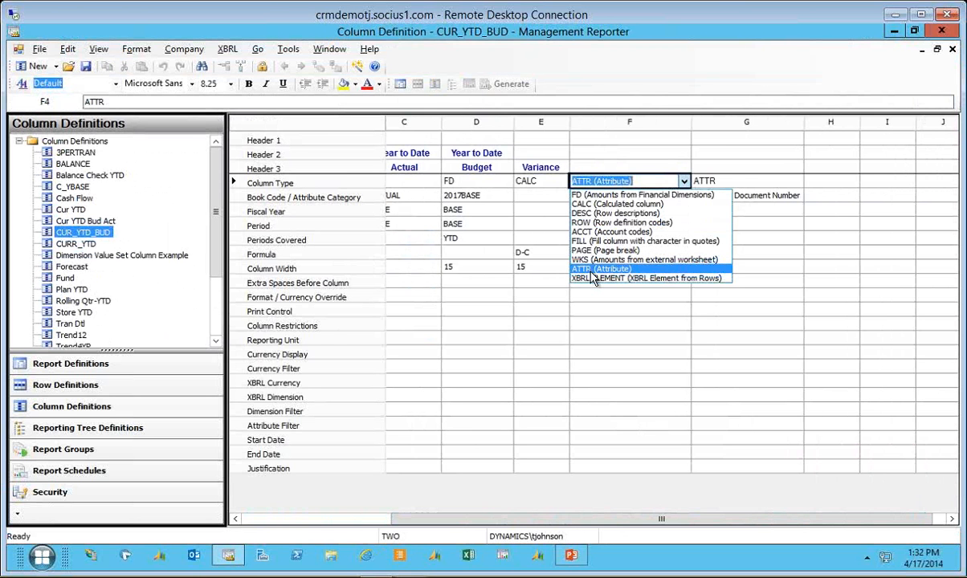
click(484, 344)
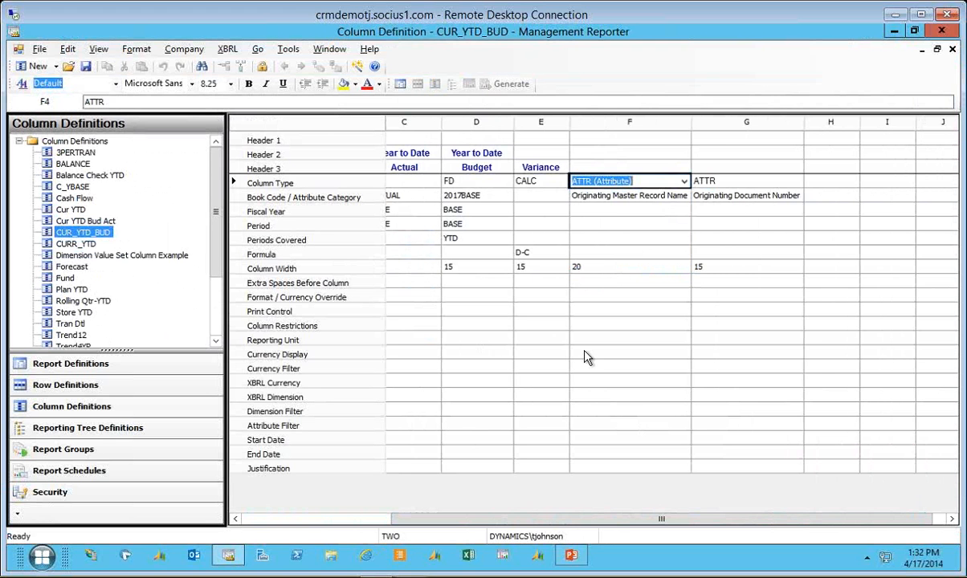
- Review the attribute categories available for column F and the Attribute Filter row, and close the column definition
click(614, 200)
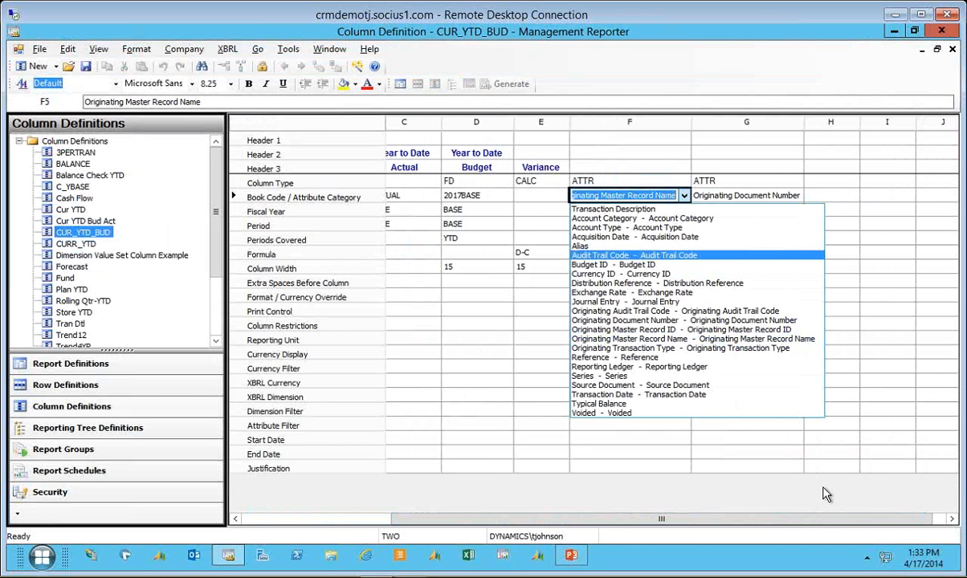
click(301, 470)
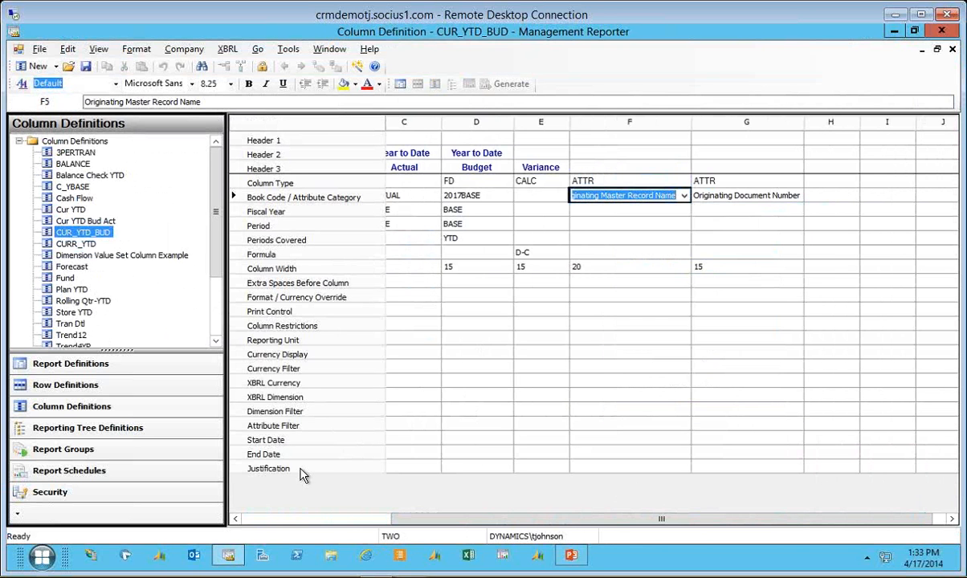
click(397, 426)
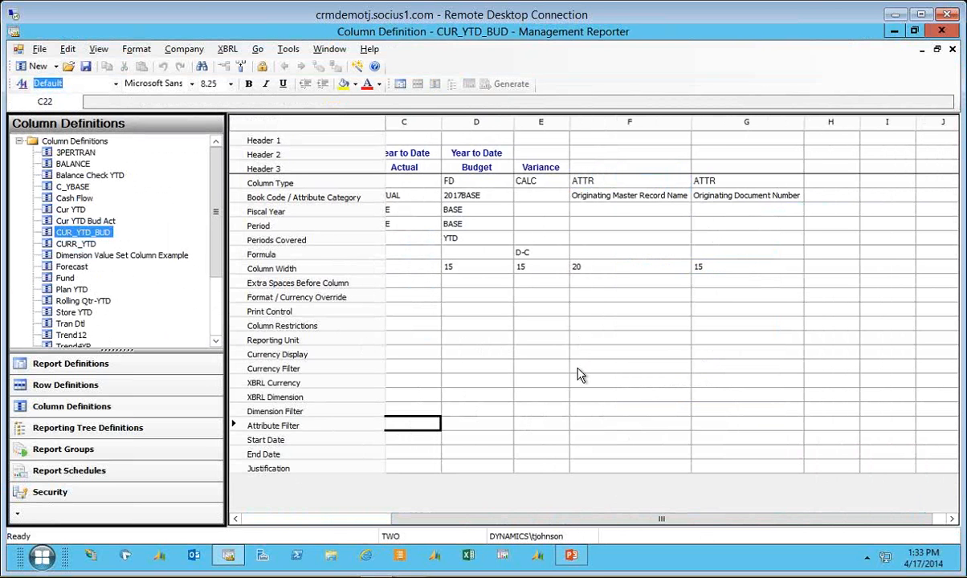
click(953, 49)
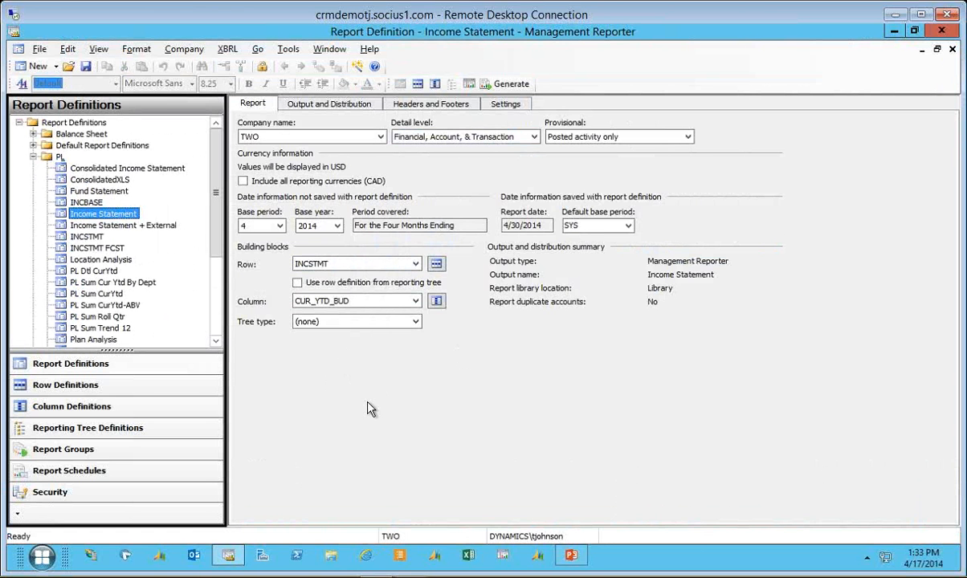
- Collapse the PL folder, switch to the report groups and open the Webinar group
click(33, 157)
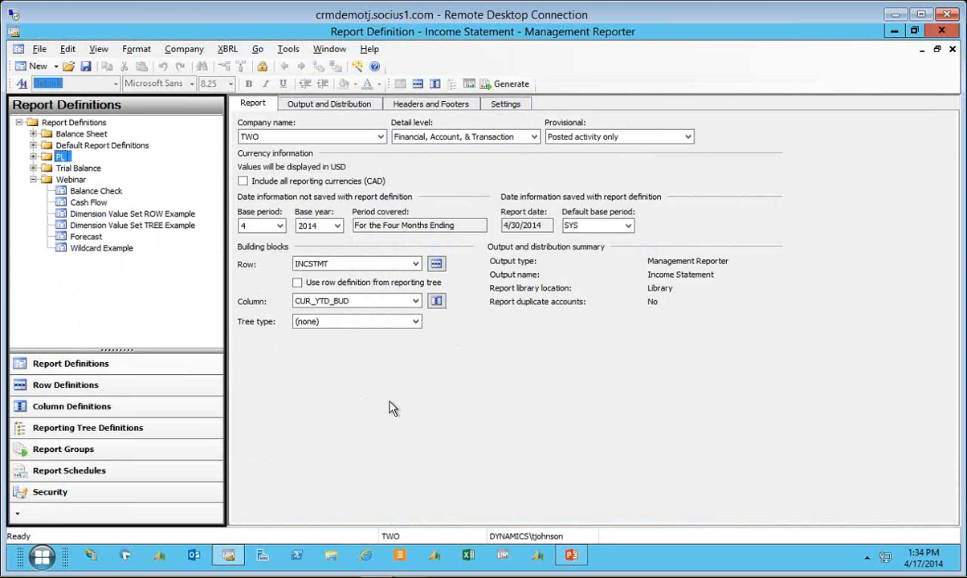
click(88, 237)
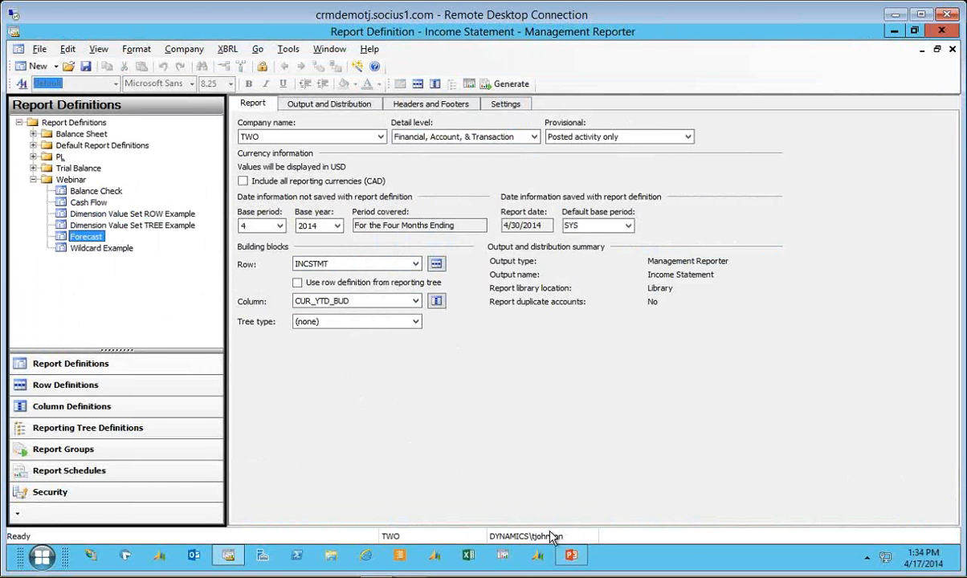
mouse_move(572, 555)
click(41, 454)
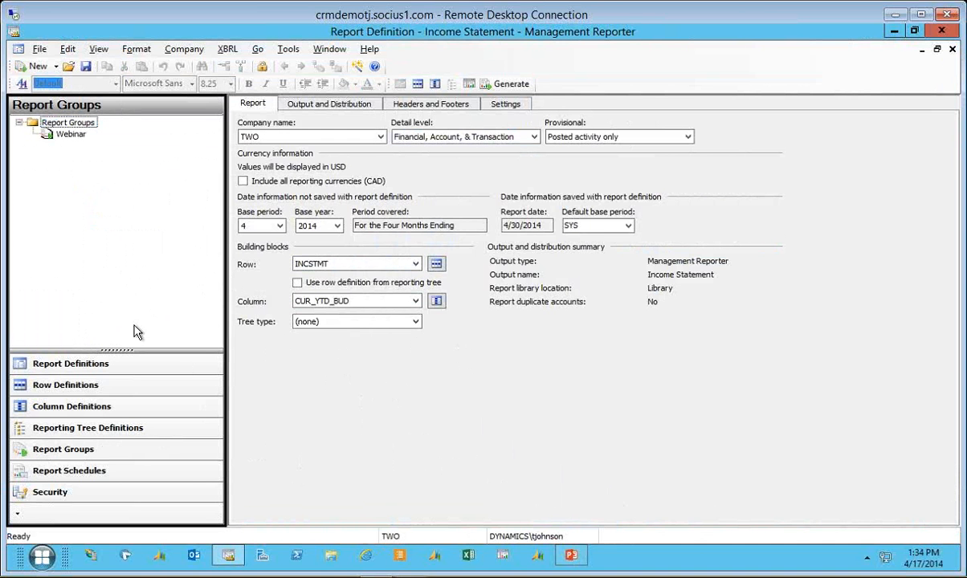
click(55, 136)
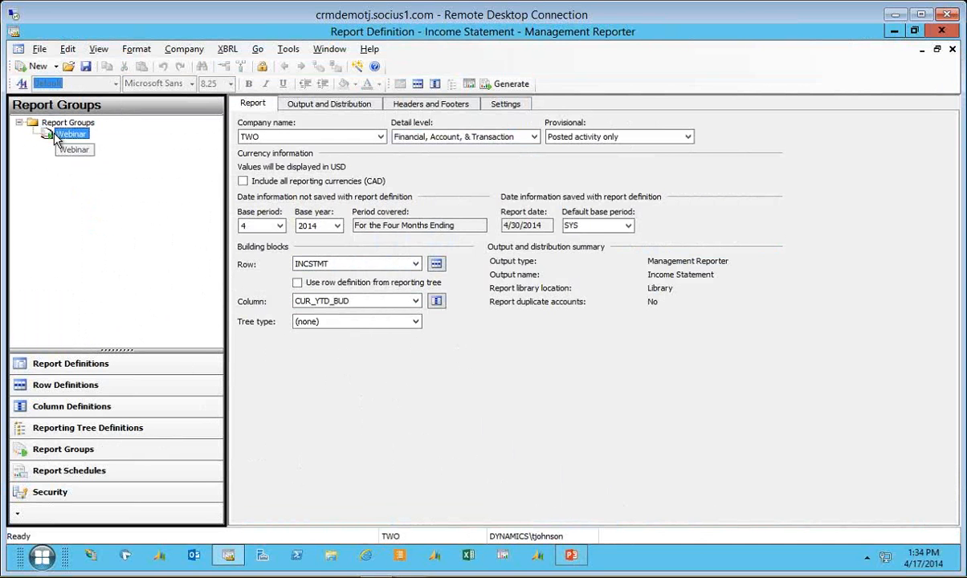
double_click(54, 135)
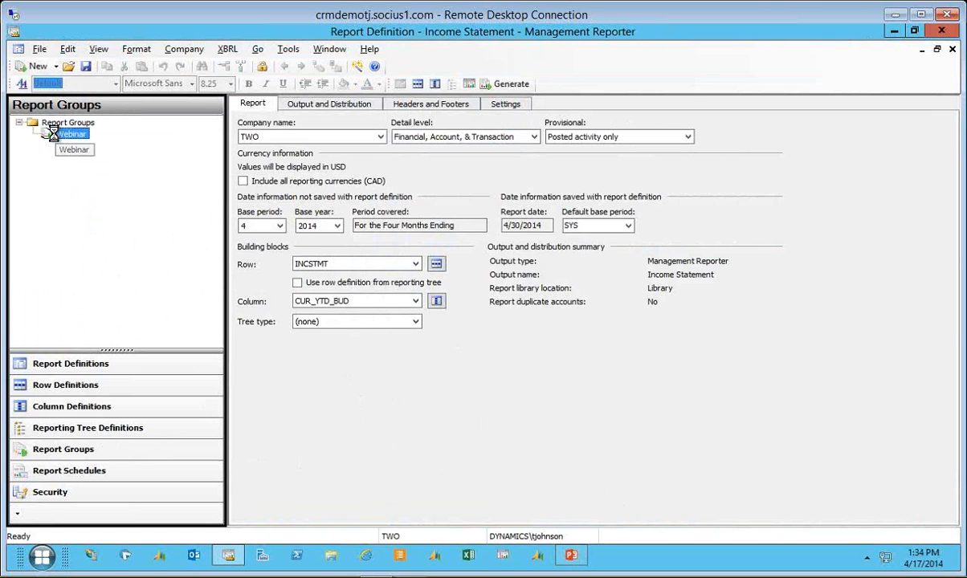
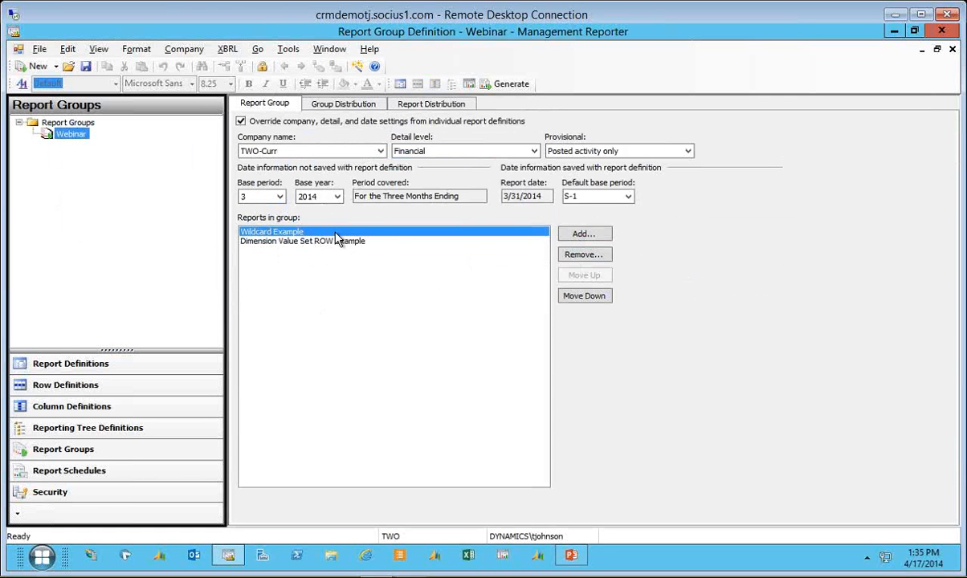
- Review the Webinar group's group distribution and report distribution settings, and return to its main report group settings
click(329, 105)
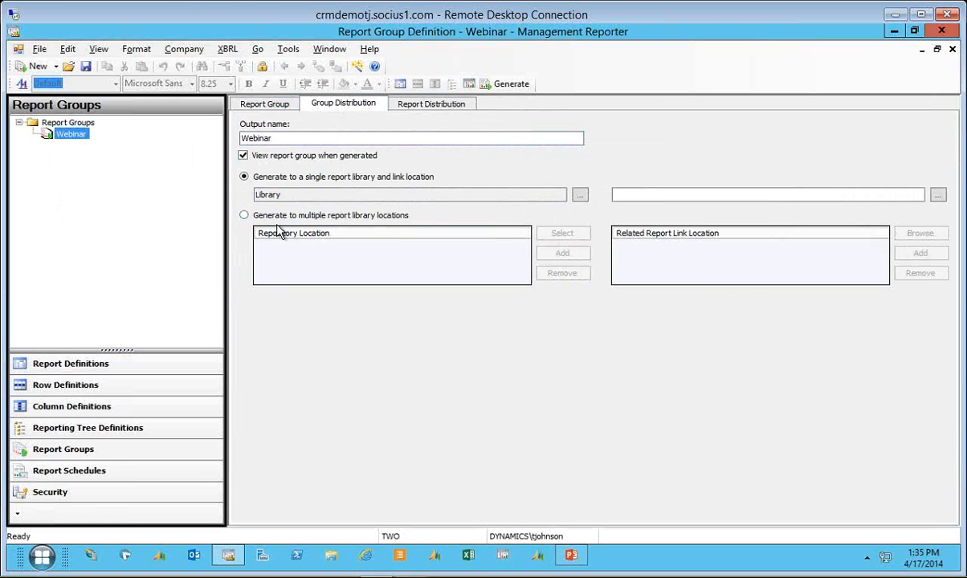
click(437, 106)
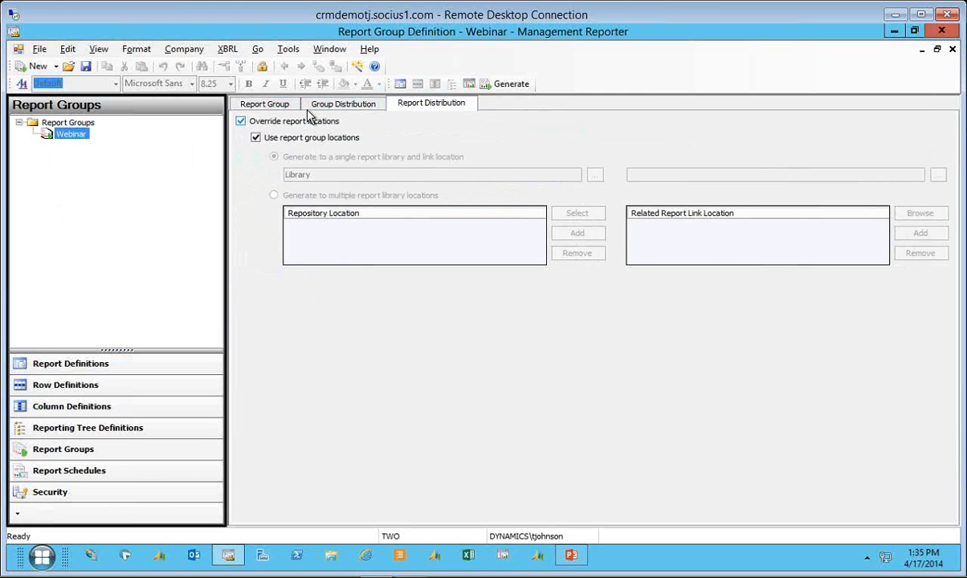
click(342, 108)
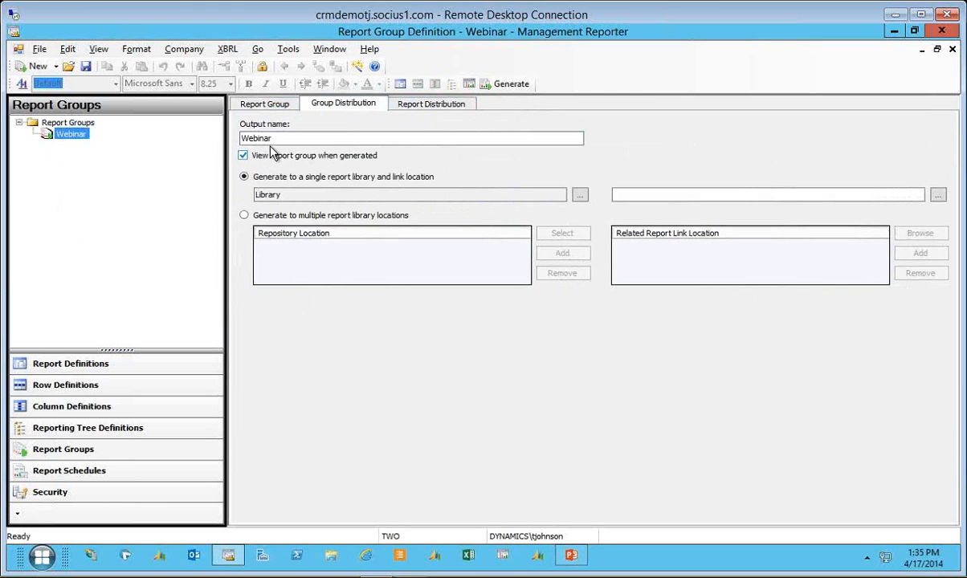
click(265, 104)
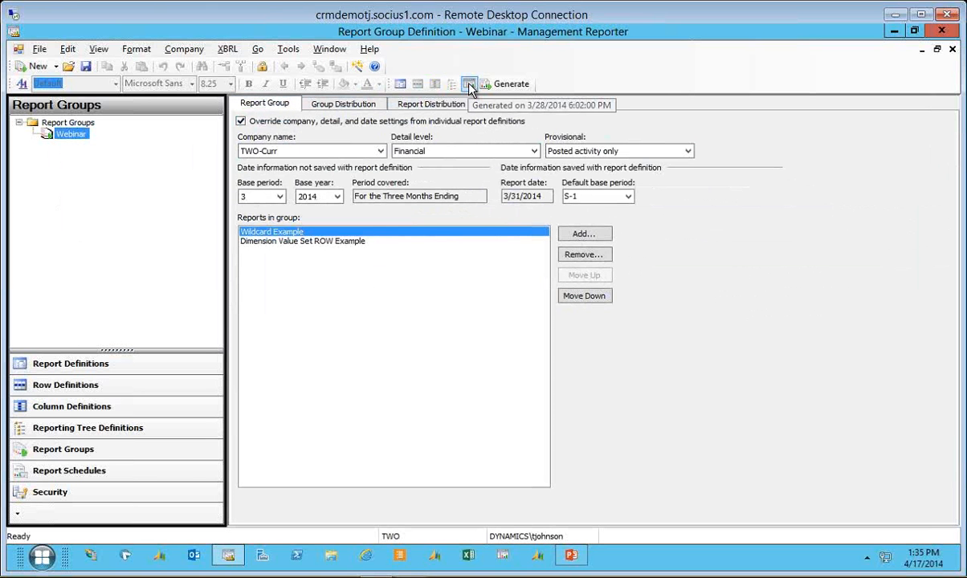
- View the generated Webinar report group and open its Wildcard Example and Dimension Value Set Example reports in turn
click(469, 84)
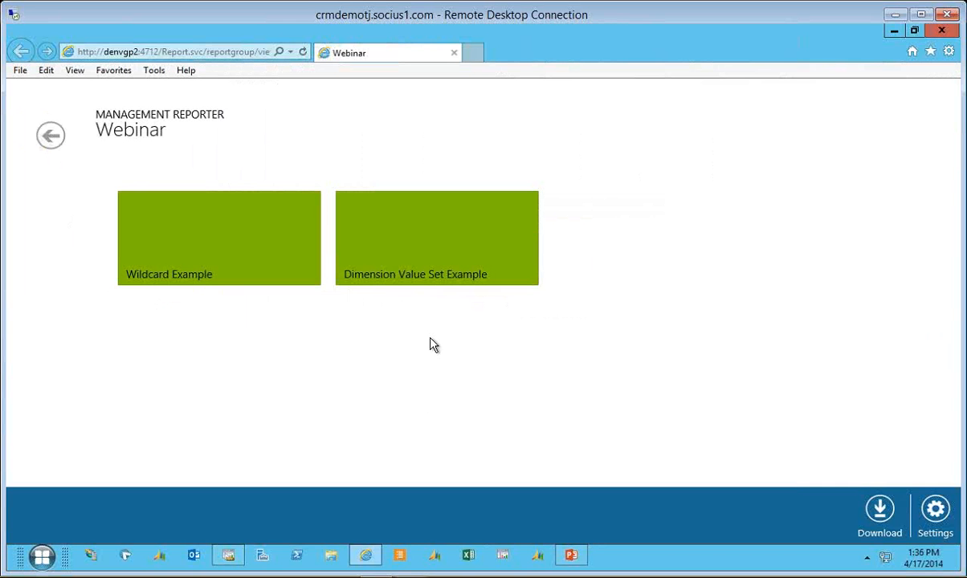
click(227, 241)
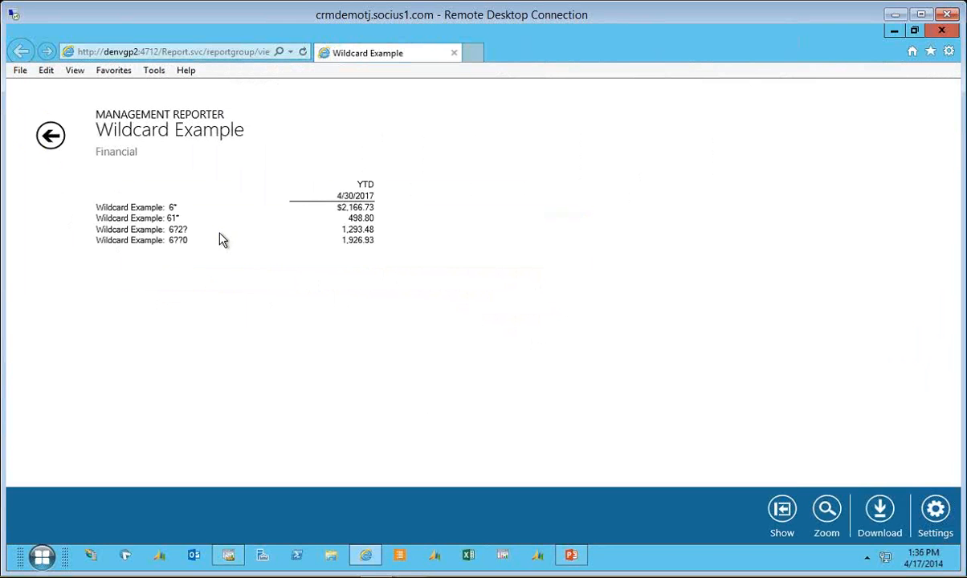
click(51, 133)
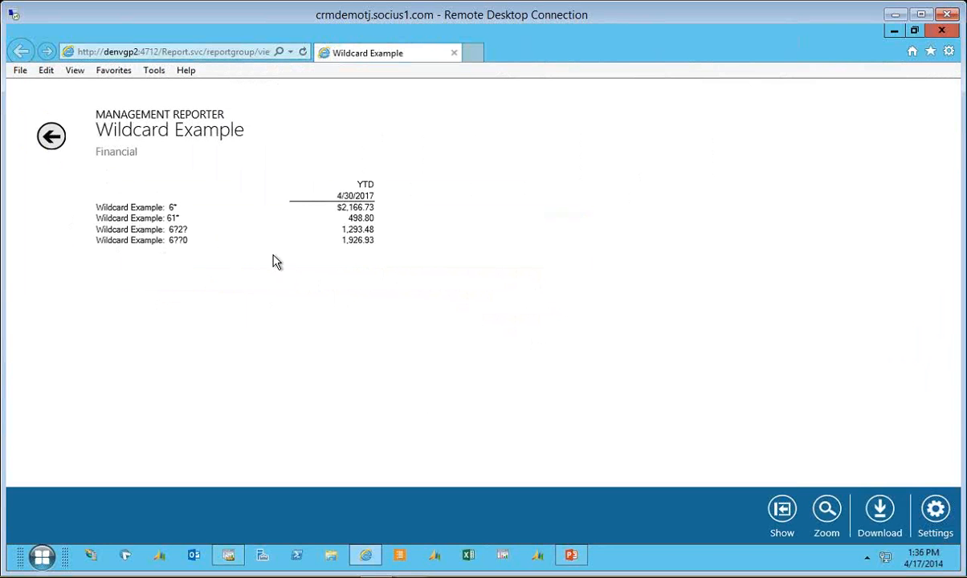
click(414, 245)
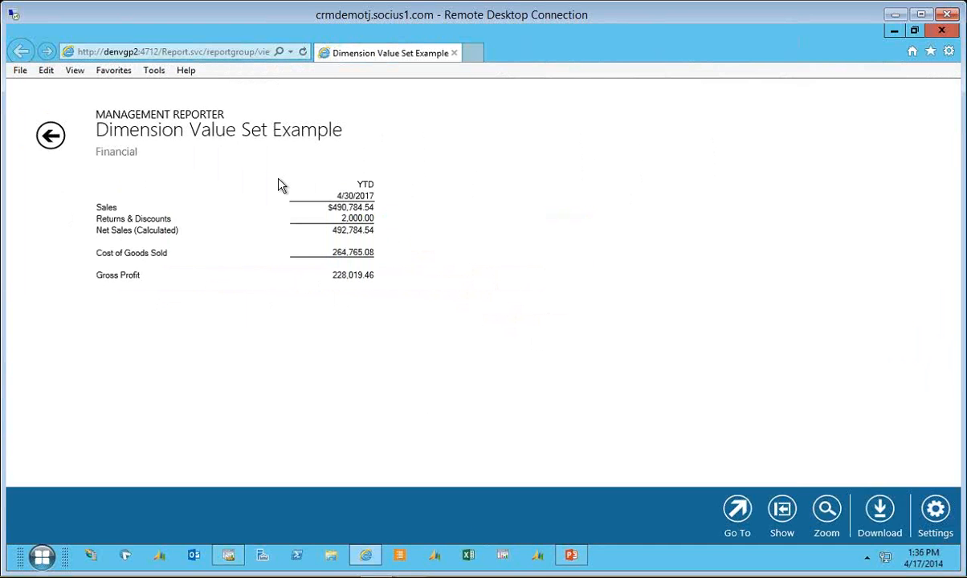
- Return to the Webinar group page, close the report viewer, and view the report definitions that can be added to the group
click(50, 135)
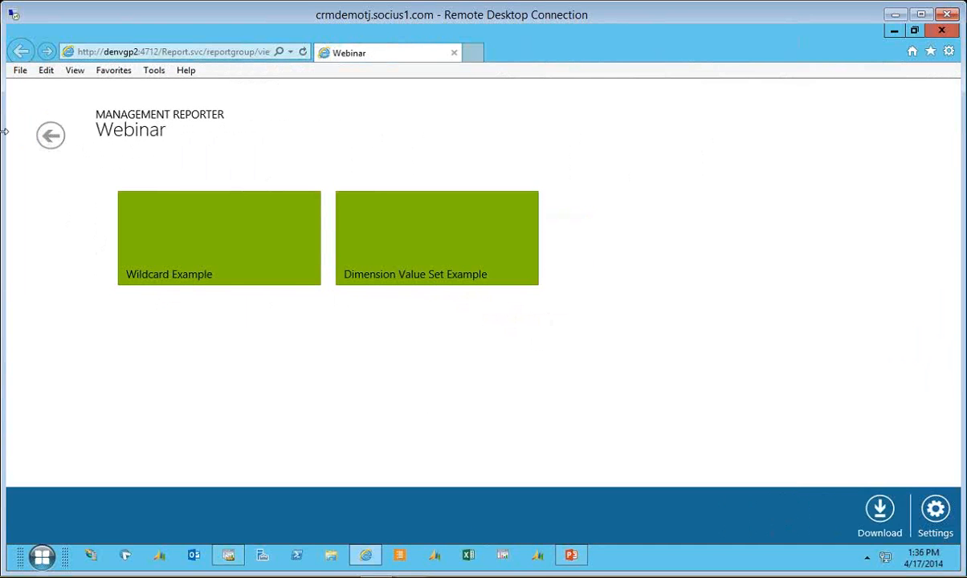
click(944, 33)
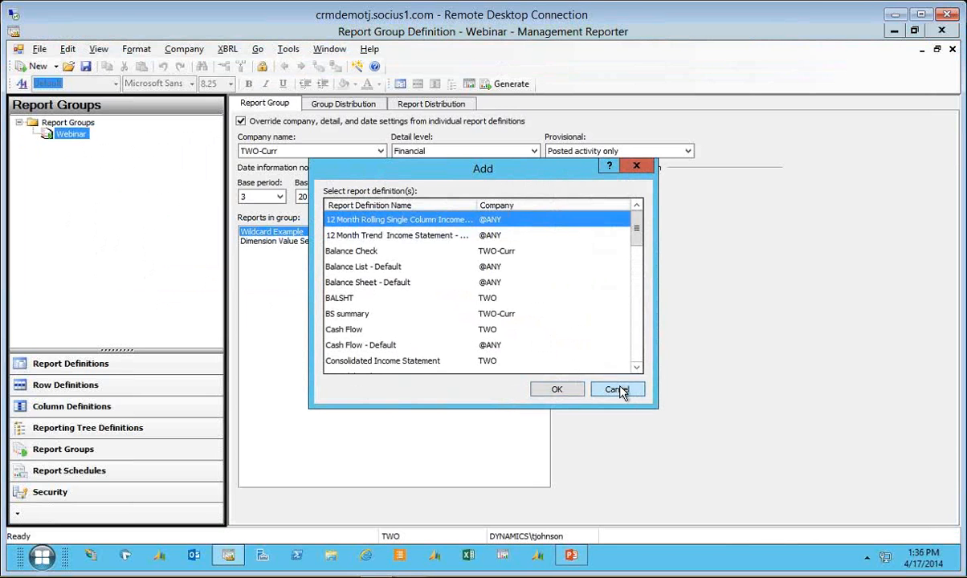
click(617, 389)
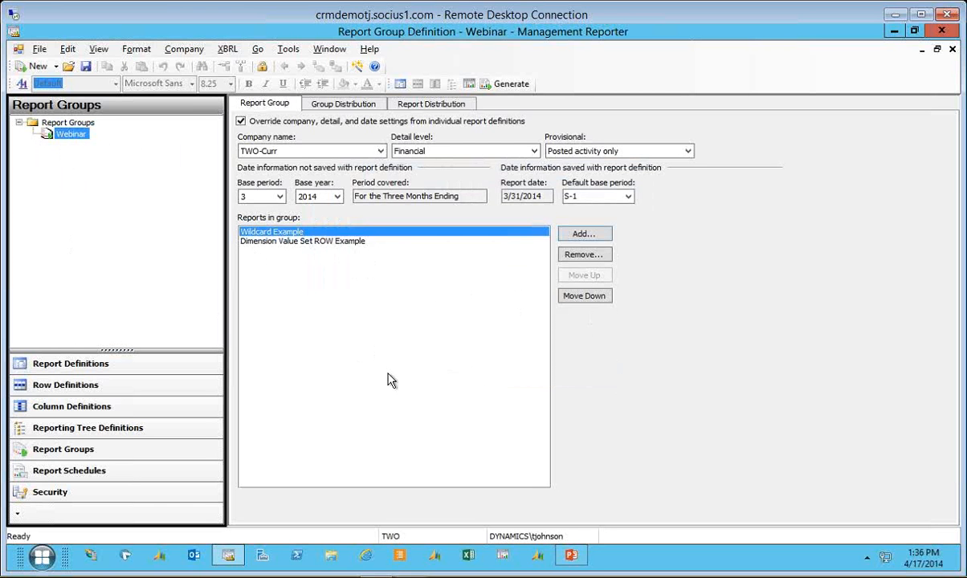
- Open the Balance Check report definition in the Webinar folder, and open the row definition it uses
click(66, 365)
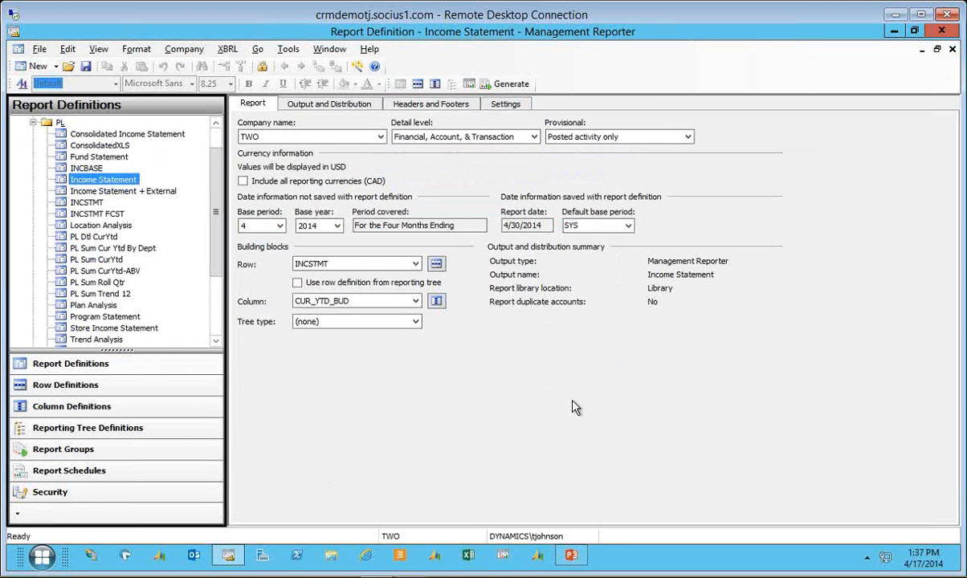
click(33, 122)
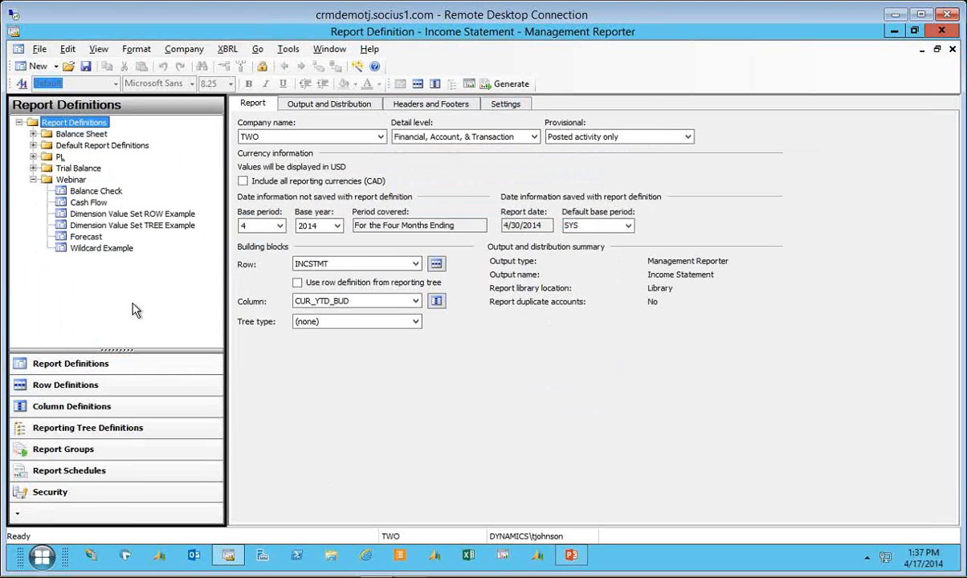
click(86, 193)
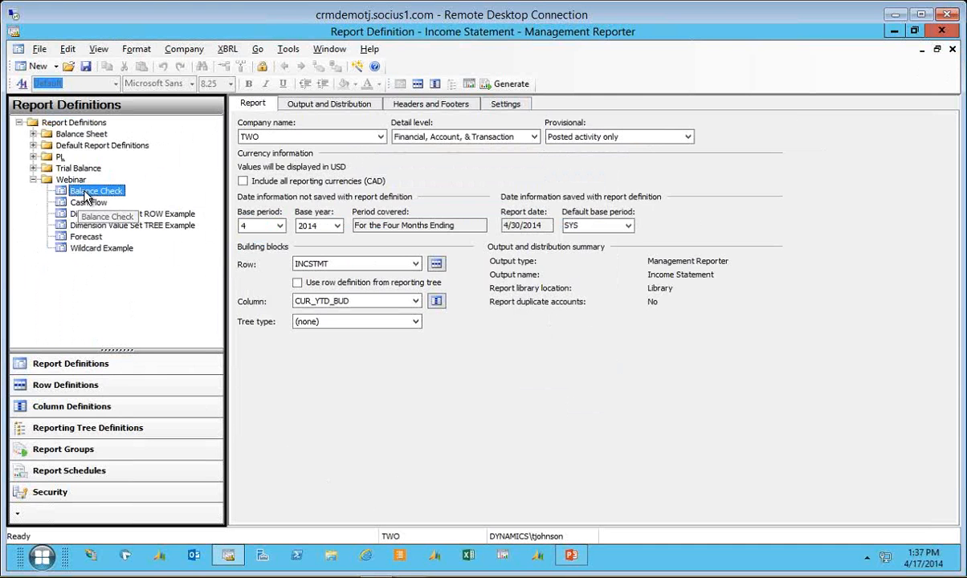
double_click(84, 191)
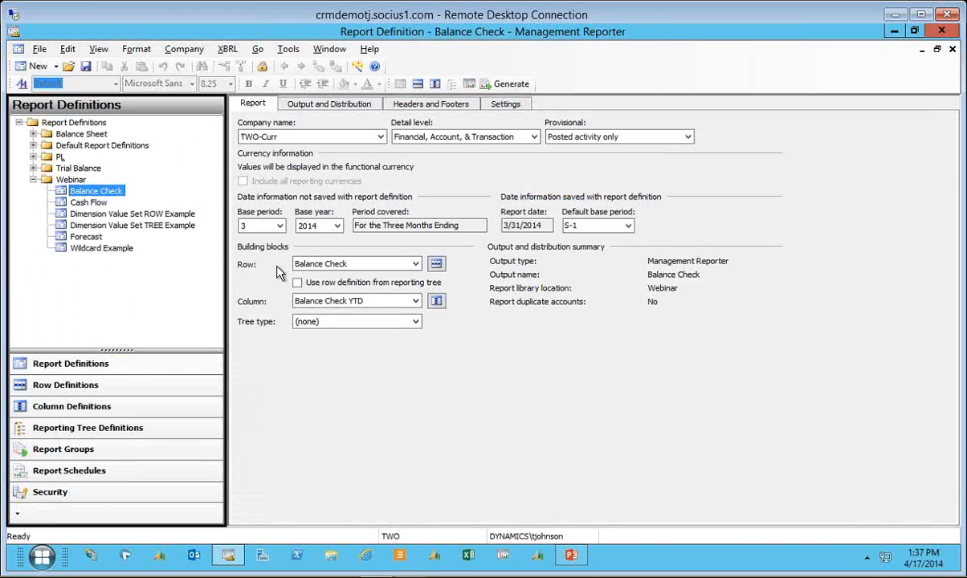
click(353, 264)
click(438, 266)
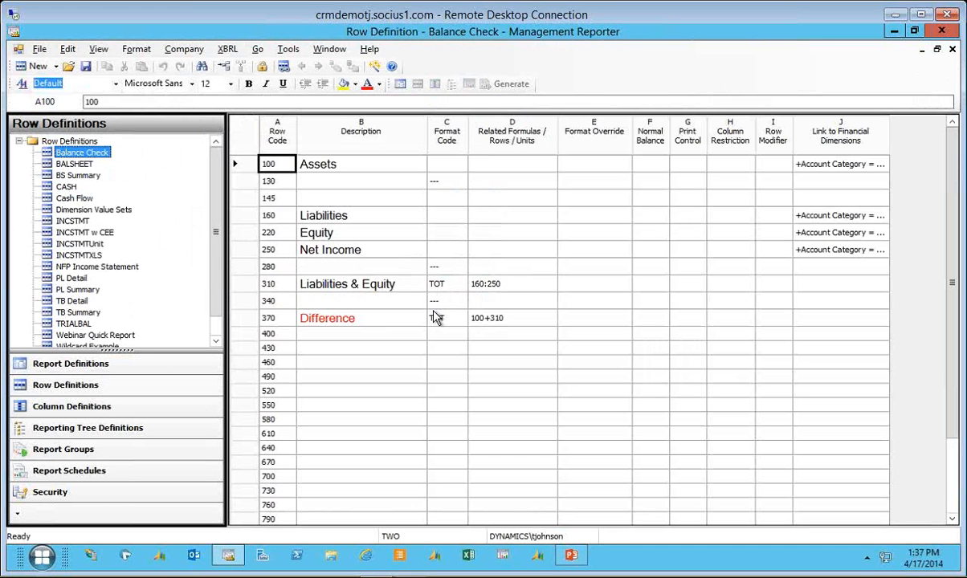
- Review the Account and Account Category dimension settings in the Assets row's link to financial dimensions
double_click(838, 169)
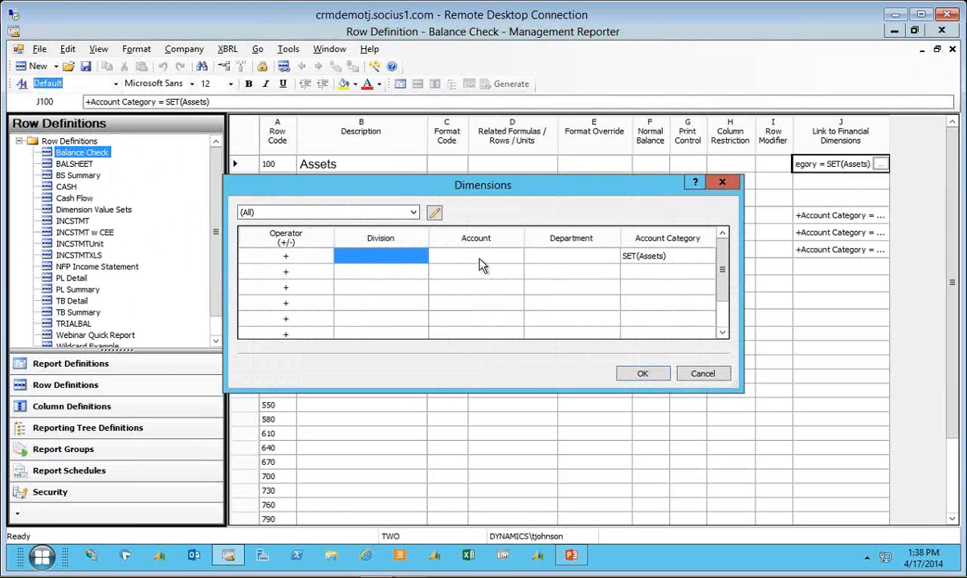
click(457, 261)
double_click(457, 261)
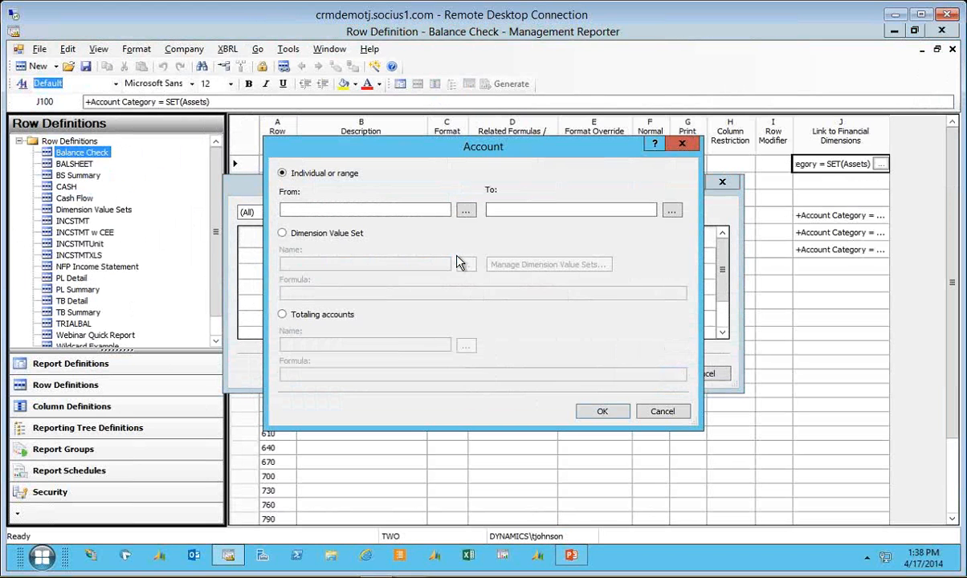
click(663, 411)
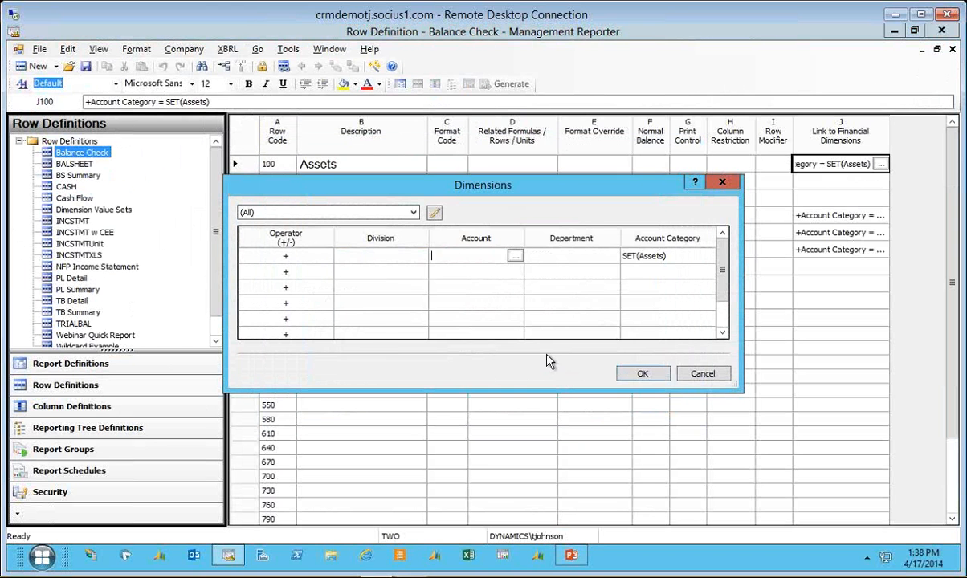
click(661, 257)
double_click(675, 257)
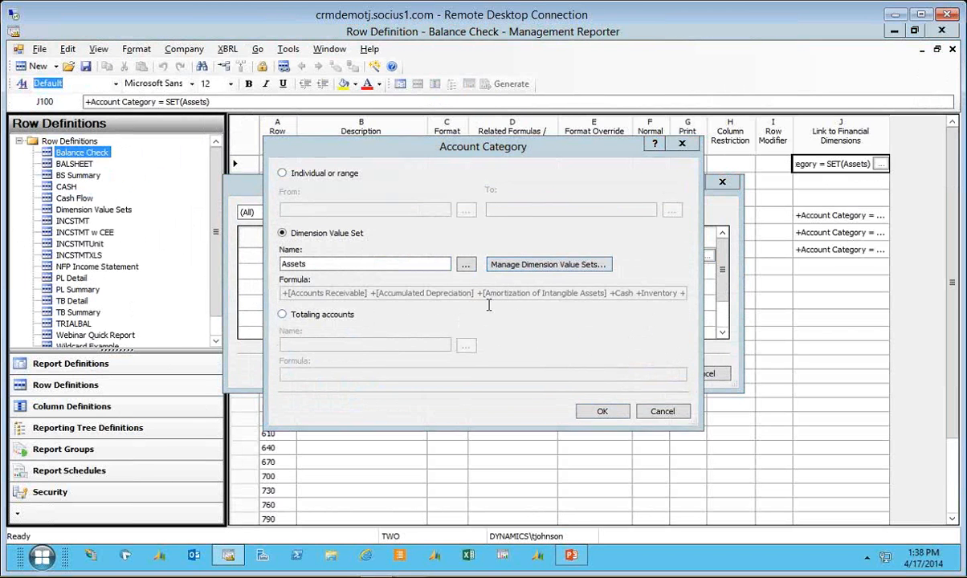
- List the dimension value sets for Account Category and review the categories included in the Assets set
click(495, 265)
click(351, 172)
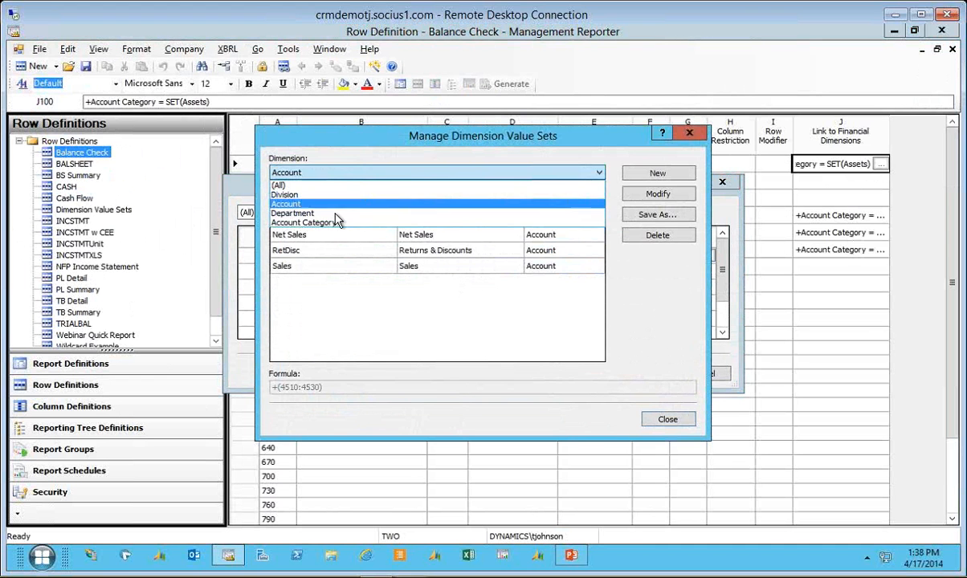
click(335, 222)
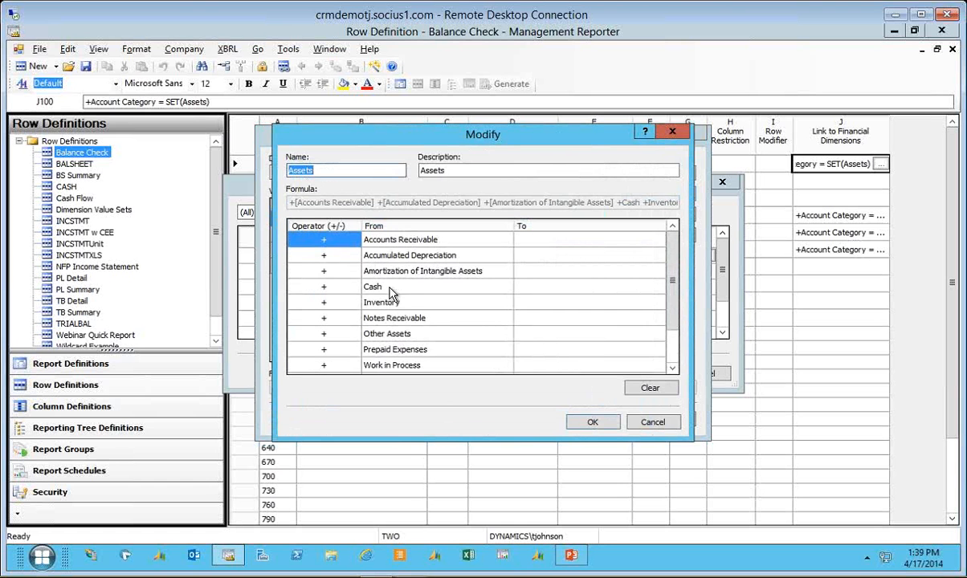
click(673, 371)
click(673, 370)
click(673, 370)
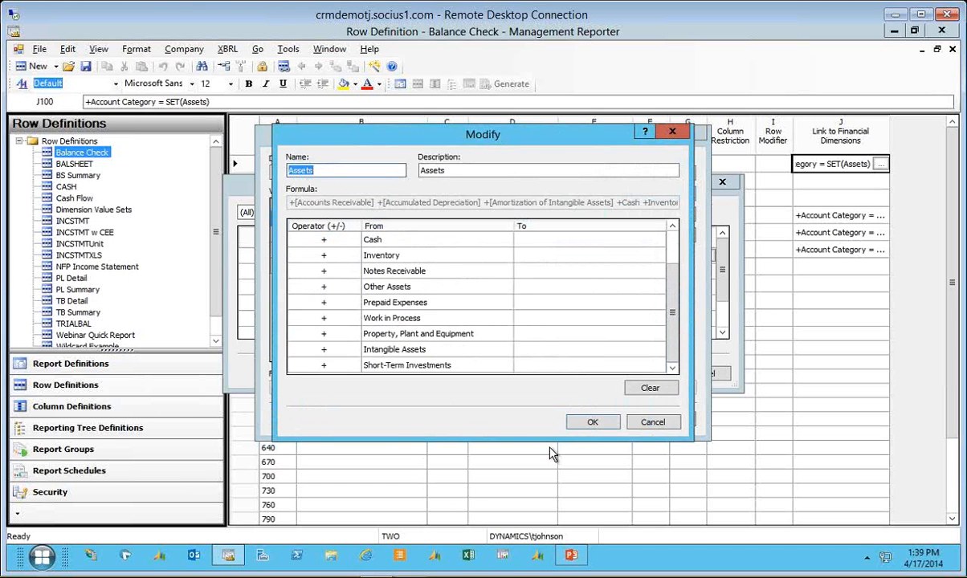
click(653, 421)
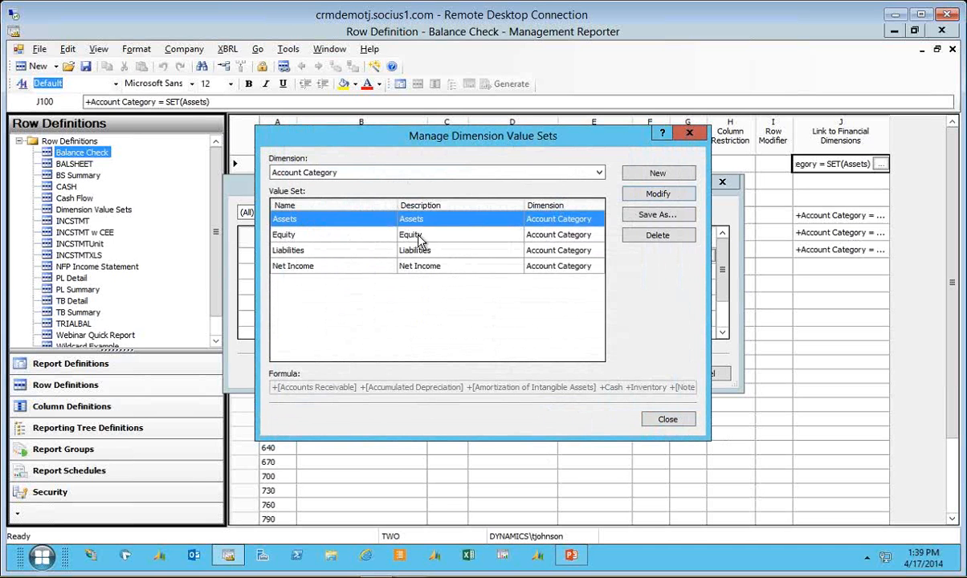
- Review the account categories included in the Equity and Liabilities dimension value sets
double_click(413, 235)
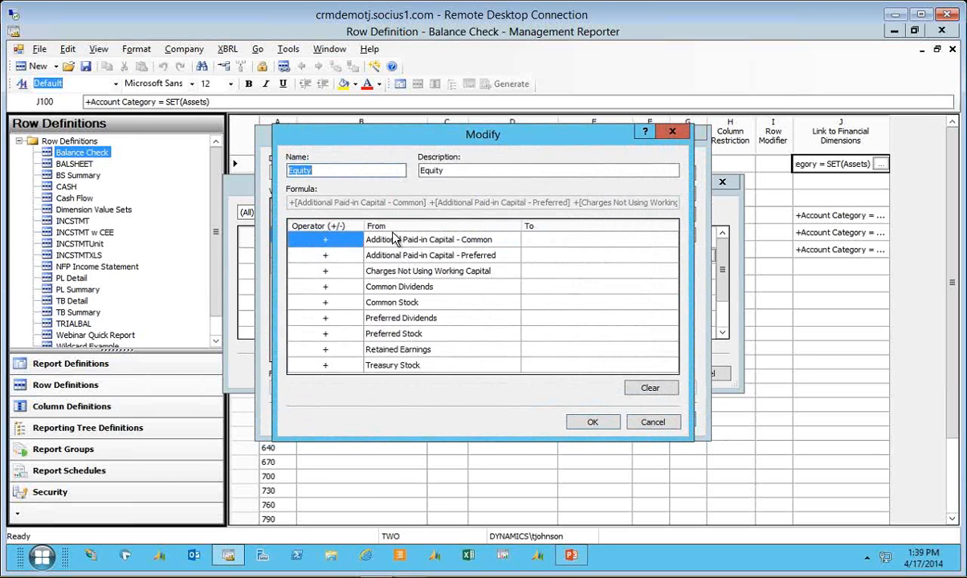
click(590, 421)
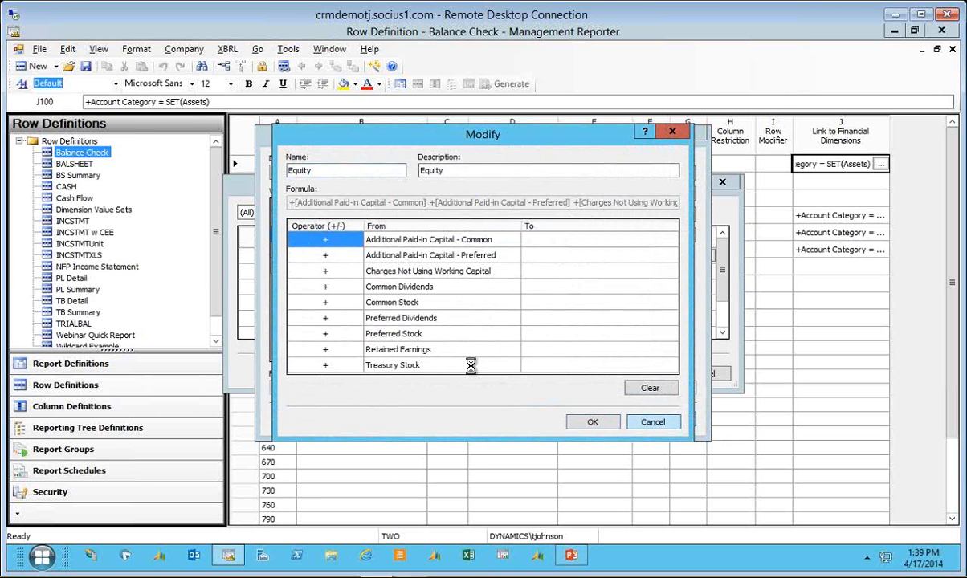
double_click(295, 249)
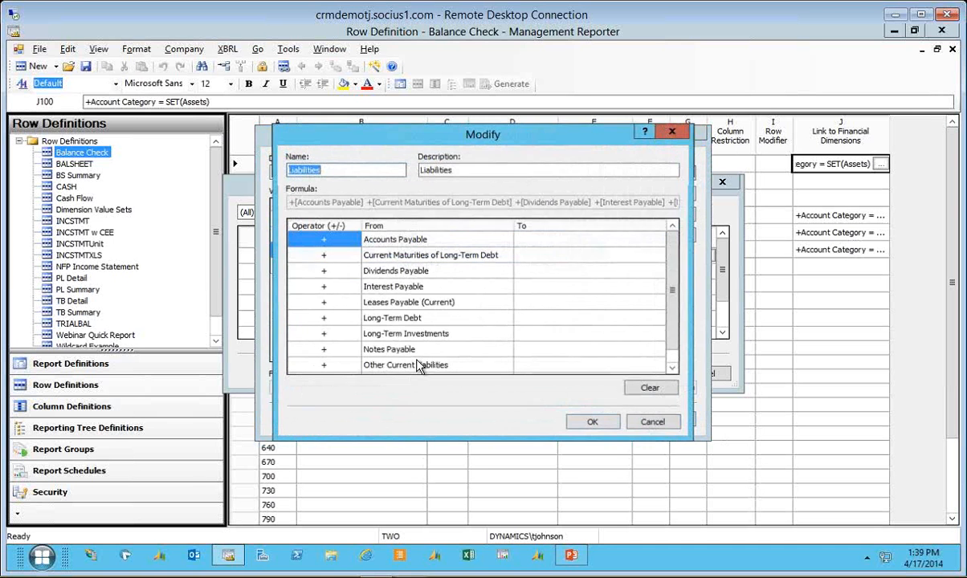
click(672, 367)
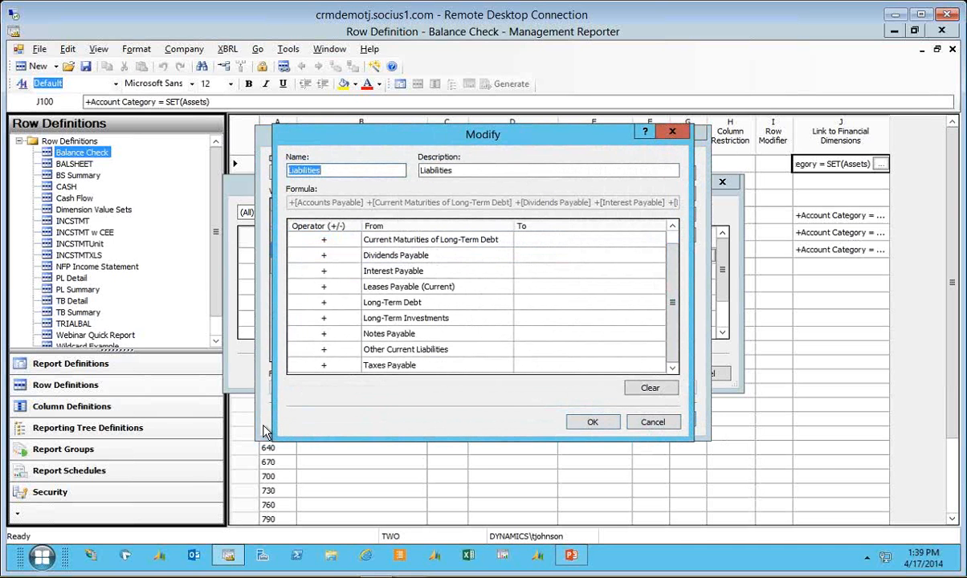
click(593, 421)
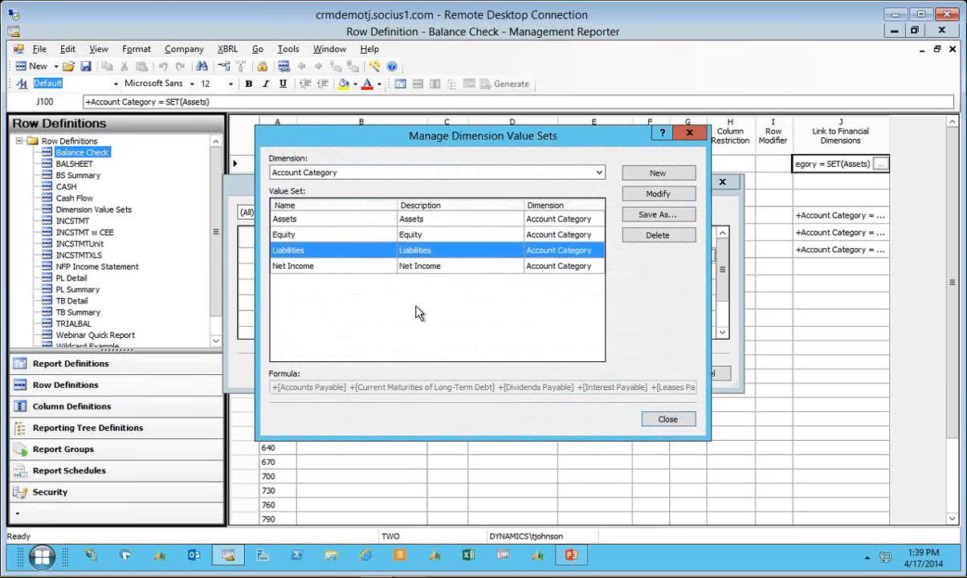
- Review the full list of account categories in the Net Income dimension value set
double_click(506, 266)
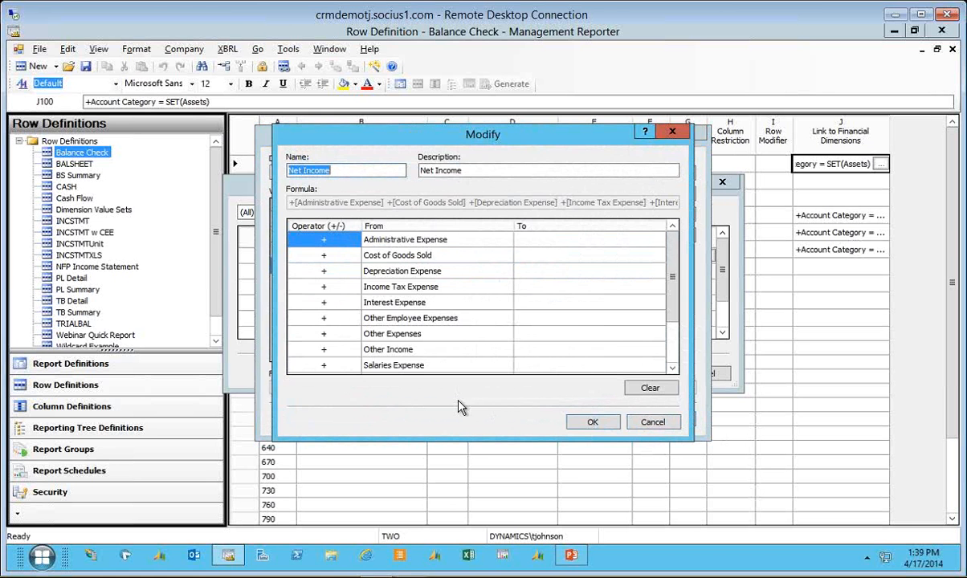
drag(676, 261, 677, 325)
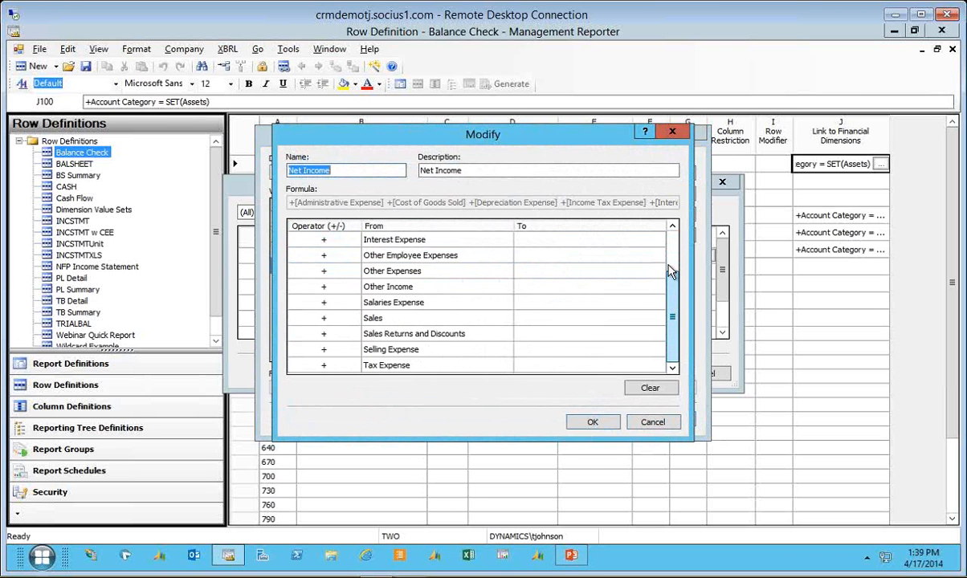
drag(674, 277, 673, 237)
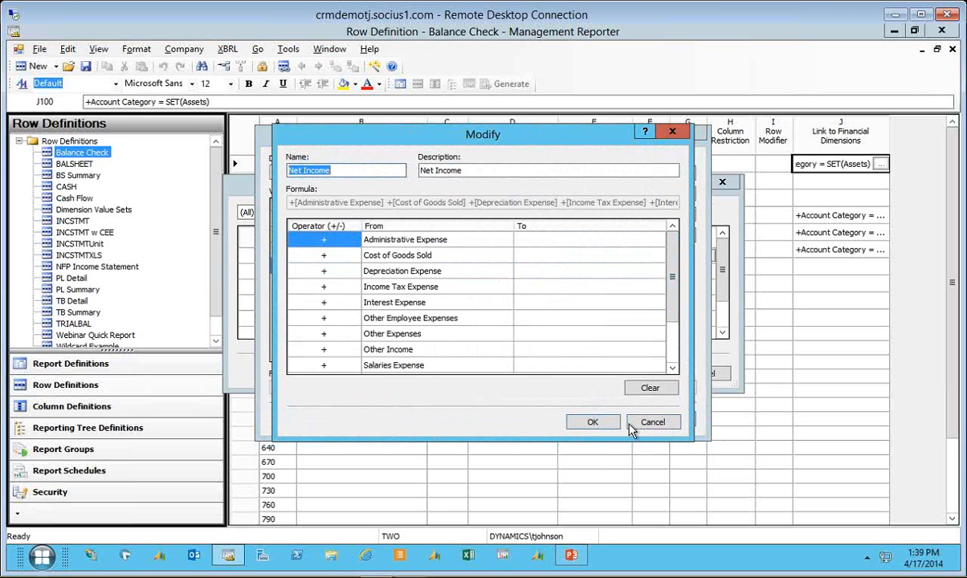
click(591, 422)
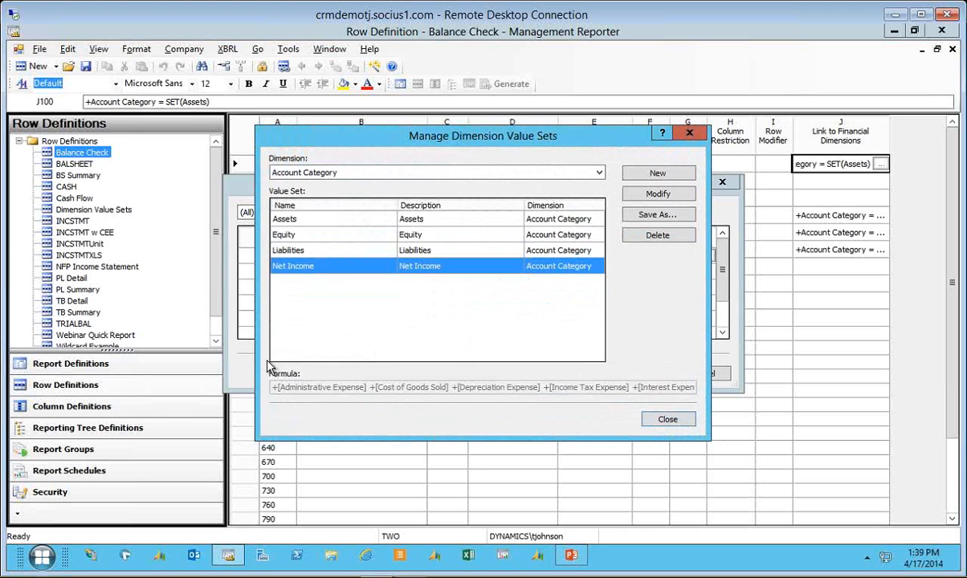
- Leave the value set and Assets row dimension settings, and close the Balance Check row definition
click(677, 419)
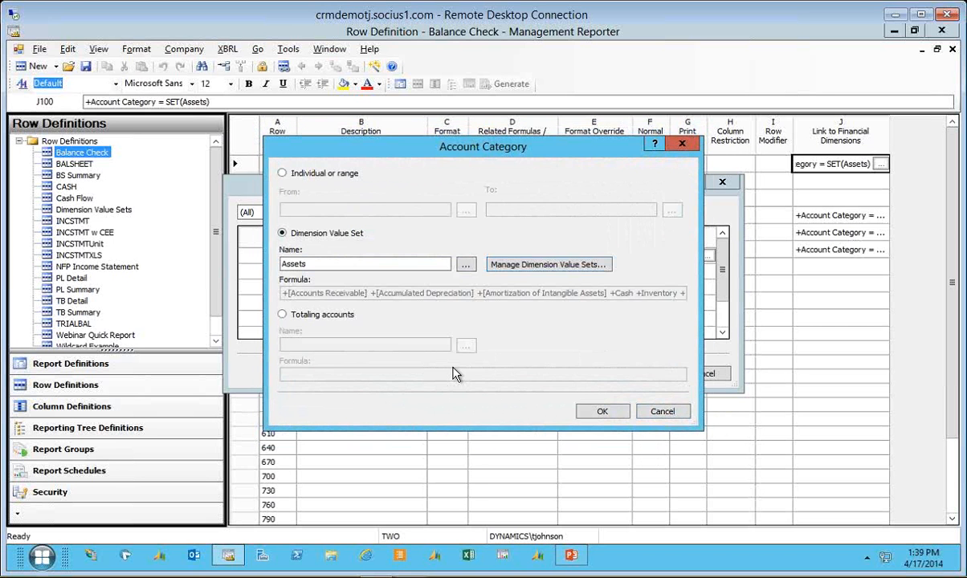
click(660, 413)
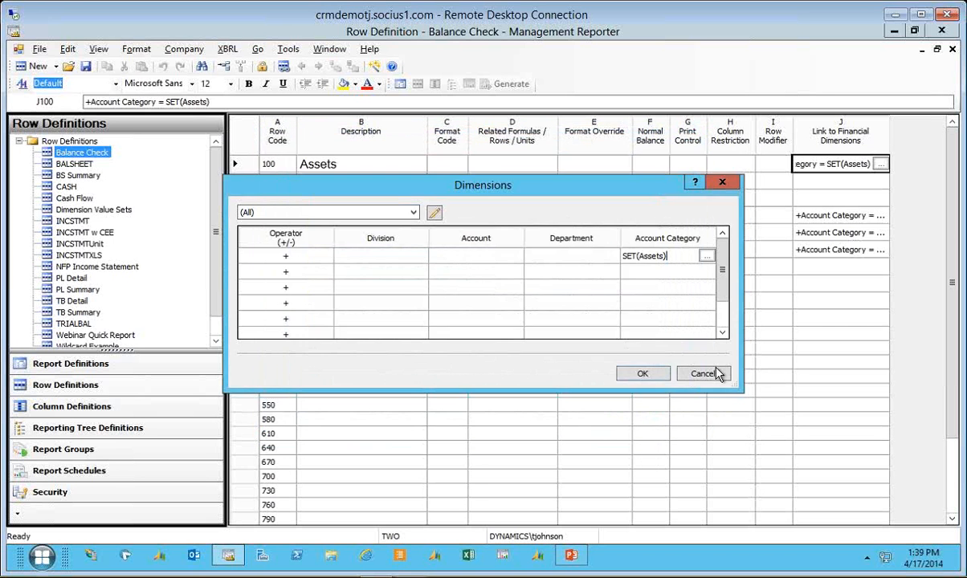
click(643, 375)
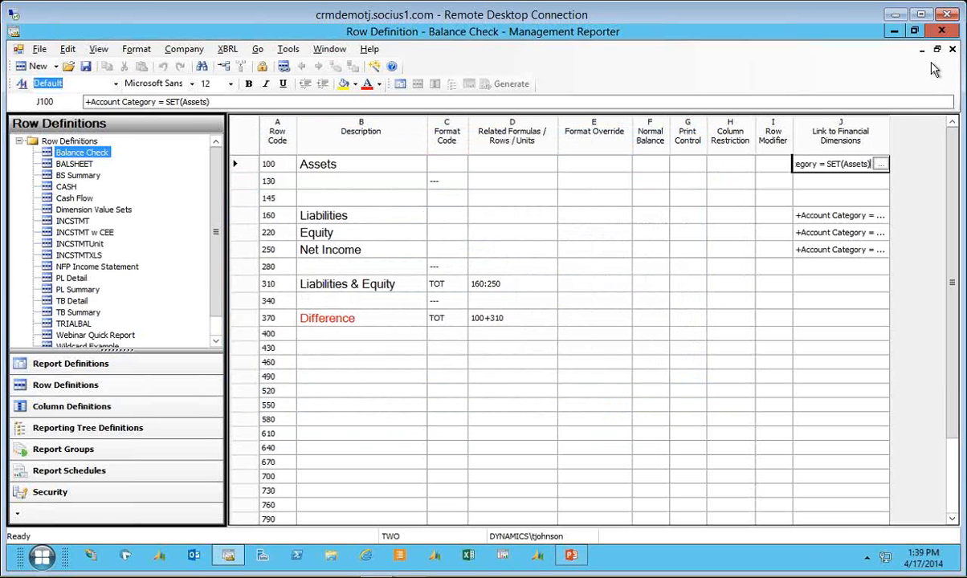
click(952, 49)
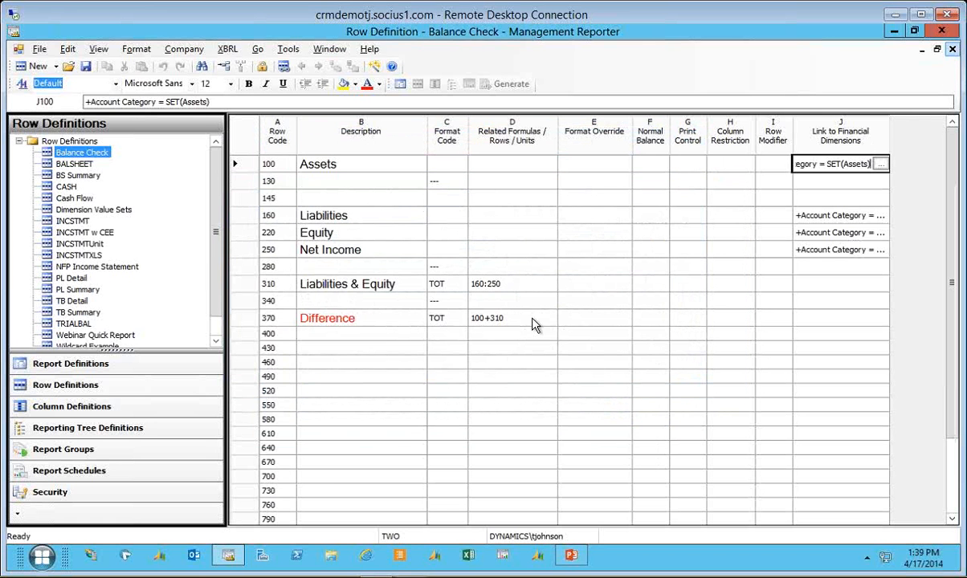
- View the generated Balance Check report and examine the account detail behind its Assets and Liabilities lines
click(470, 85)
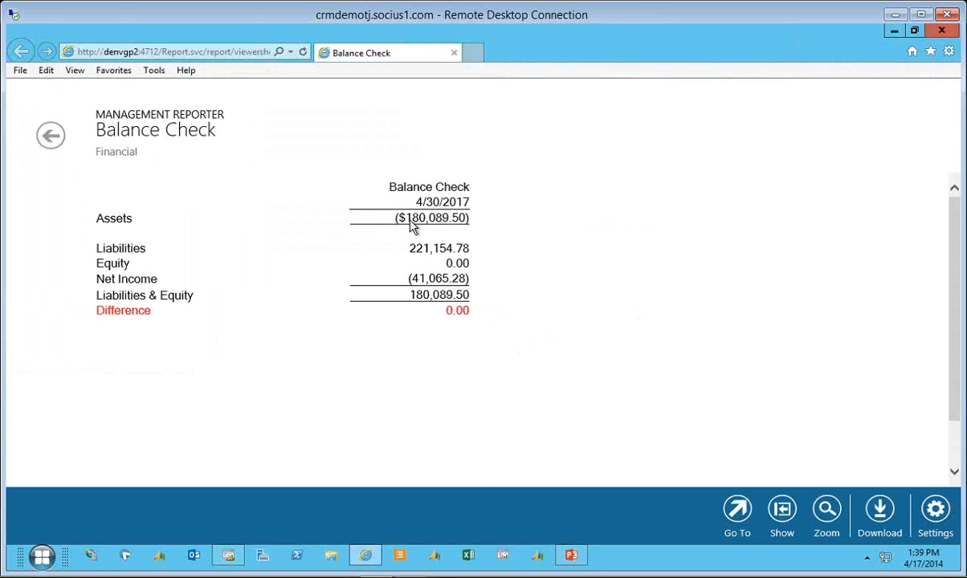
click(111, 223)
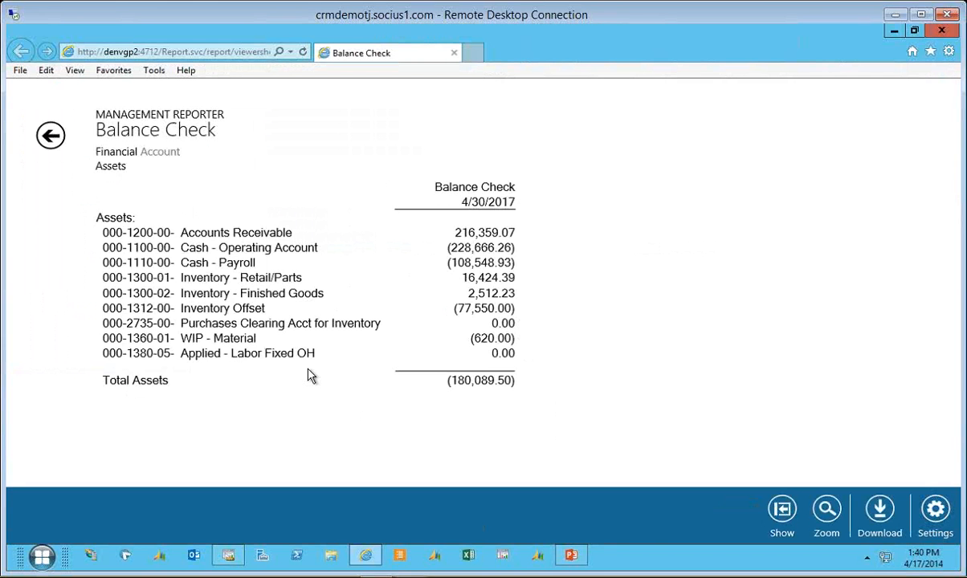
click(51, 136)
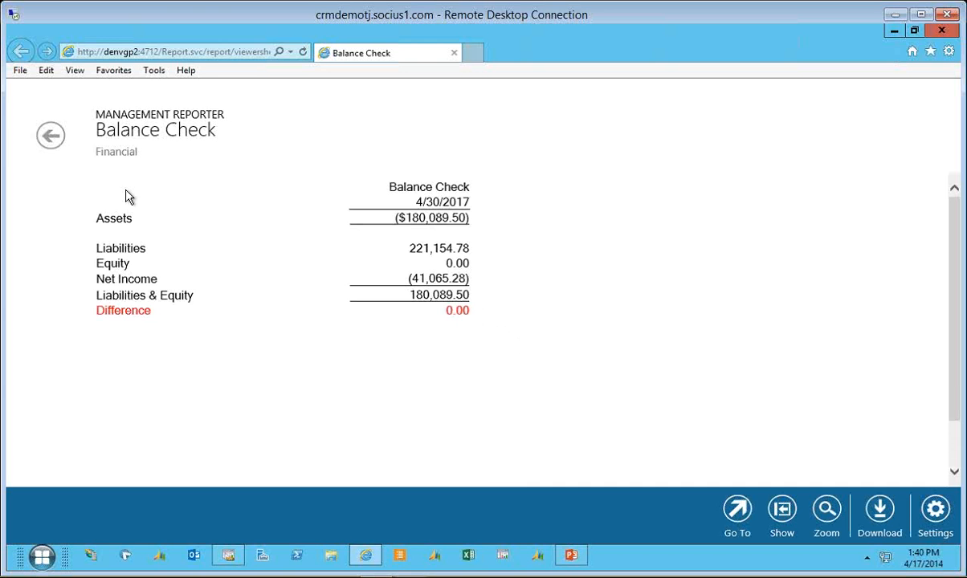
click(126, 250)
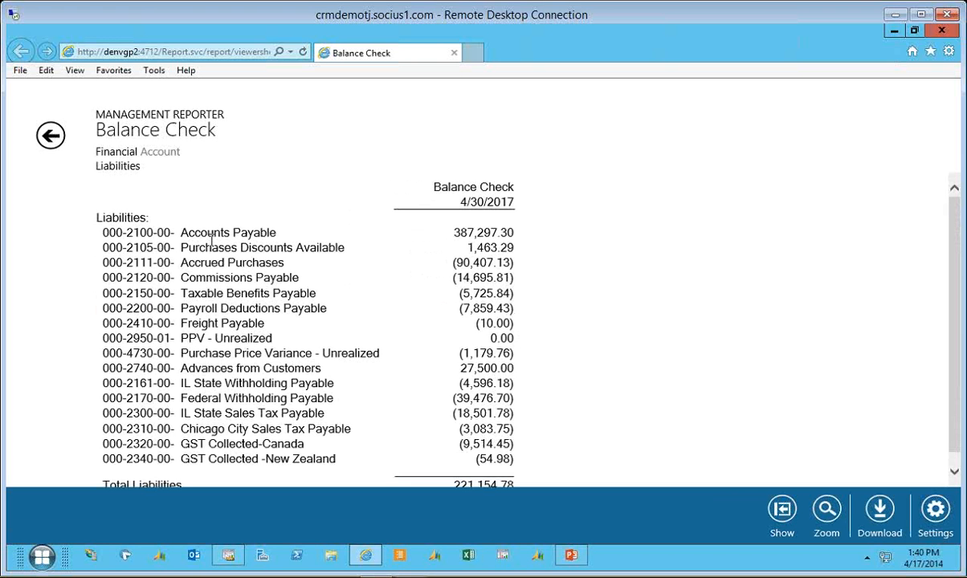
scroll(712, 242, down, 1)
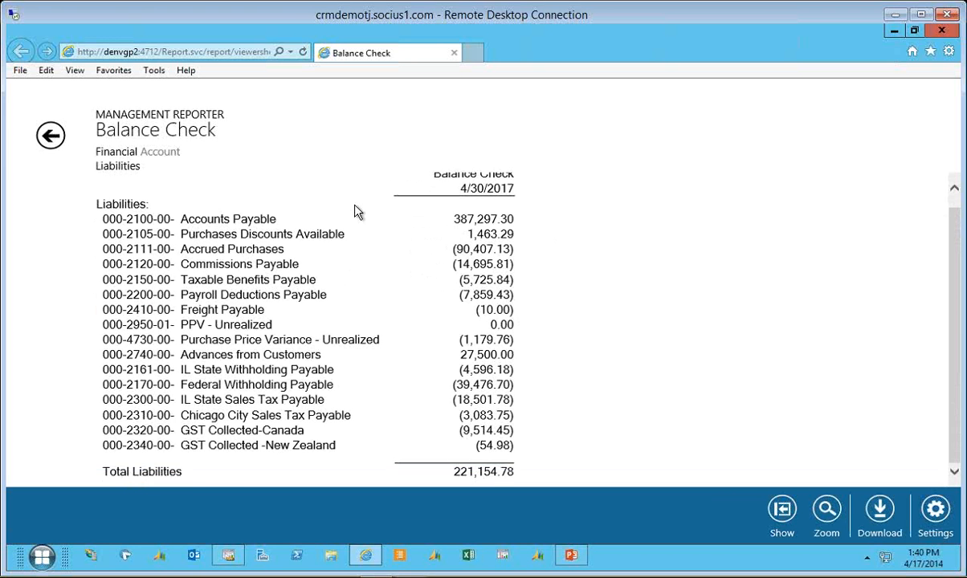
click(50, 136)
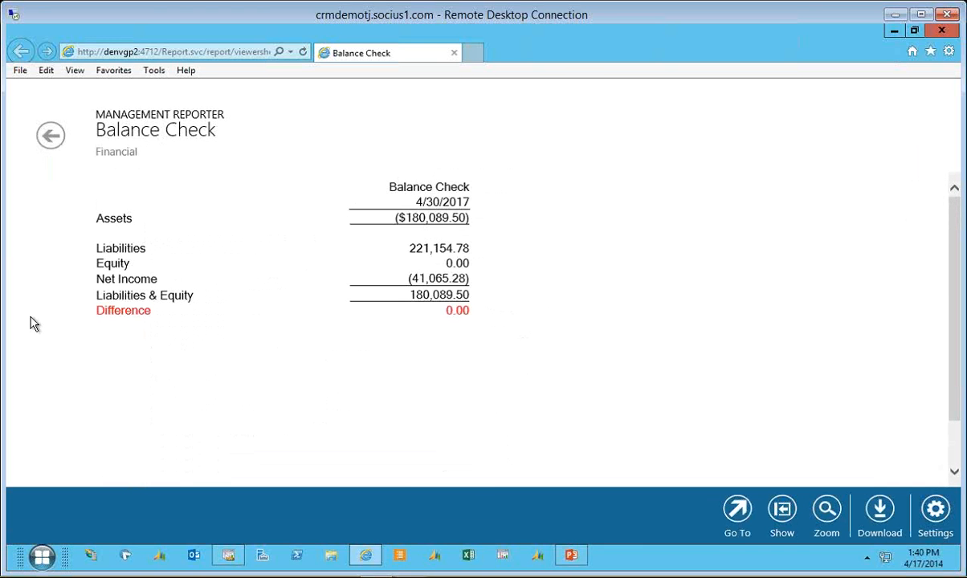
- Examine the account detail behind the Net Income line of the Balance Check report, and close the report
click(119, 285)
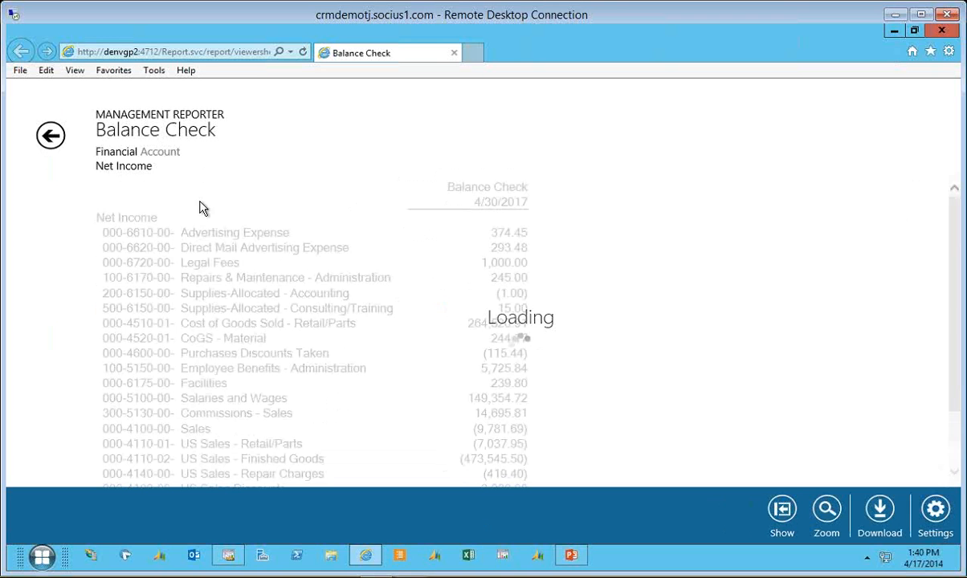
scroll(664, 303, down, 2)
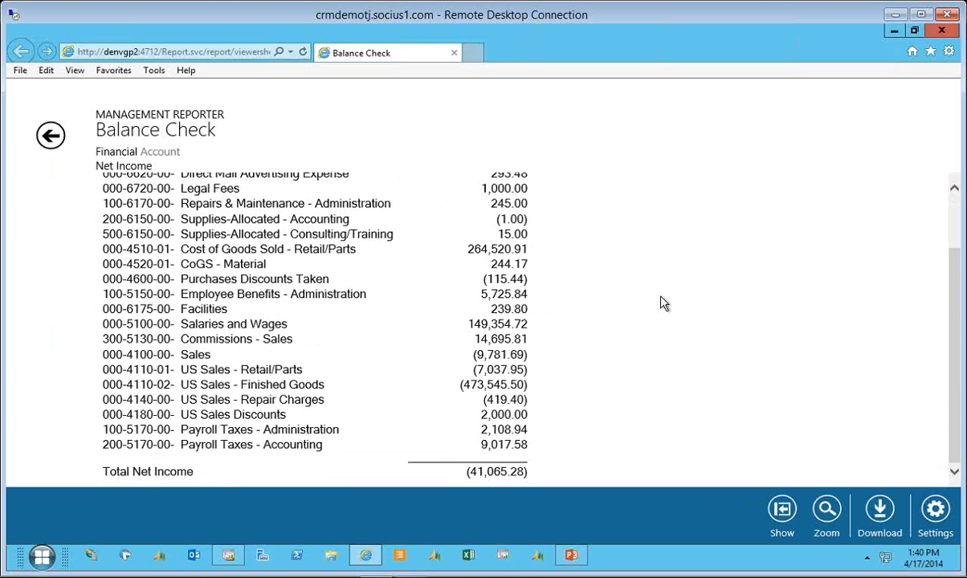
scroll(663, 303, up, 3)
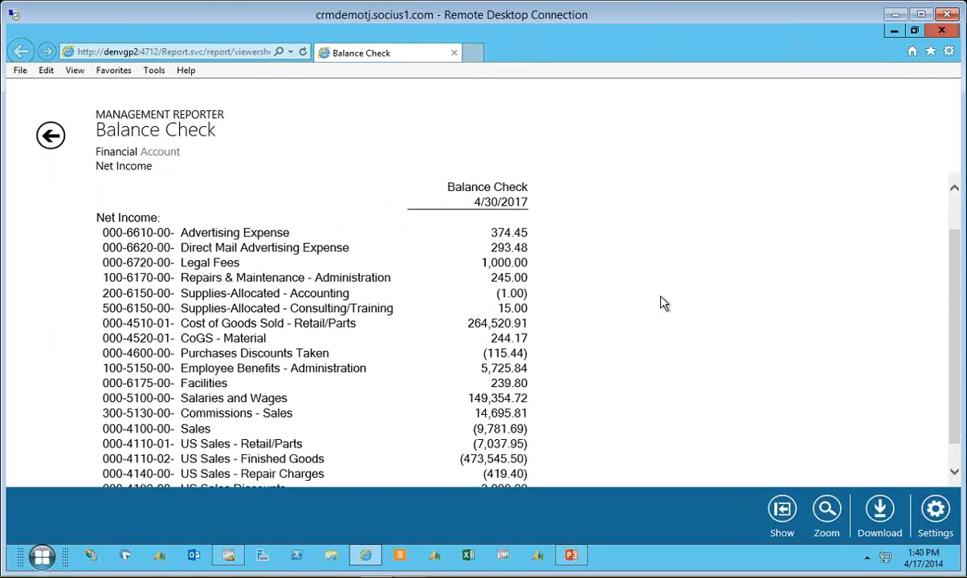
scroll(663, 303, down, 2)
scroll(449, 261, up, 3)
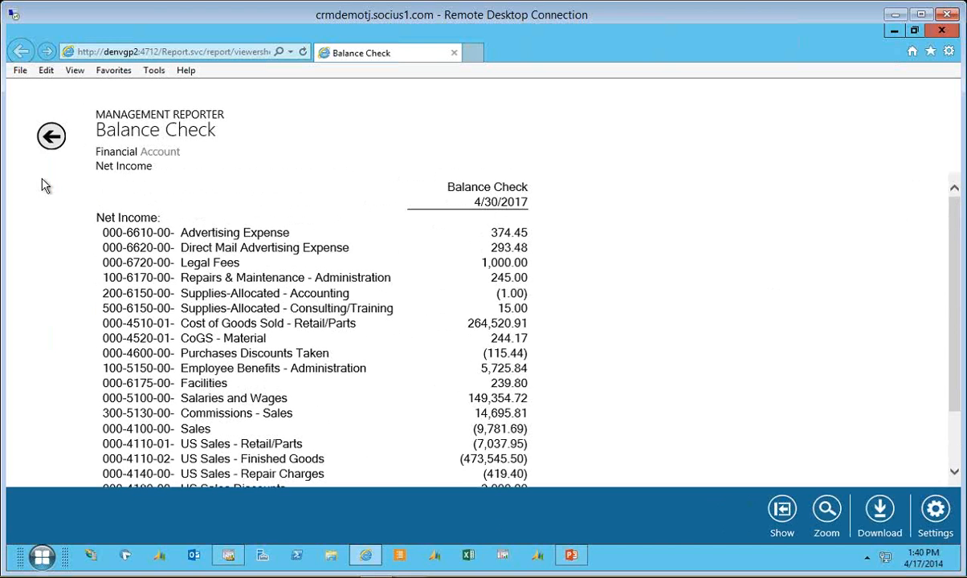
click(51, 136)
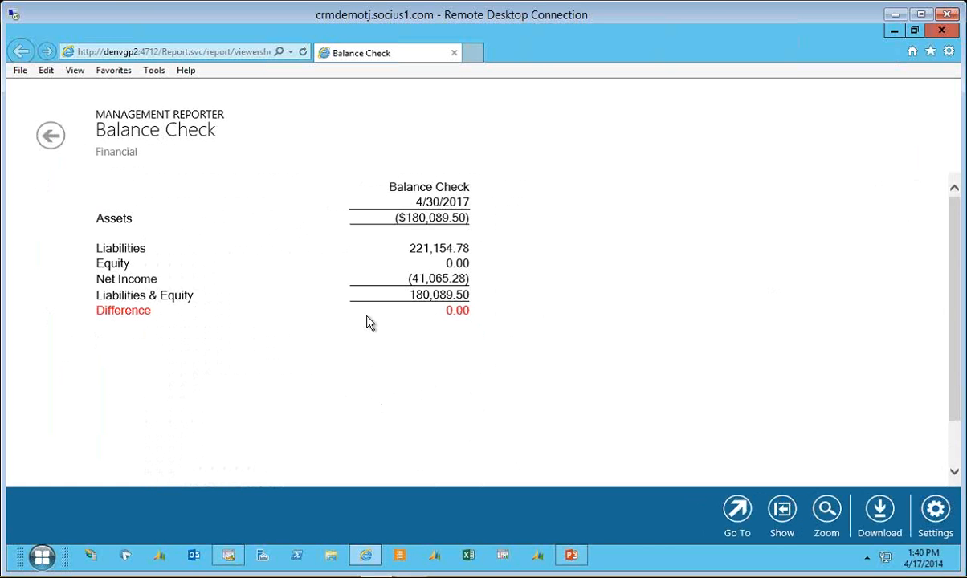
click(942, 31)
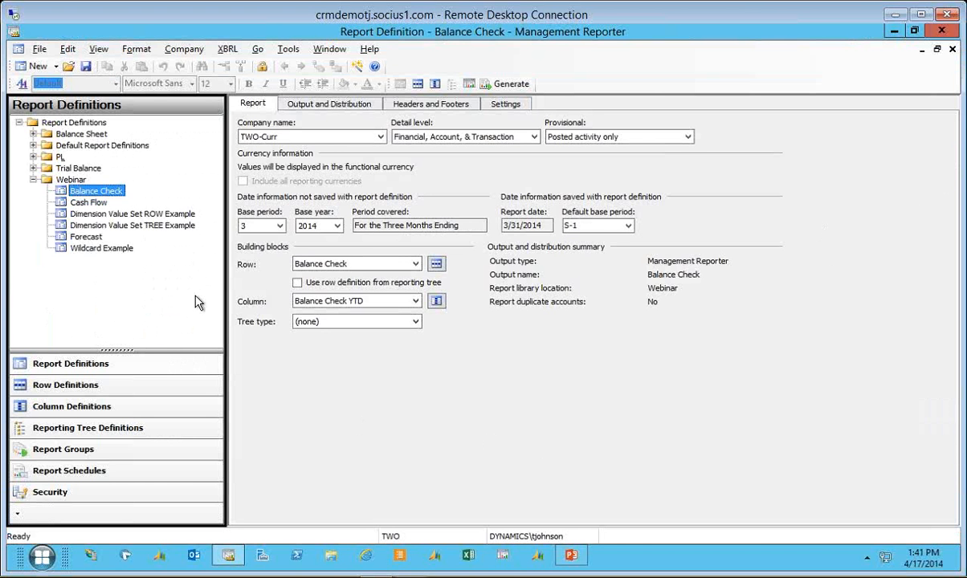
- Open the Cash Flow report definition from the Webinar folder and review its row definition
double_click(87, 204)
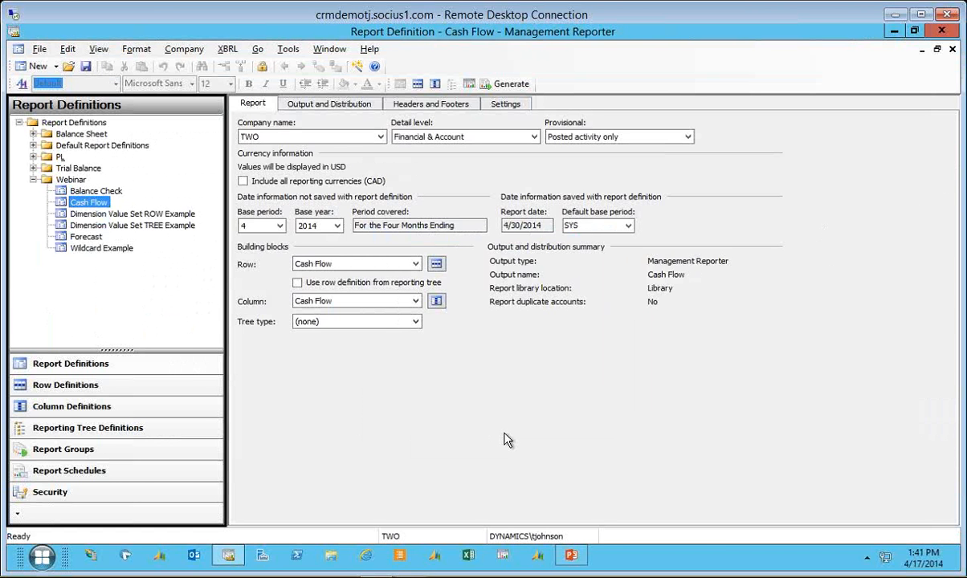
click(436, 264)
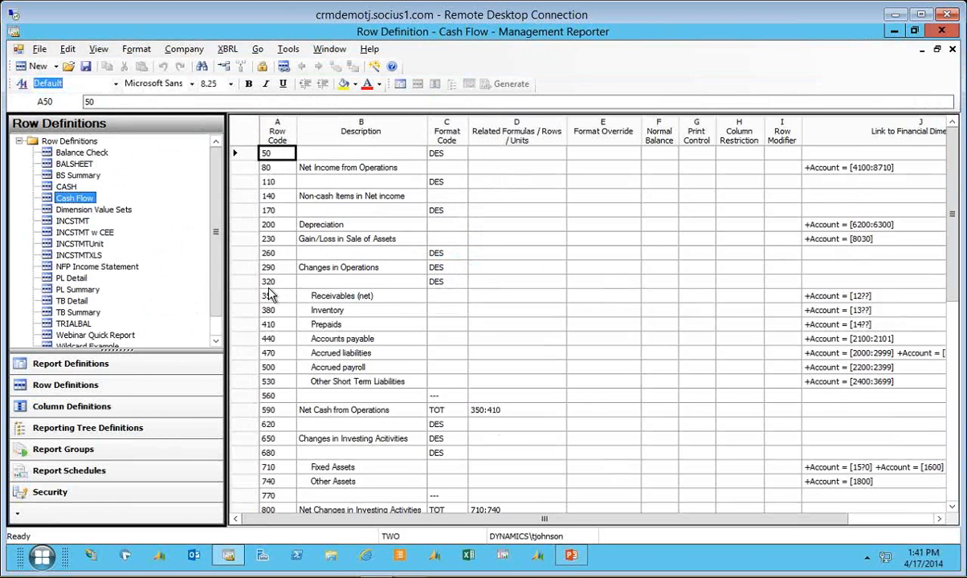
click(953, 50)
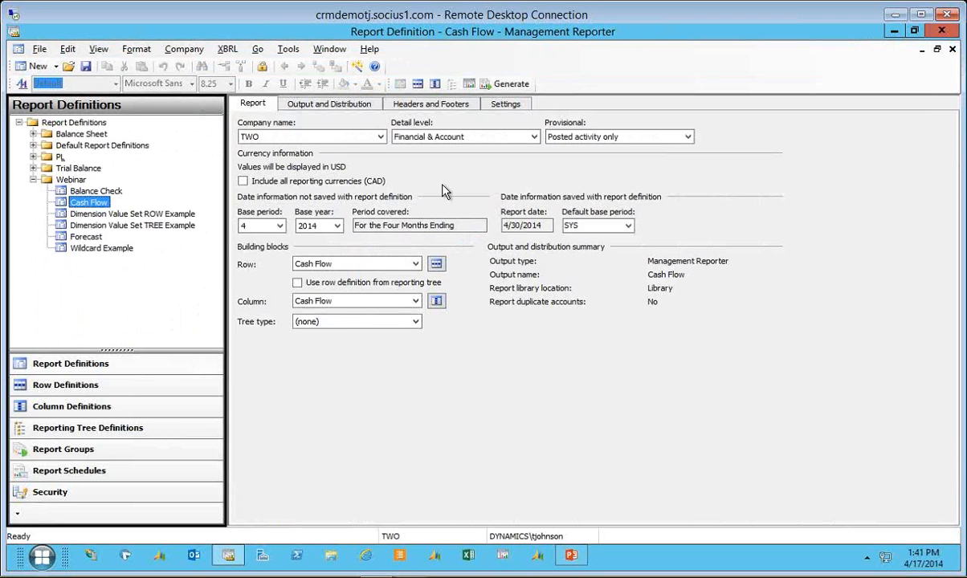
- Review the Cash Flow column definition, inspecting the ROW and ACCT column types, and return to the report definition
click(436, 301)
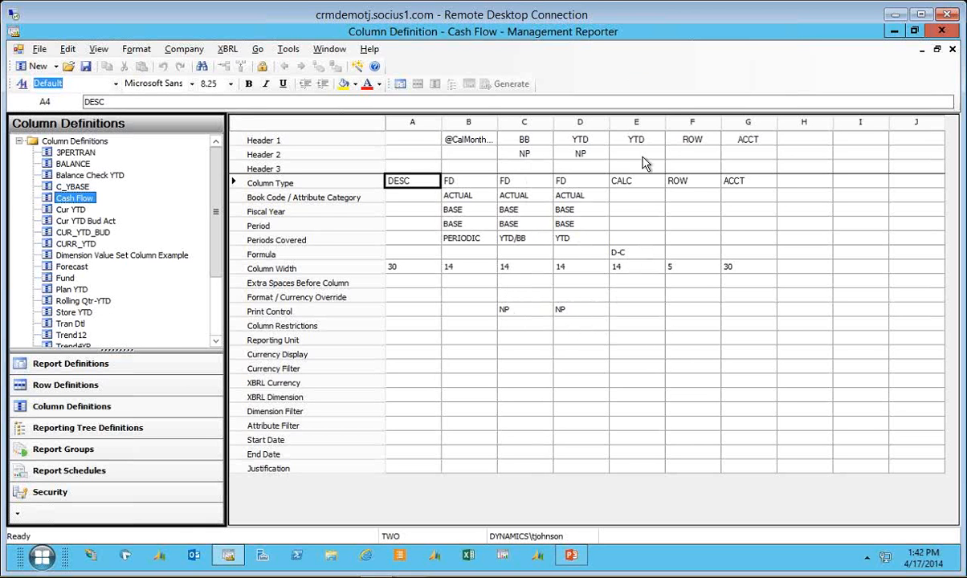
click(701, 186)
click(702, 187)
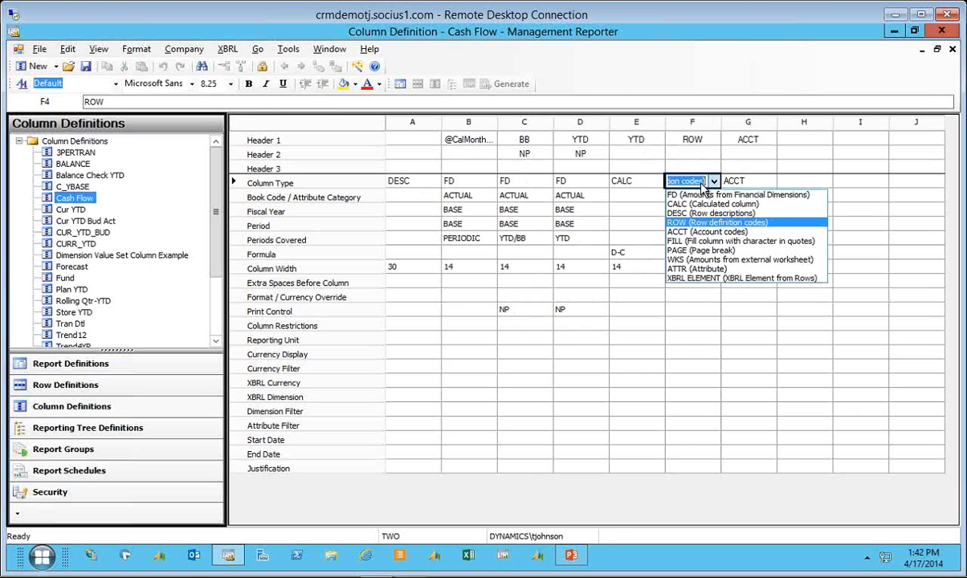
click(765, 187)
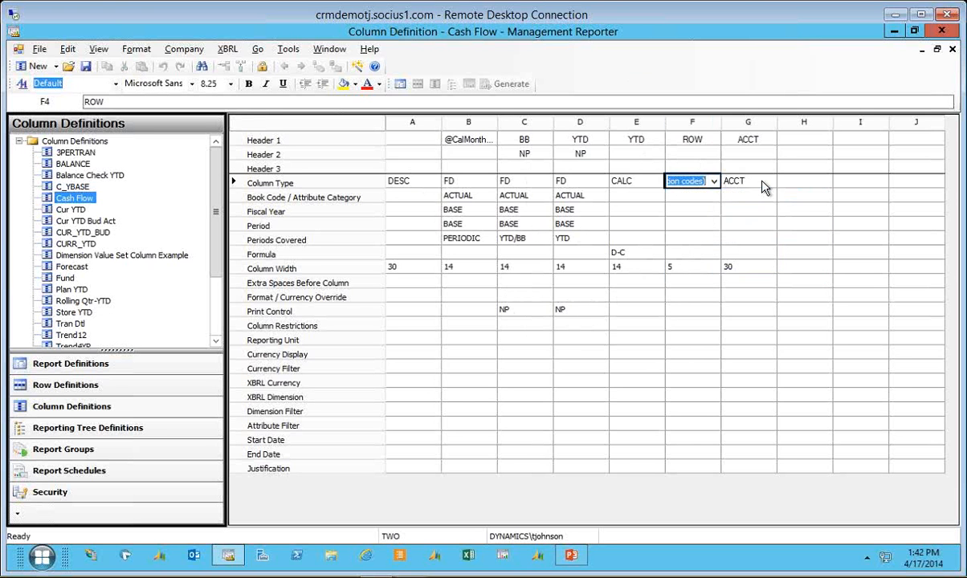
click(765, 188)
click(765, 187)
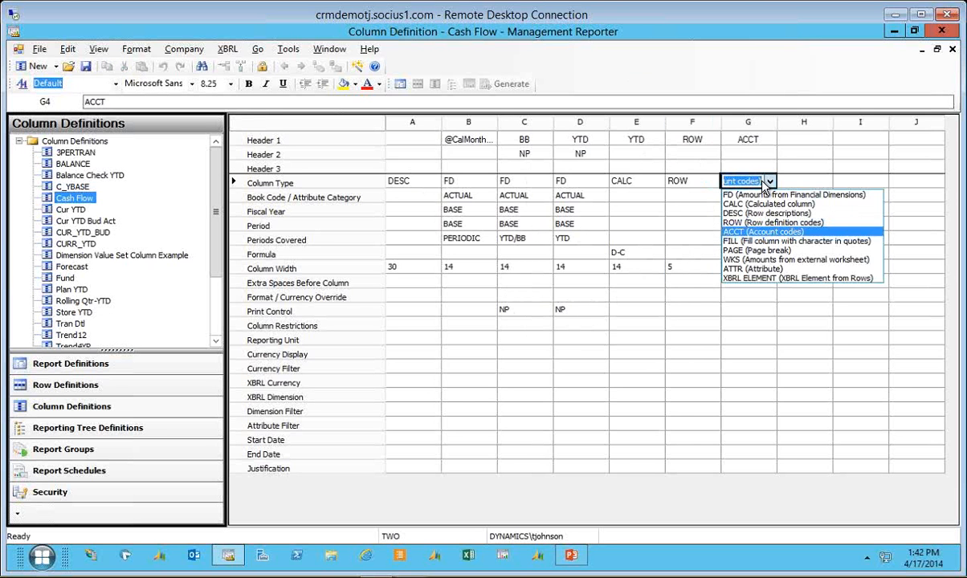
click(694, 184)
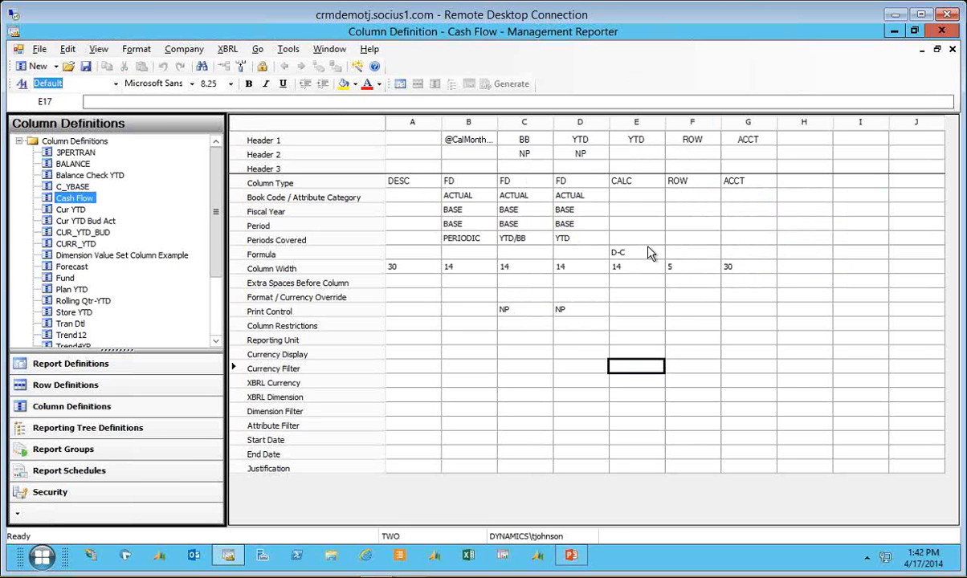
click(697, 312)
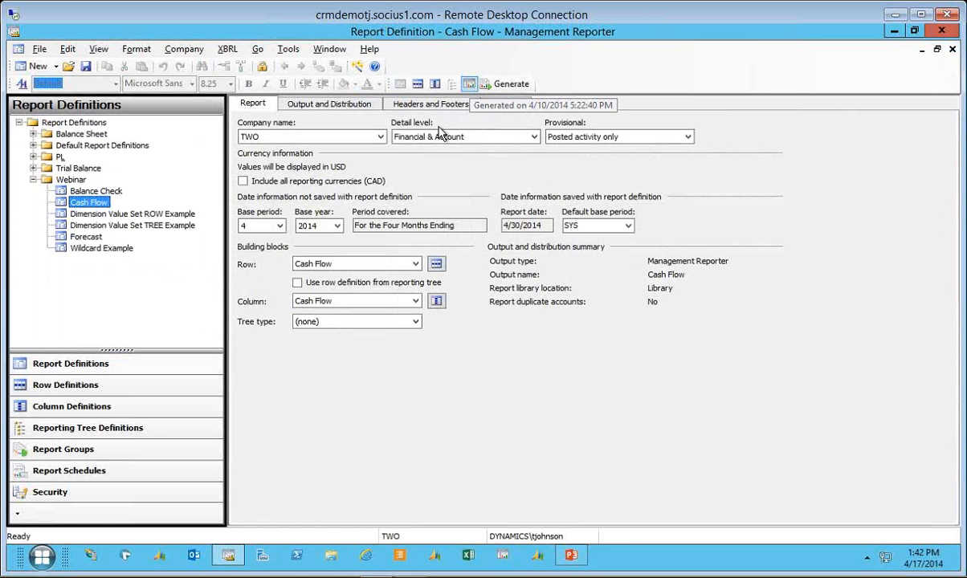
- View the generated Cash Flow report, examine the account detail behind Net Income from Operations, and close the report
click(470, 85)
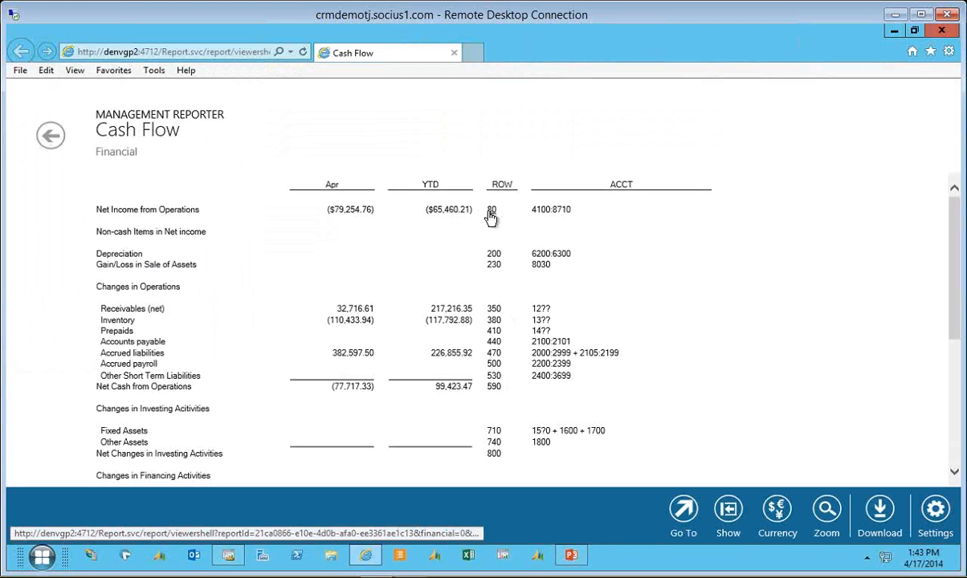
click(551, 212)
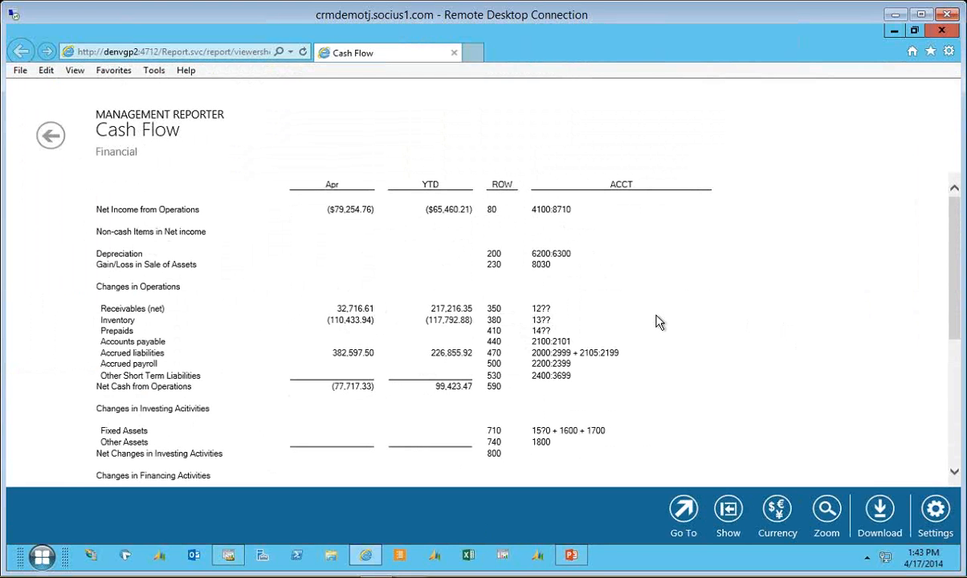
click(553, 210)
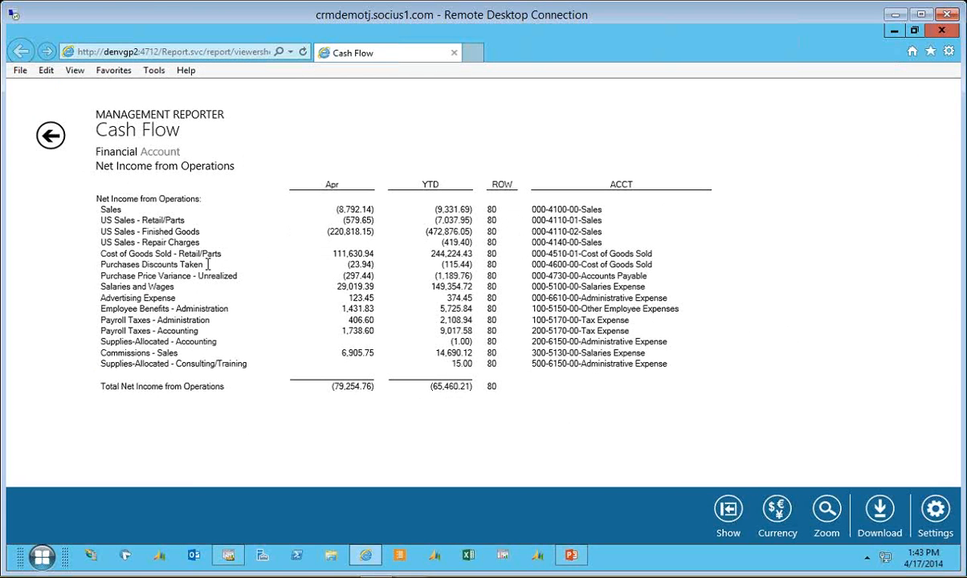
click(50, 135)
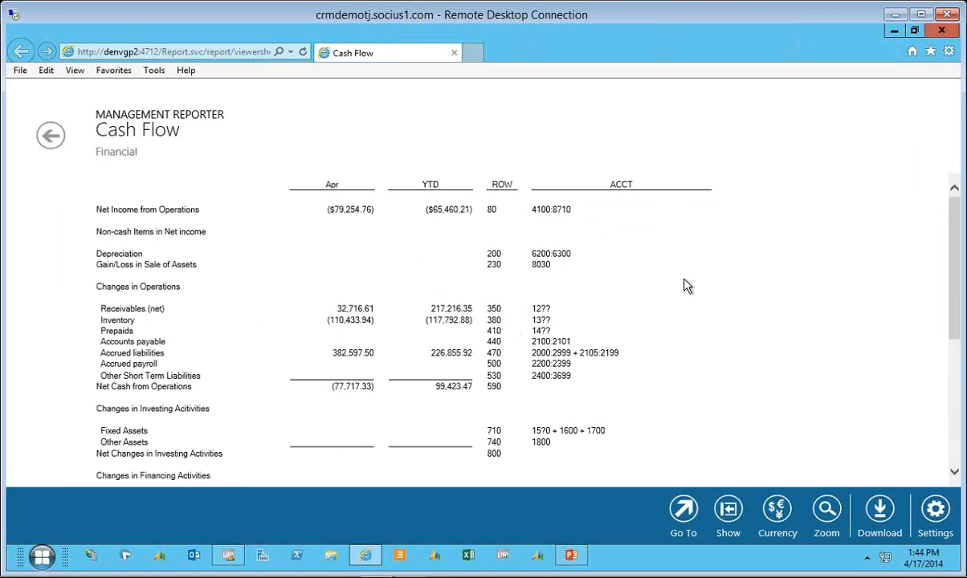
click(942, 37)
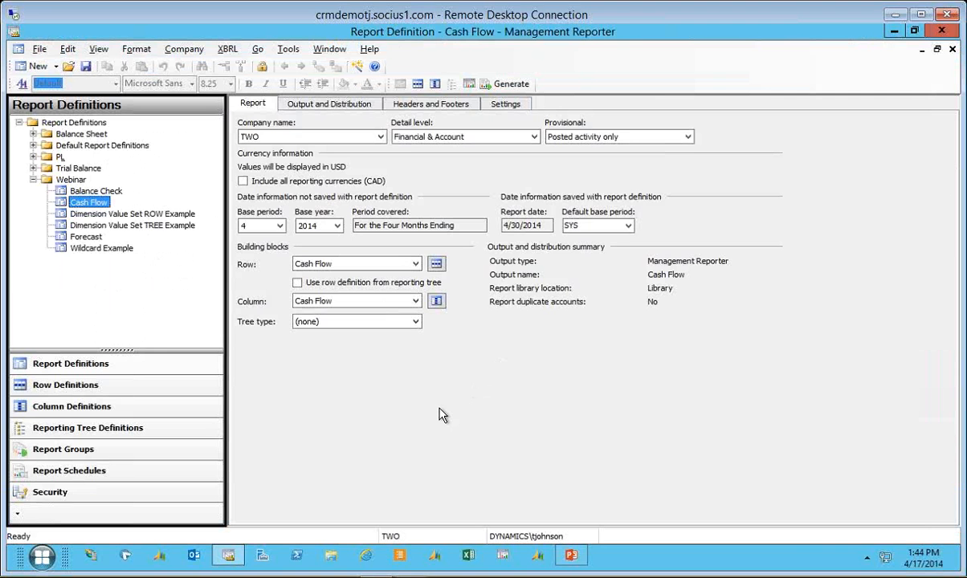
- Show the Questions slide in PowerPoint and return to Management Reporter
click(571, 555)
click(460, 371)
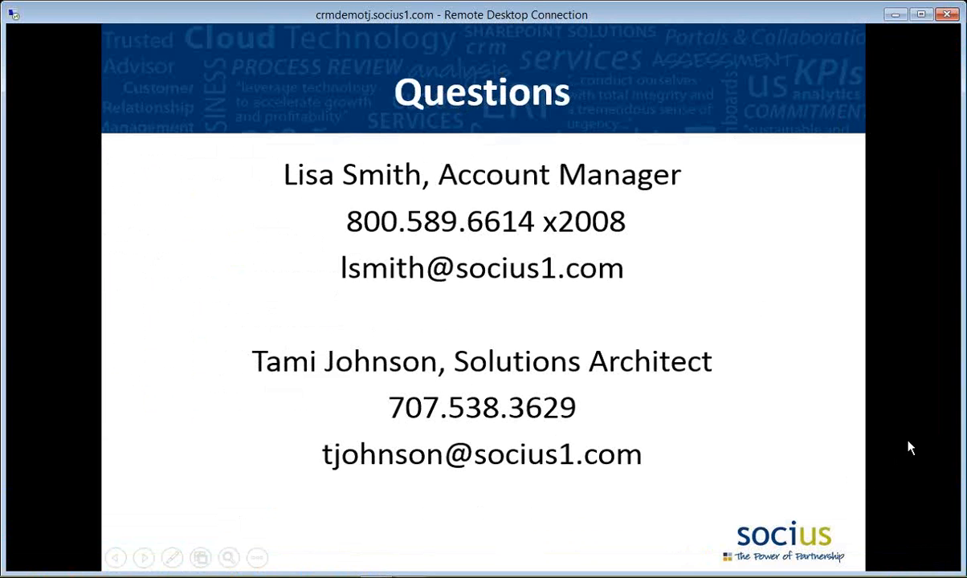
key(alt+Tab)
key(alt+Tab)
key(alt+Tab)
key(alt+Tab)
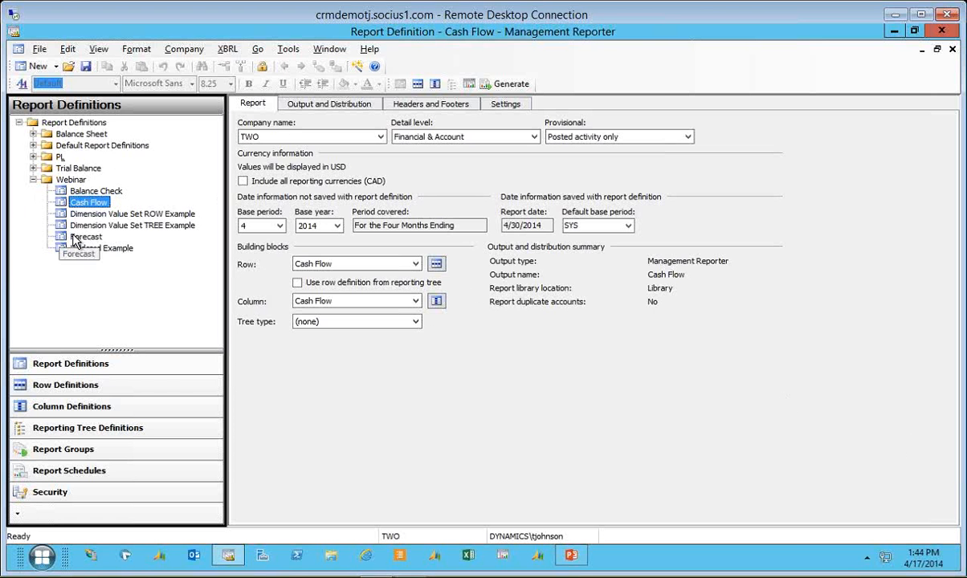
- Open the Forecast report's column definition and hide the navigation pane to give the grid the full width
double_click(75, 243)
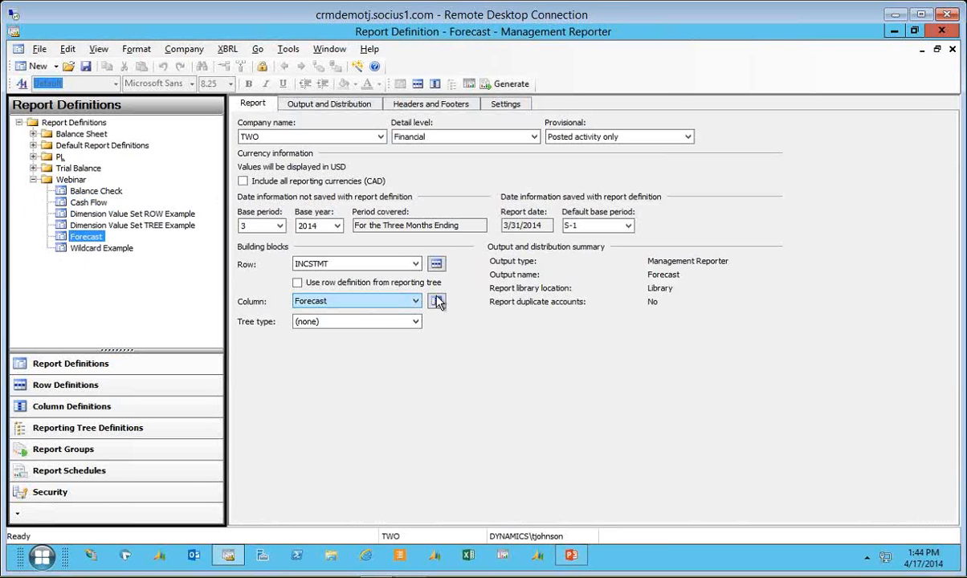
click(437, 302)
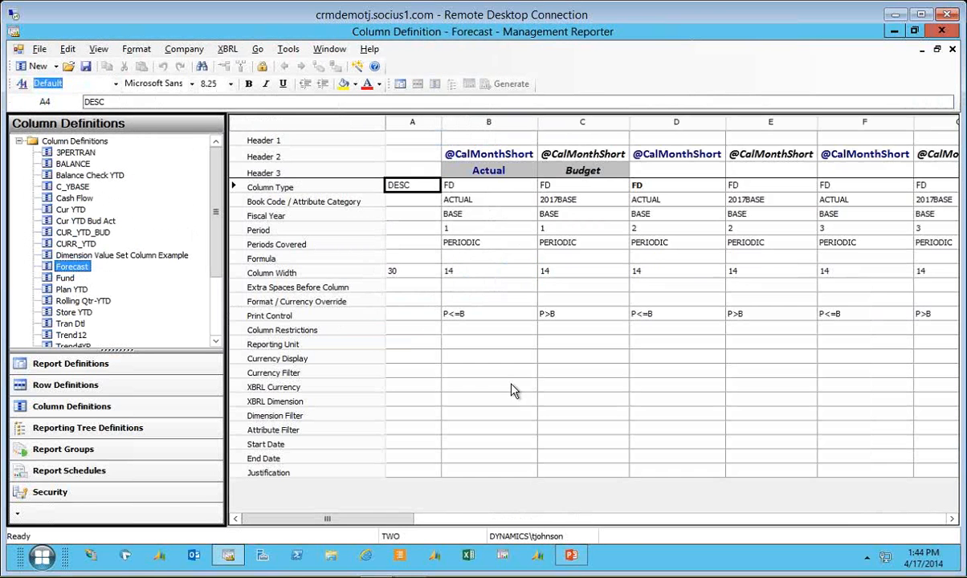
key(alt)
key(alt+F1)
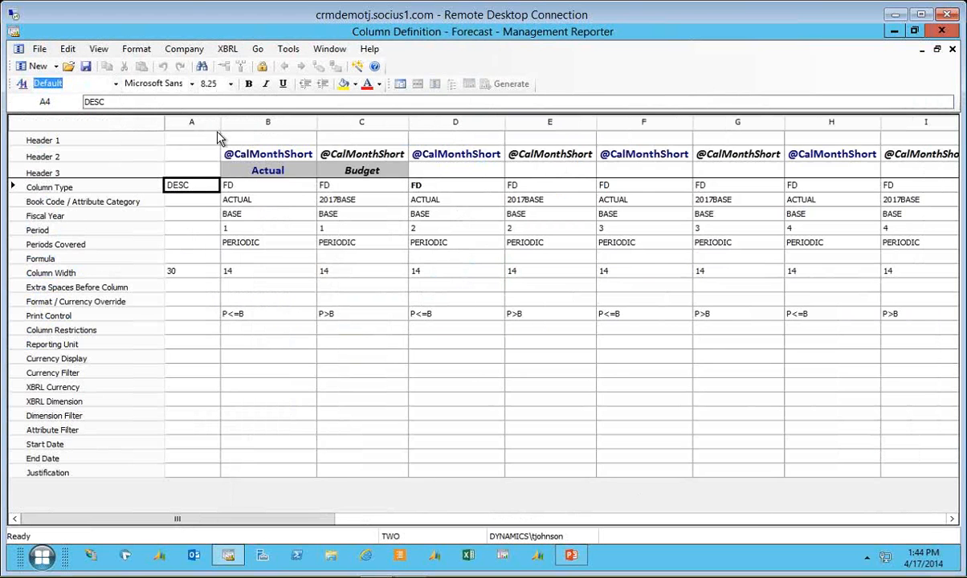
- Review the Forecast column definition from the Actual and Budget headers through the book code and period of column Y
click(257, 171)
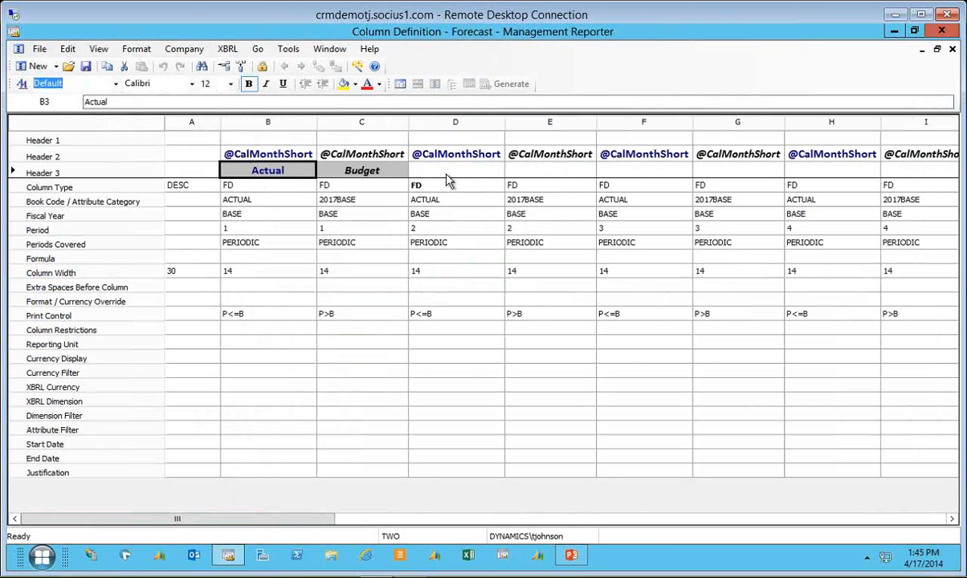
click(420, 167)
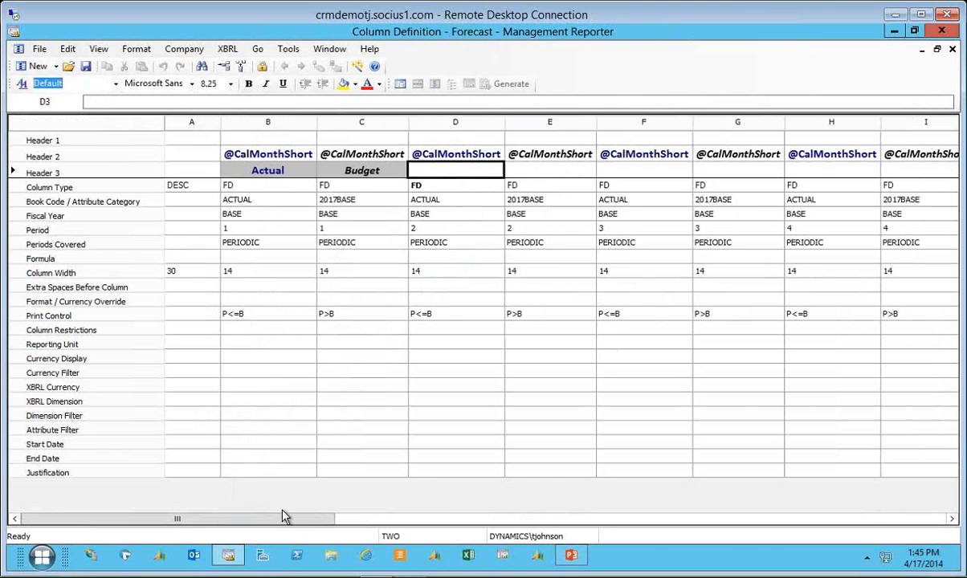
drag(276, 519, 943, 478)
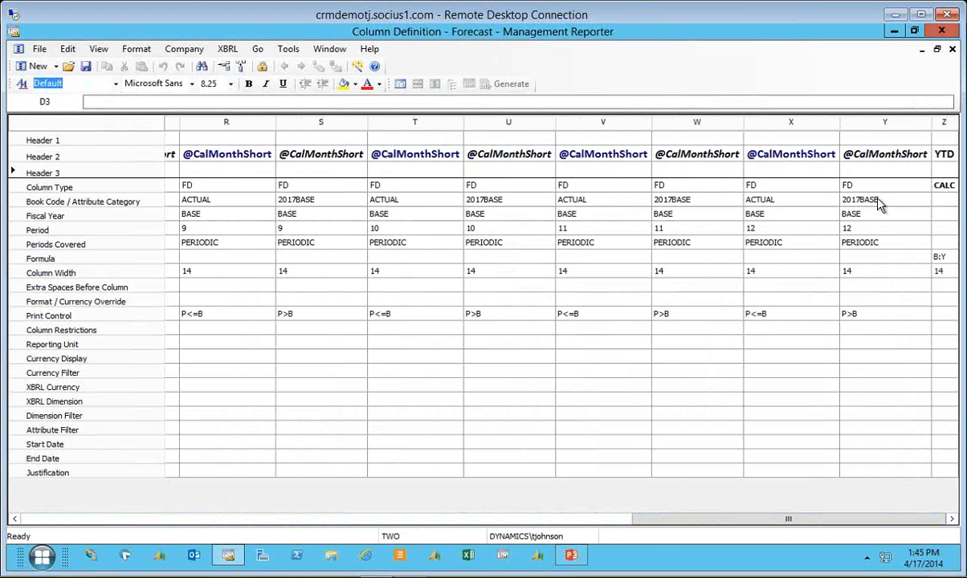
click(851, 200)
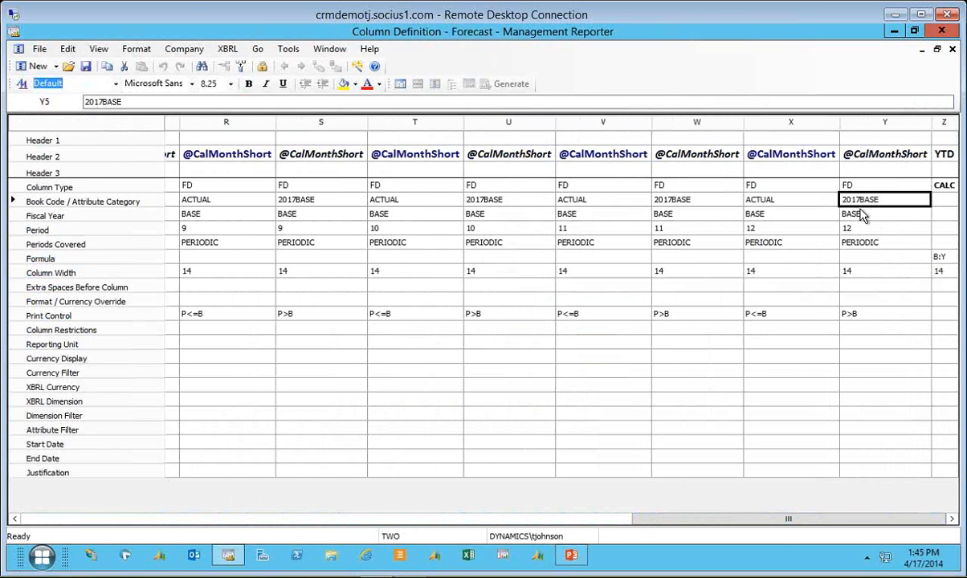
key(Down)
key(Down)
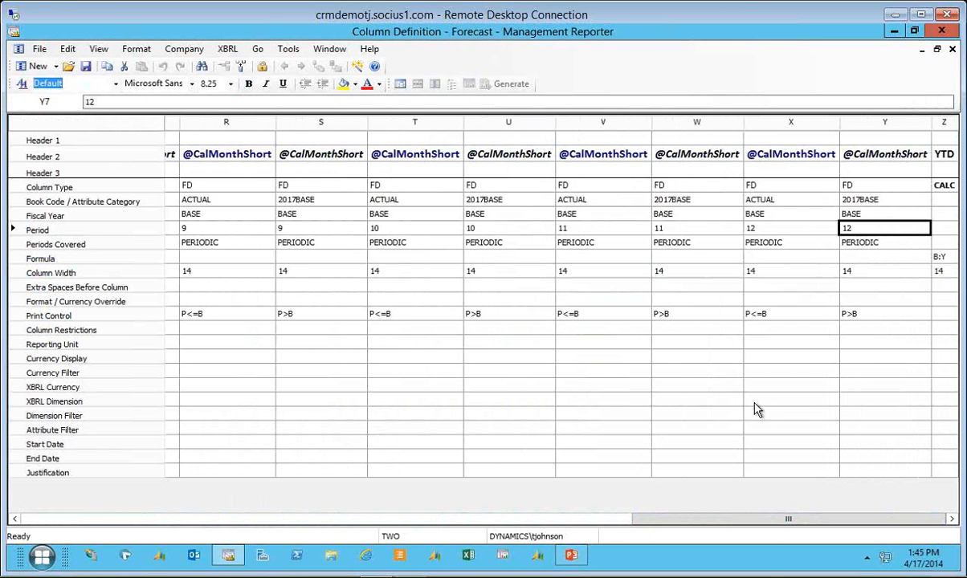
- Switch to the PowerPoint Questions slide, return to Management Reporter, and close the Forecast column definition
click(572, 556)
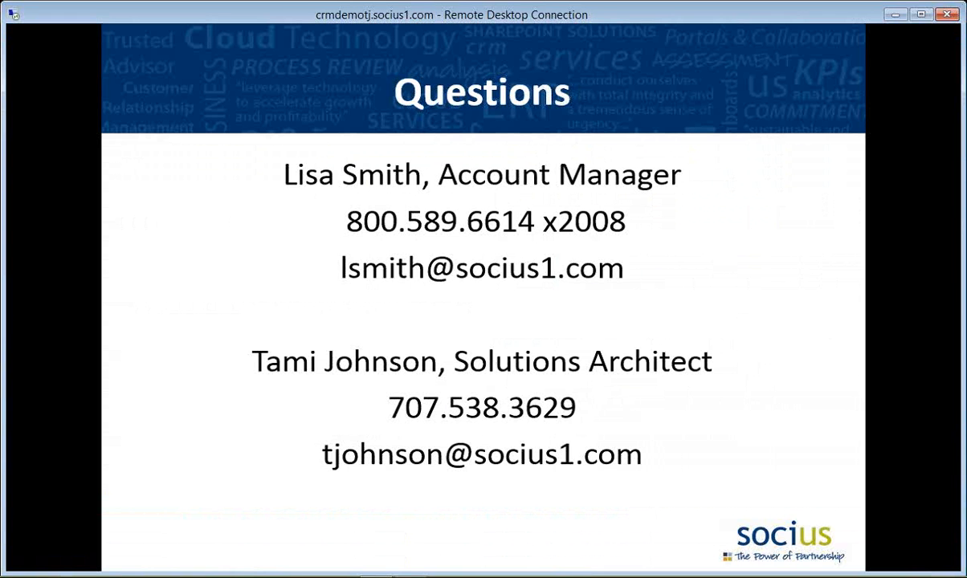
key(alt+Tab)
key(alt+Tab)
key(alt+shift+Tab)
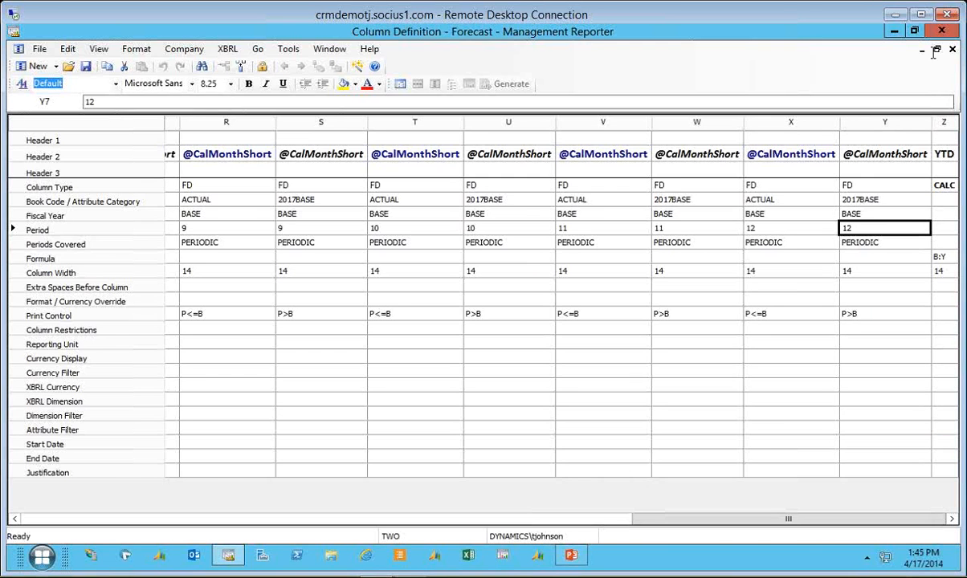
click(954, 50)
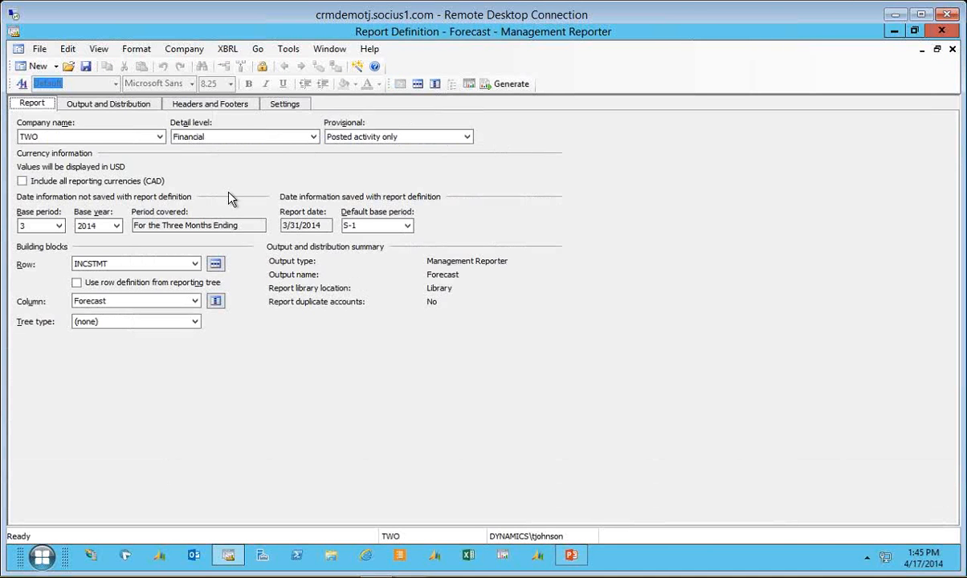
- Review the Forecast report's calculation, formatting, output and distribution options, and restore the navigation pane
click(284, 104)
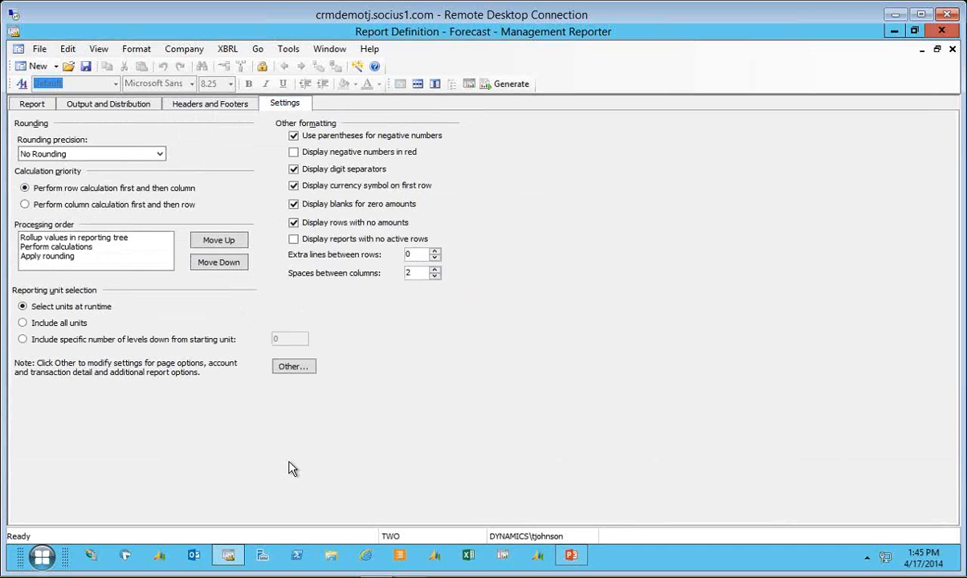
click(112, 104)
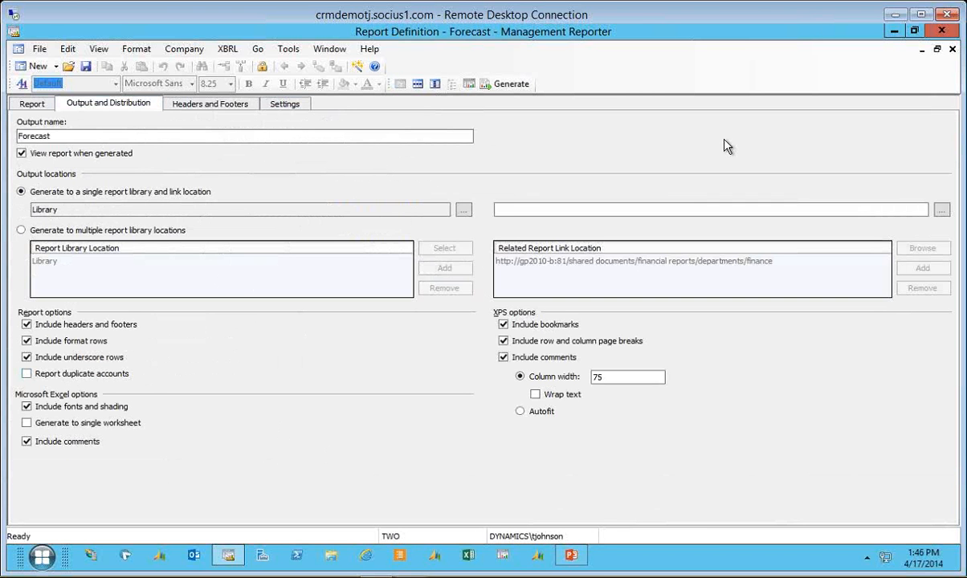
key(F11)
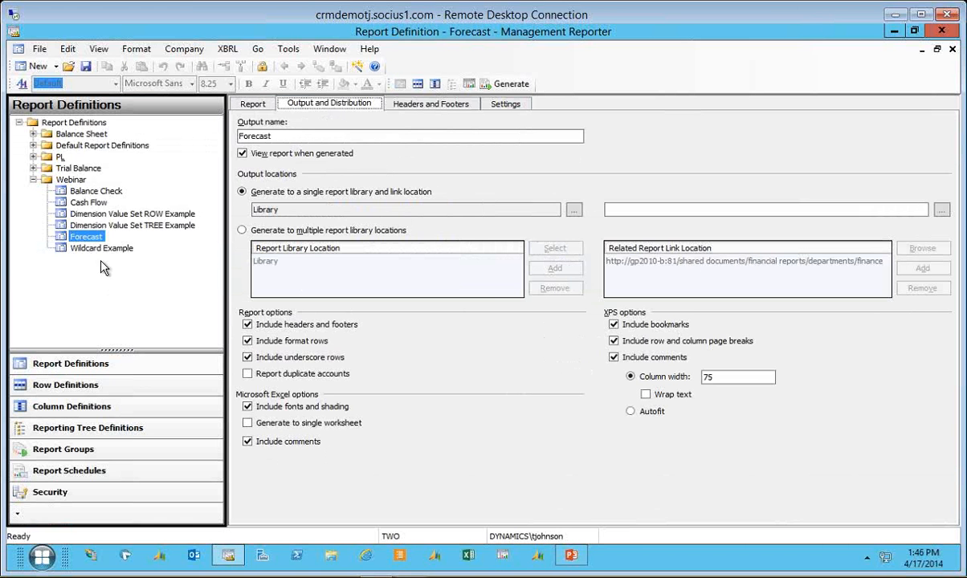
- Reopen the Cash Flow report's column definition for review, and switch to the PowerPoint Questions slide
click(87, 203)
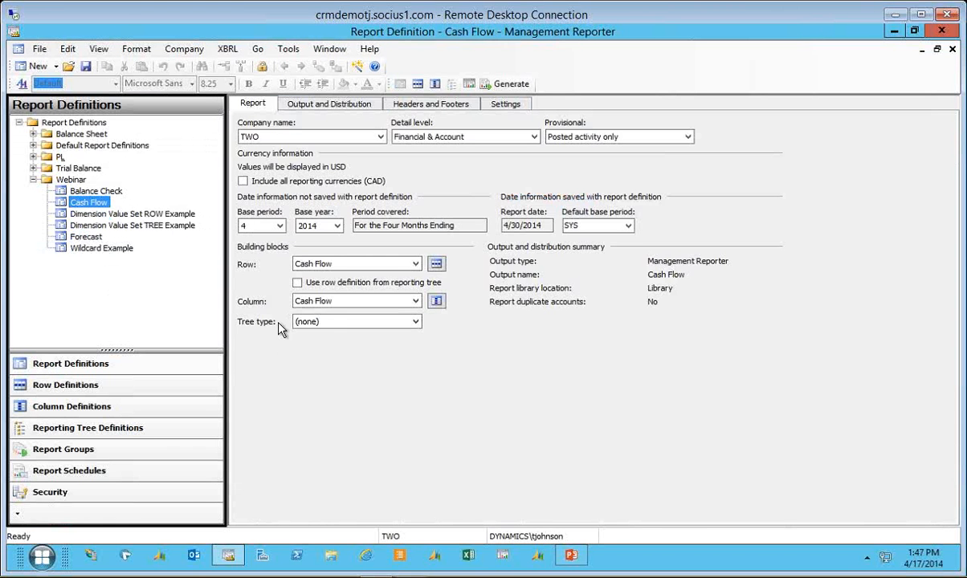
click(436, 300)
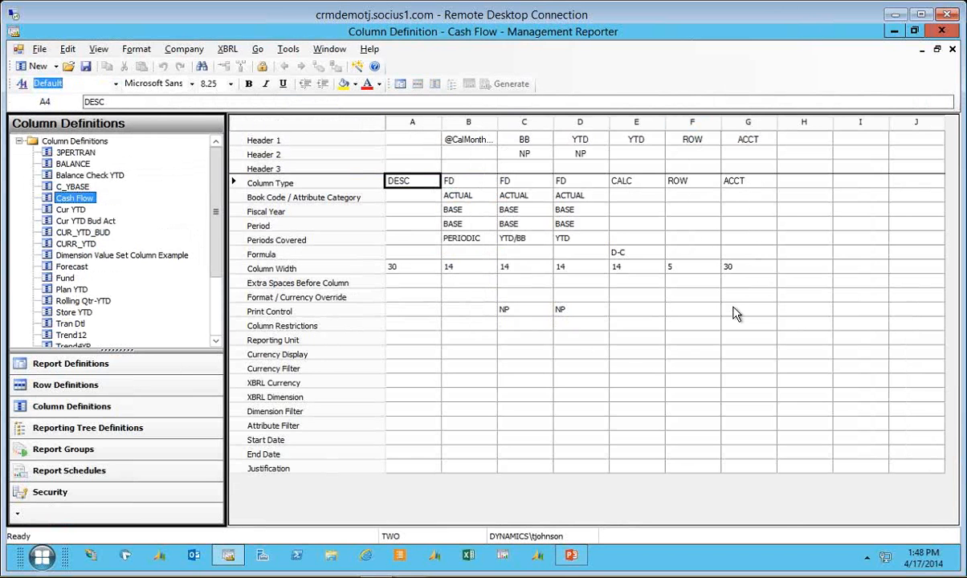
key(alt+Tab)
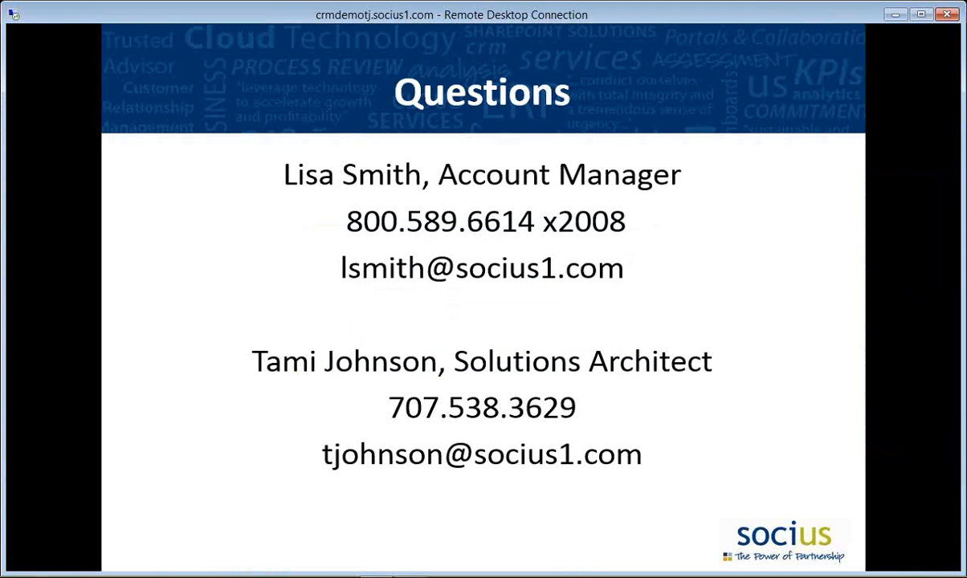